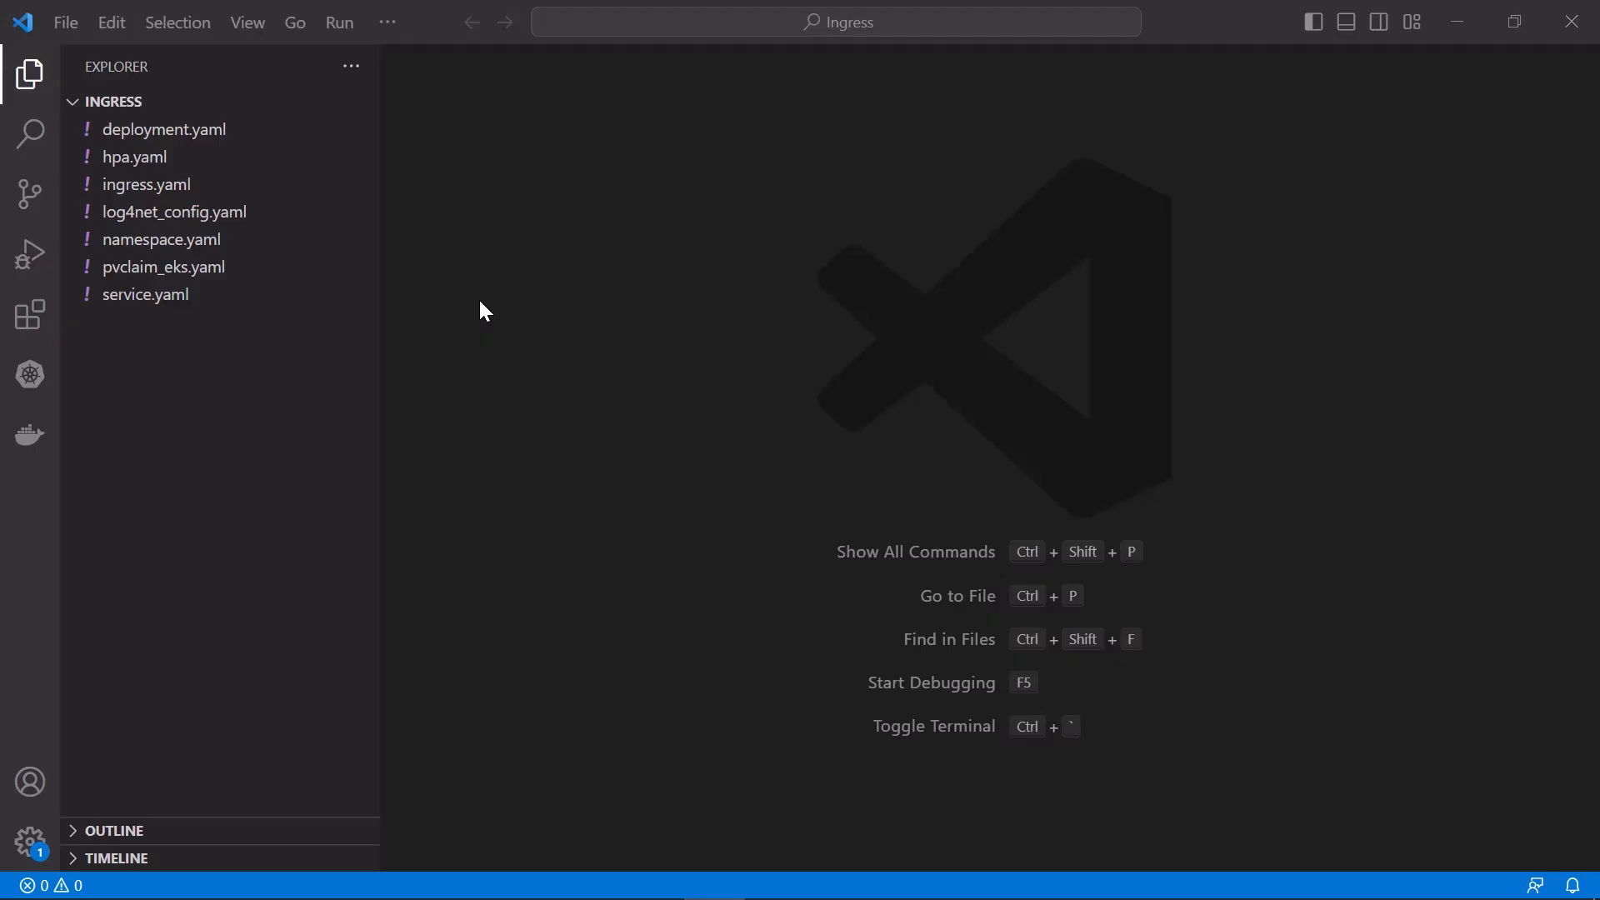
Examine the deployment, hpa, ingress, log4net_config, namespace, pvclaim_eks and service YAML files in the Ingress folder
left_click(258, 131)
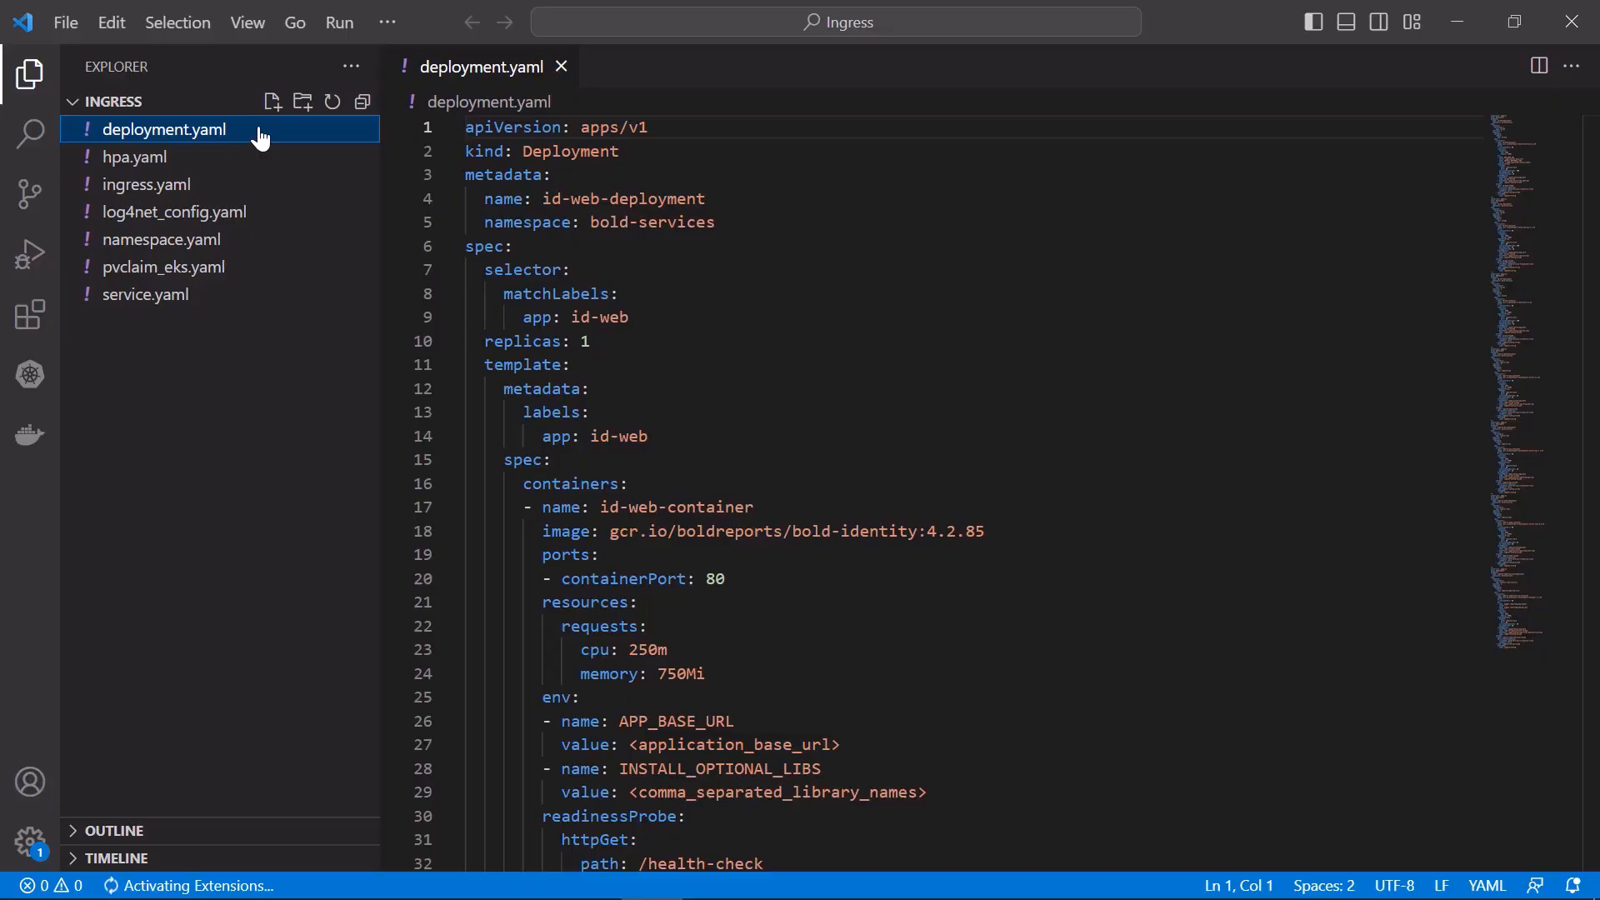
left_click(257, 158)
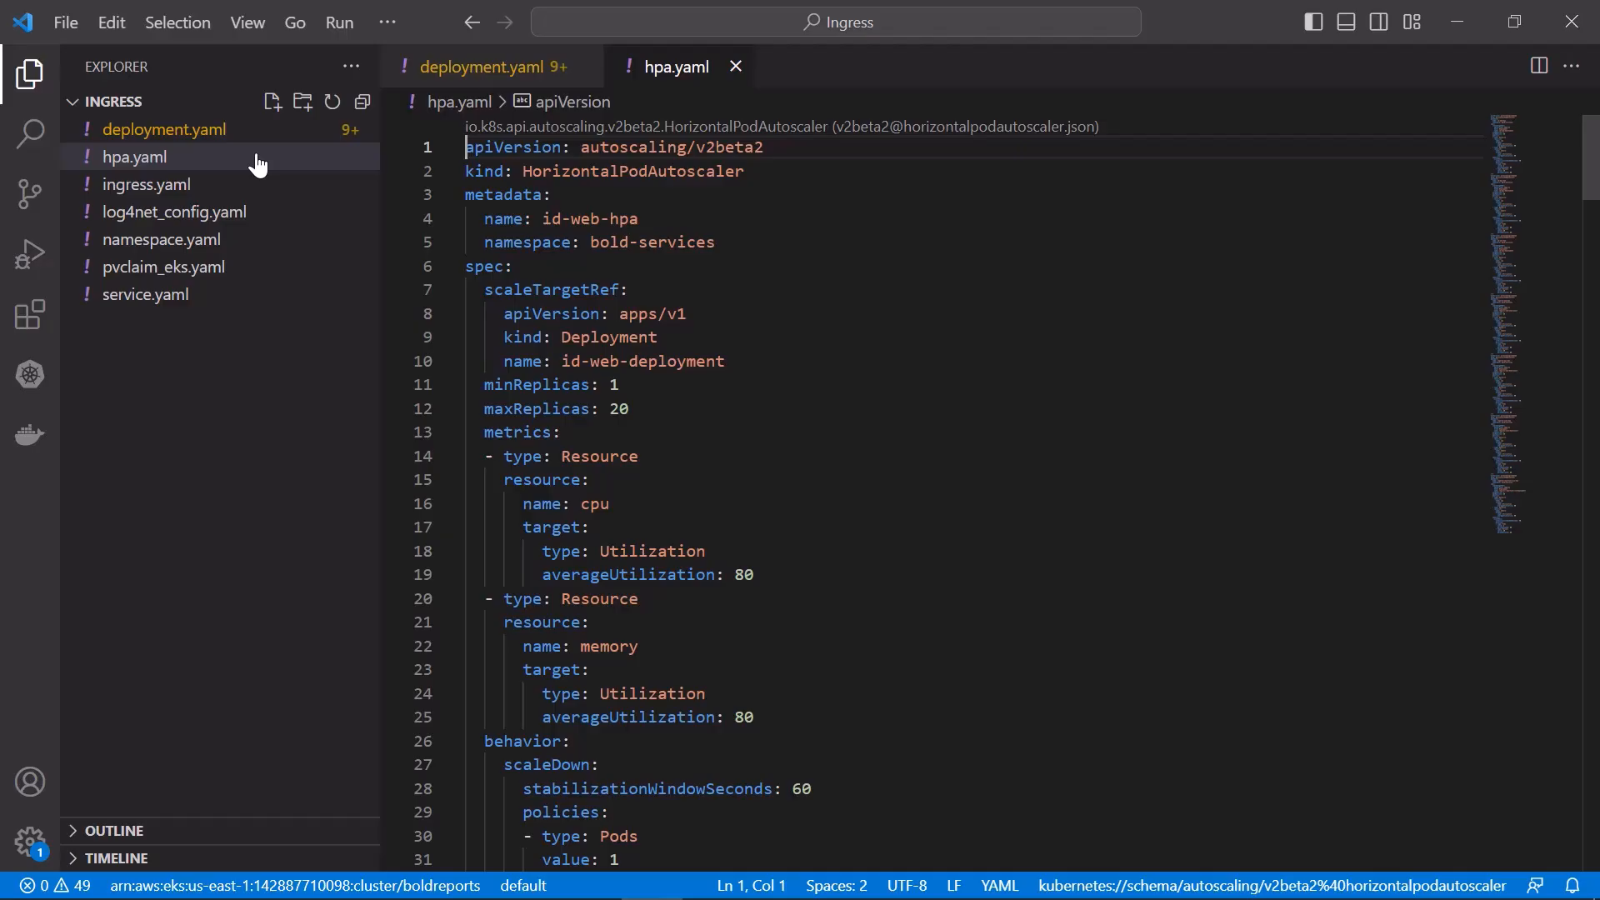
left_click(249, 185)
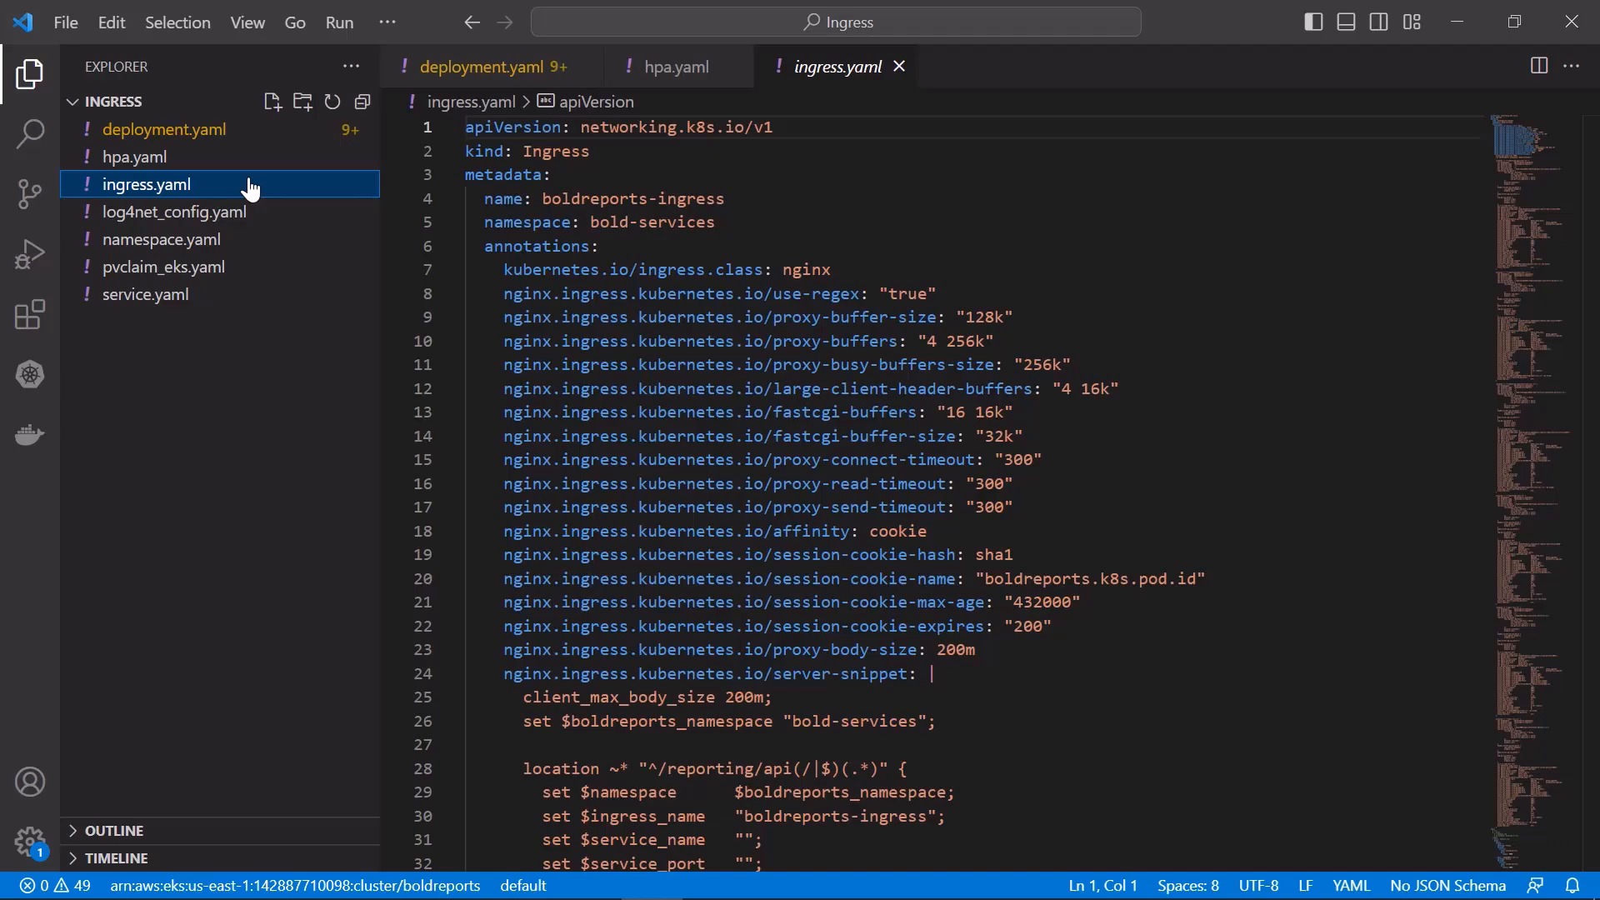
left_click(250, 213)
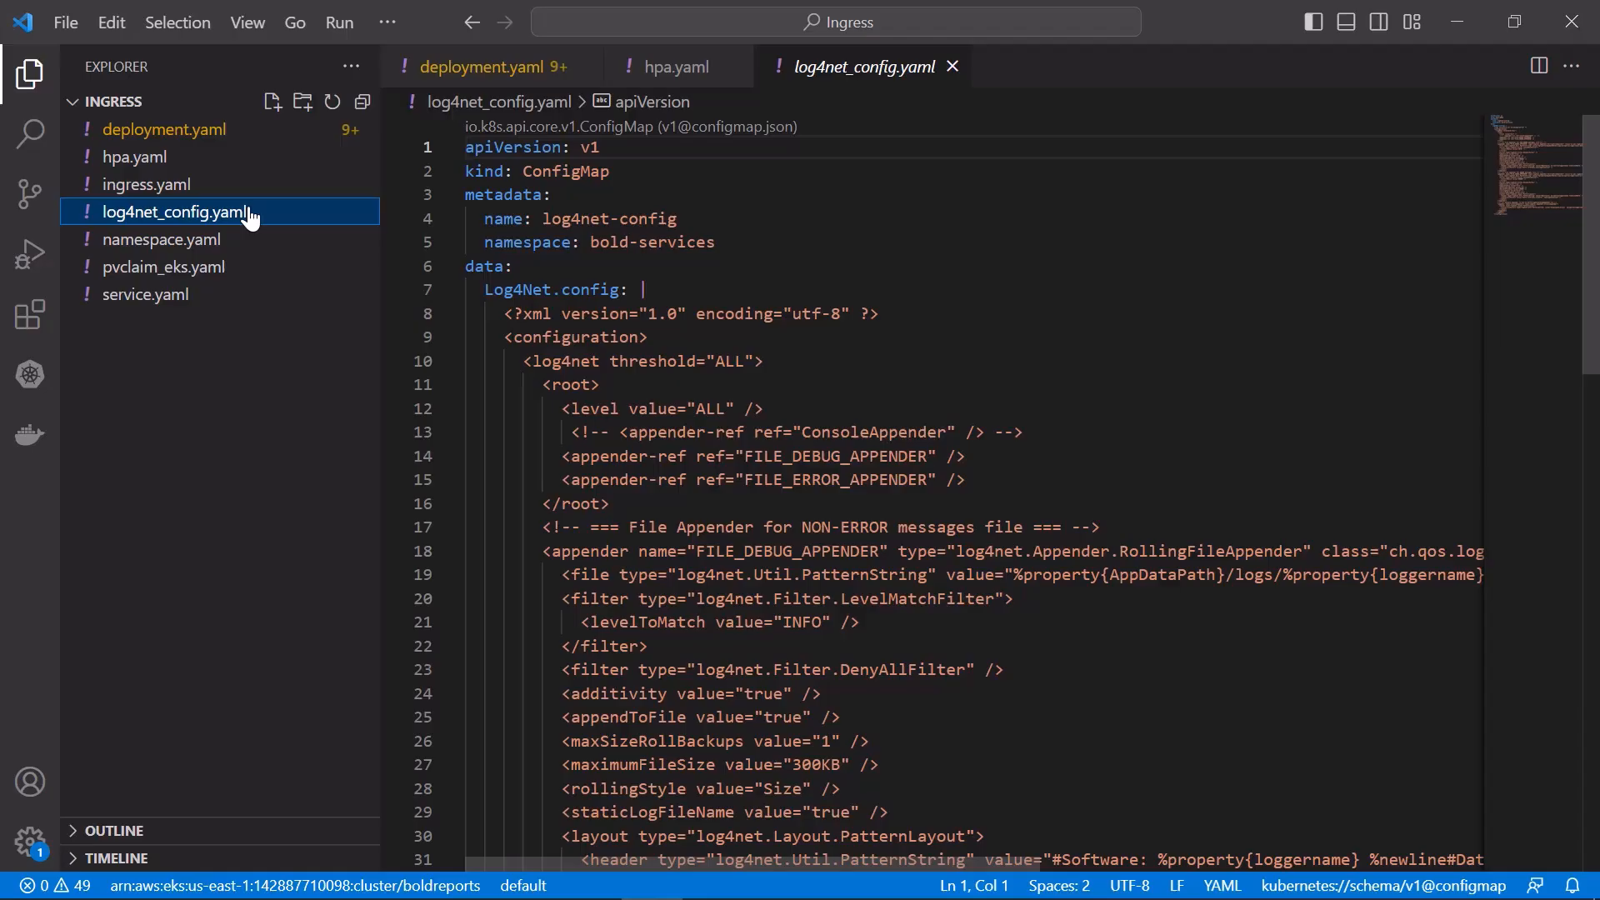
left_click(248, 242)
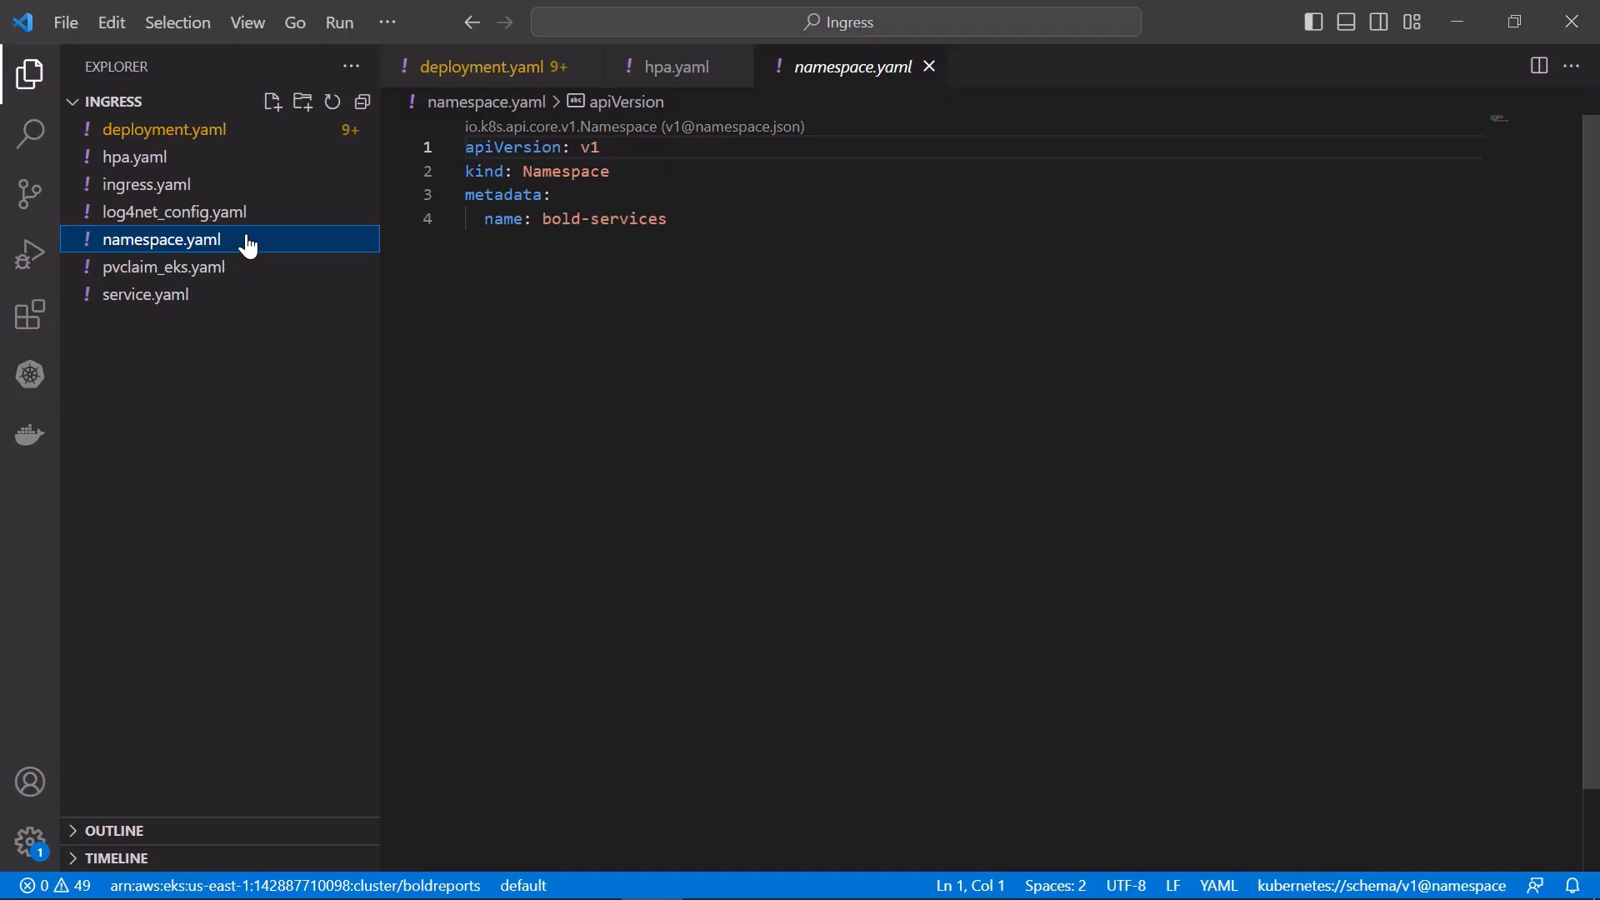
left_click(247, 270)
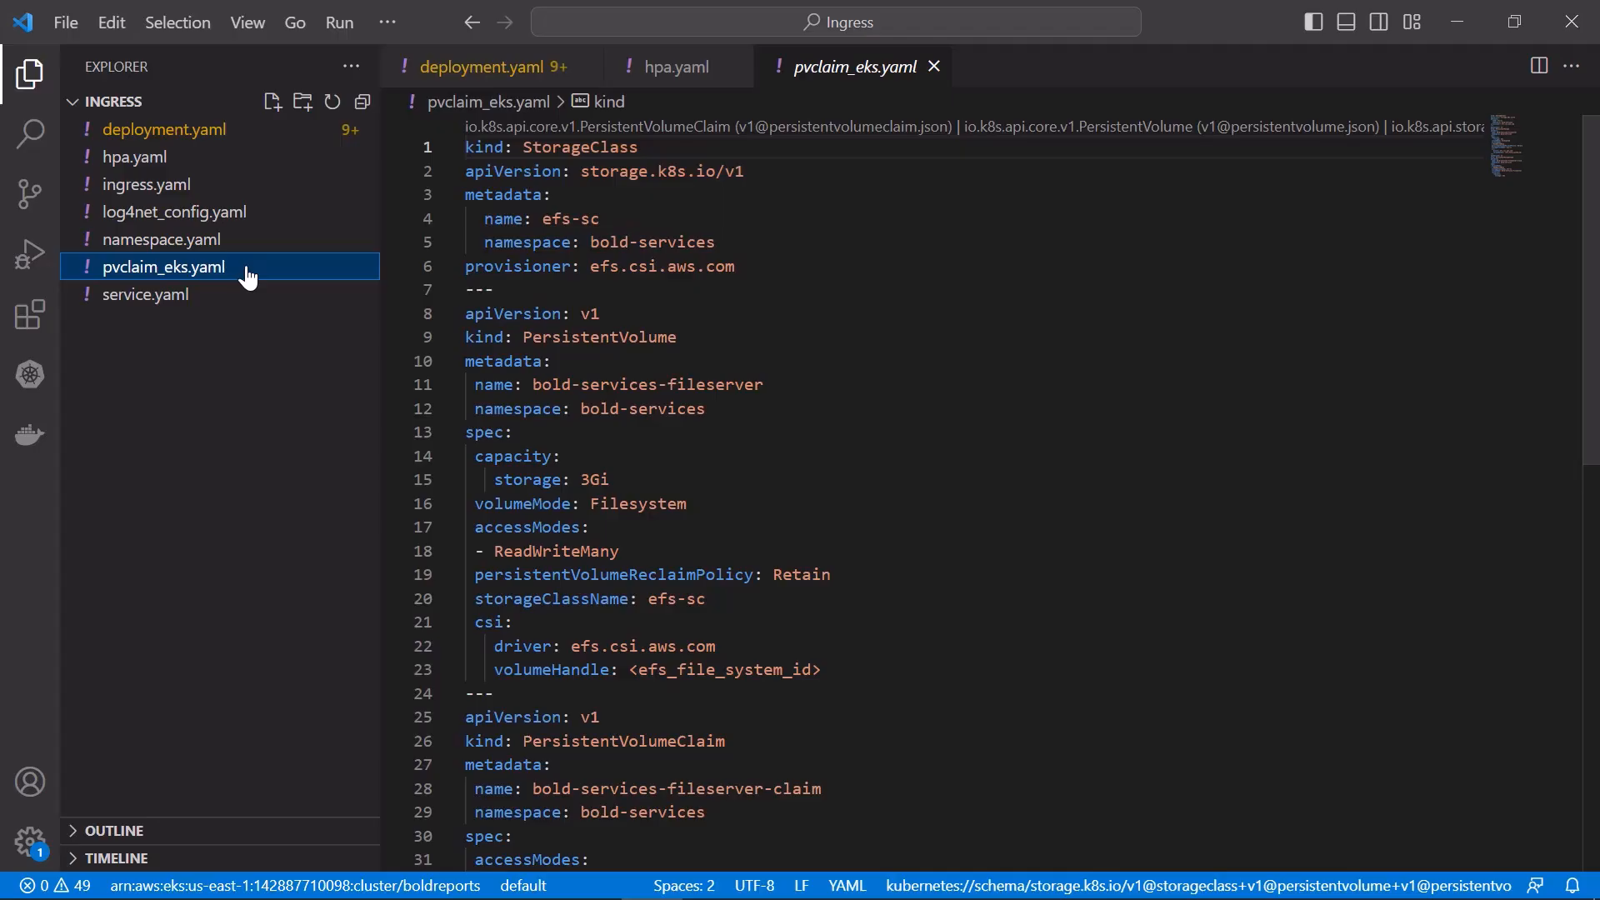
left_click(248, 296)
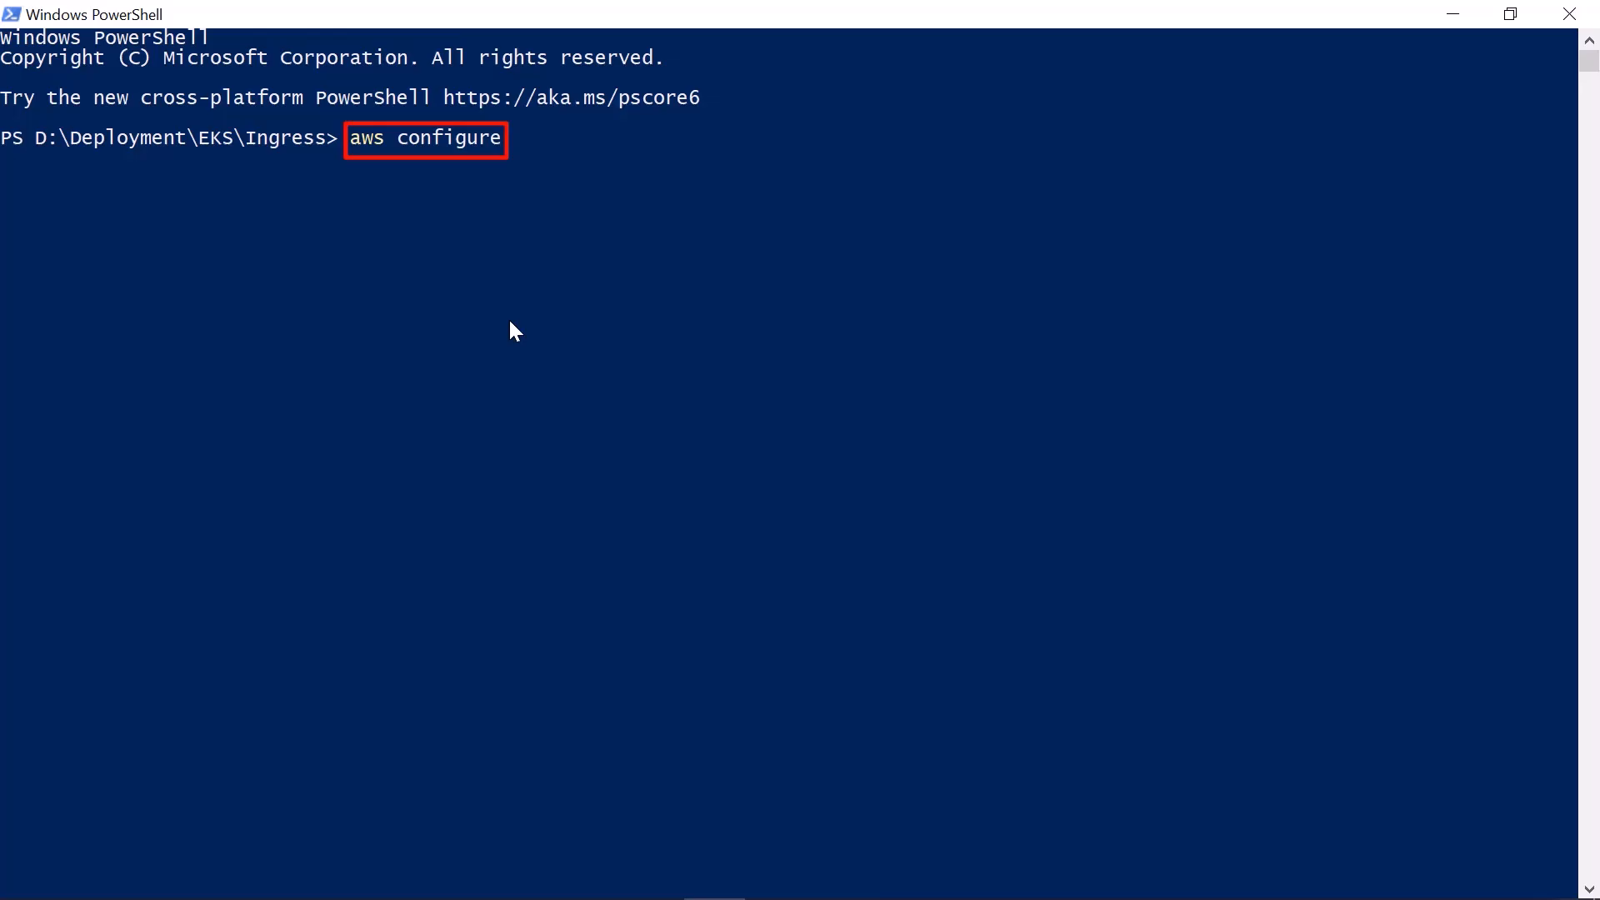
In PowerShell, run aws configure and enter the AWS access key ID and secret access key
key("Return")
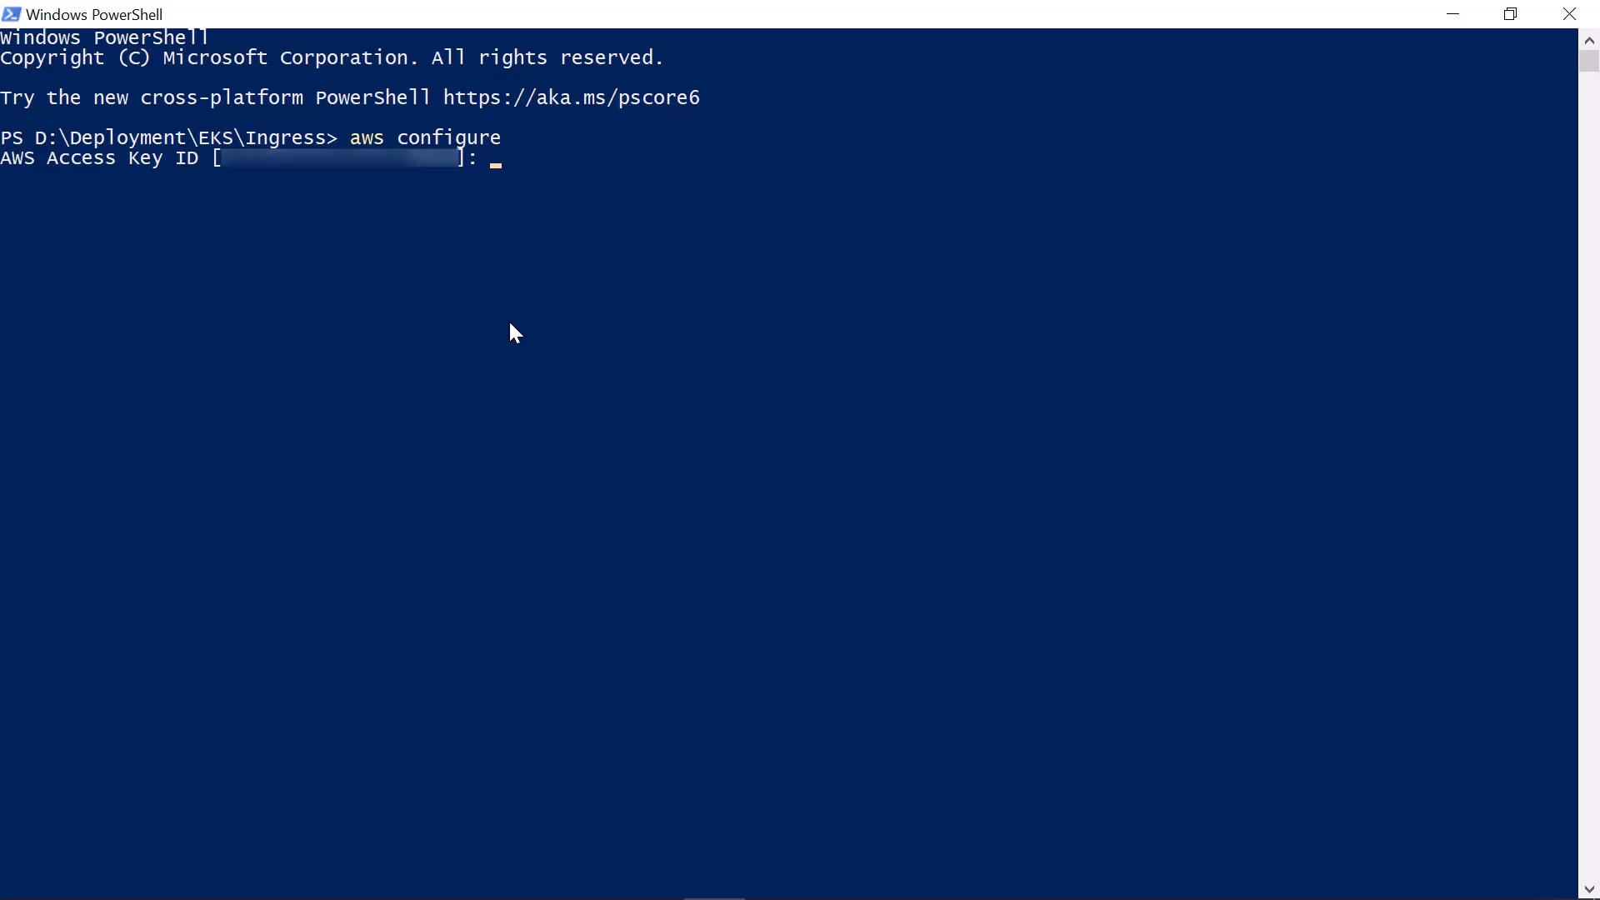
key("ctrl+v")
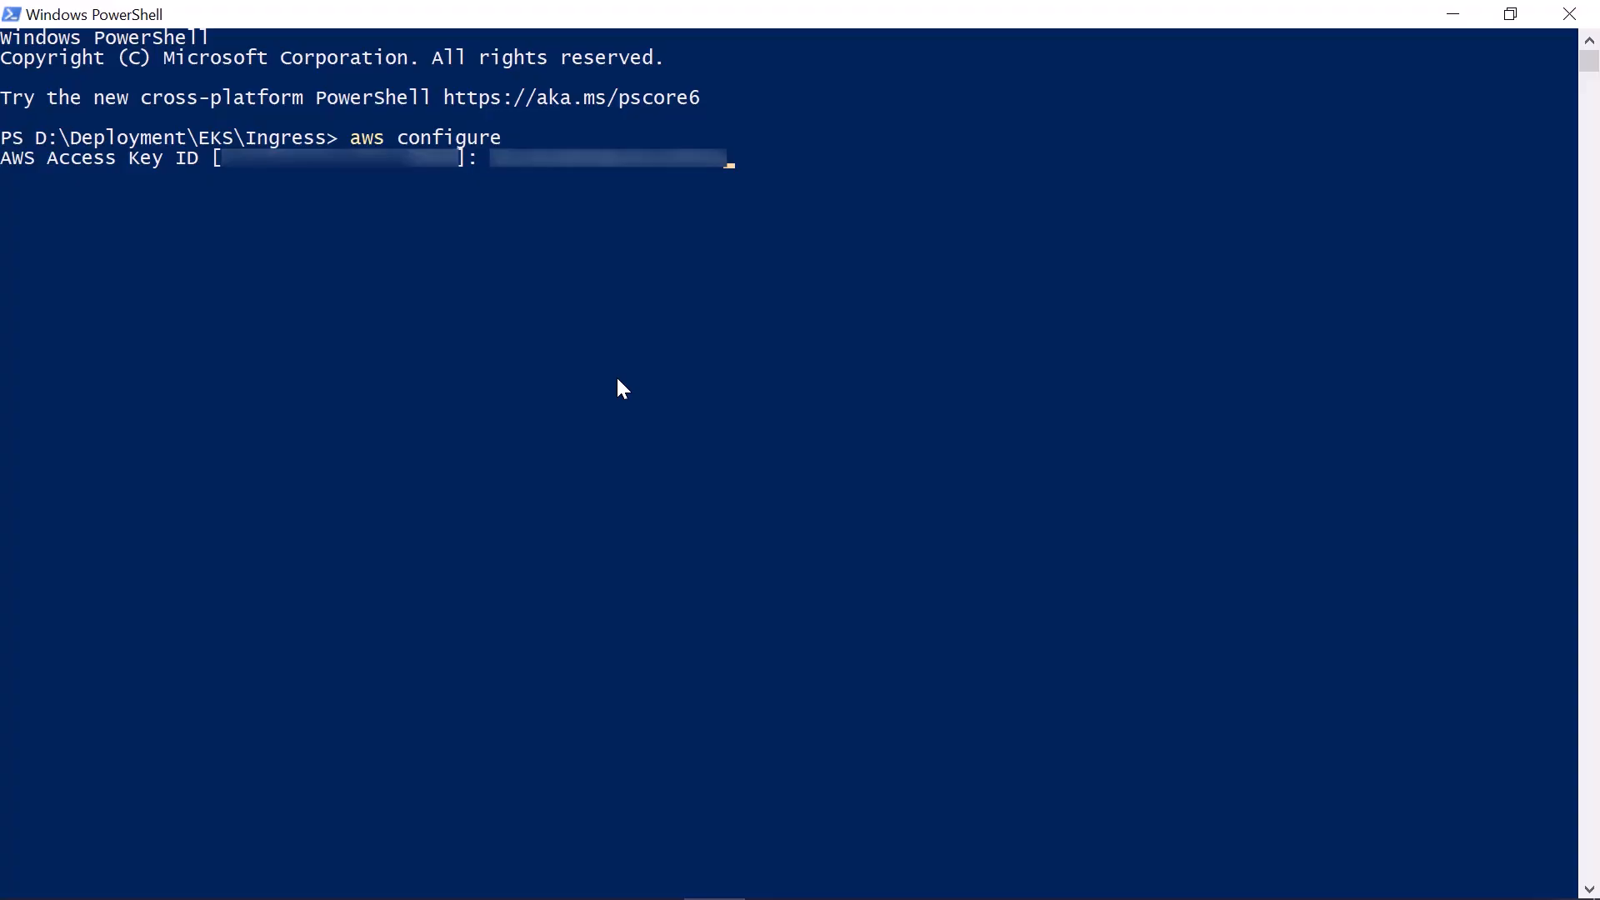
key("Return")
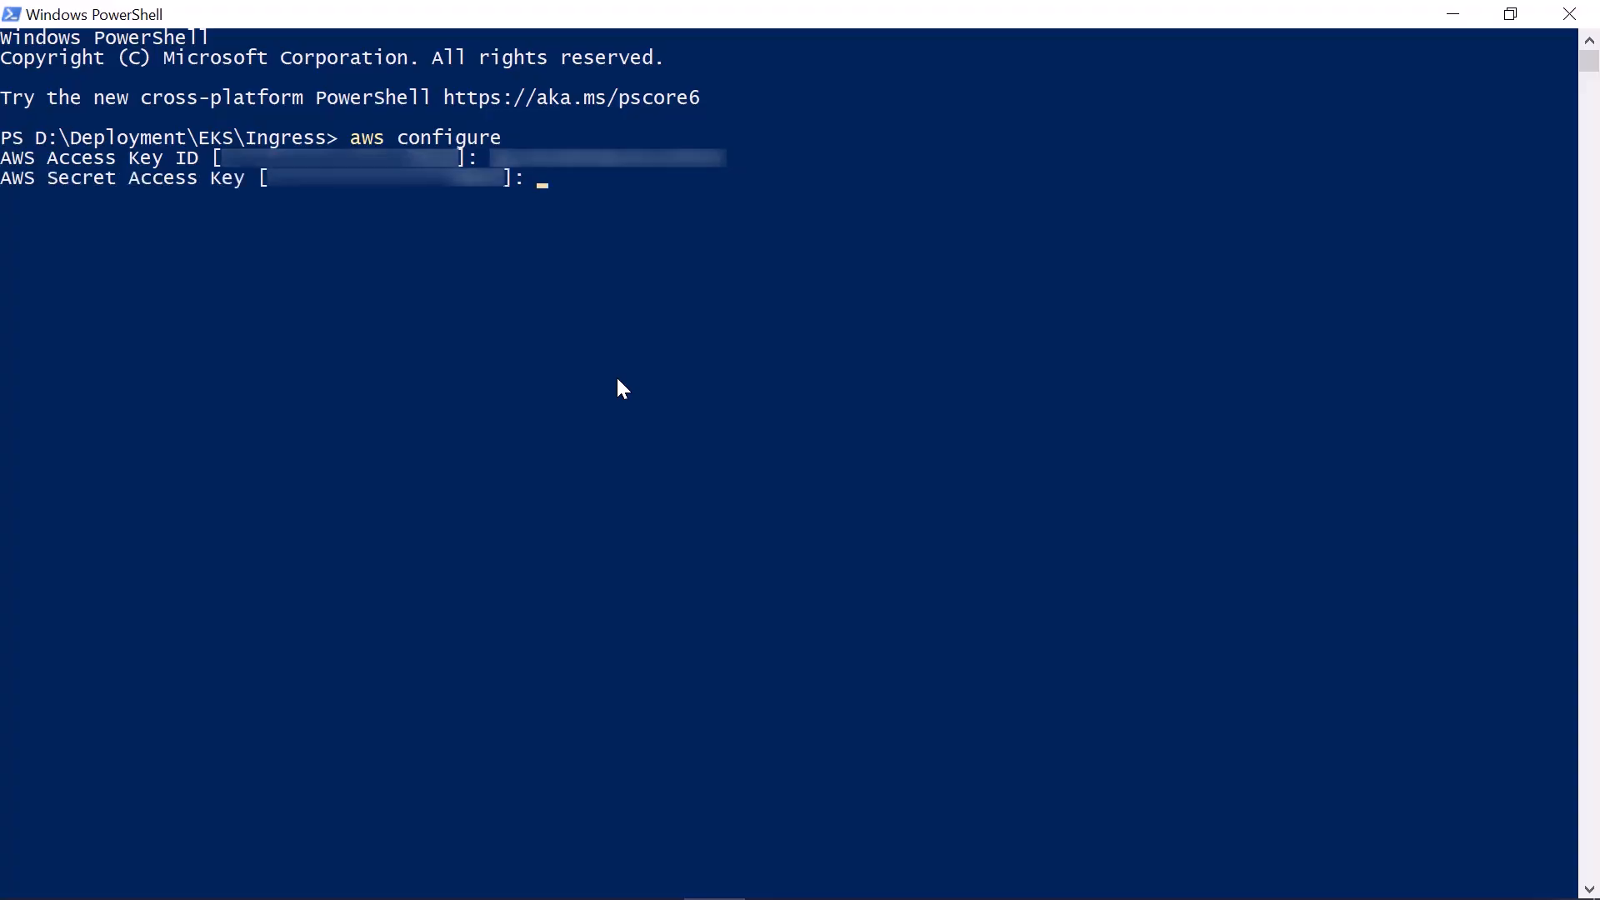
key("ctrl+v")
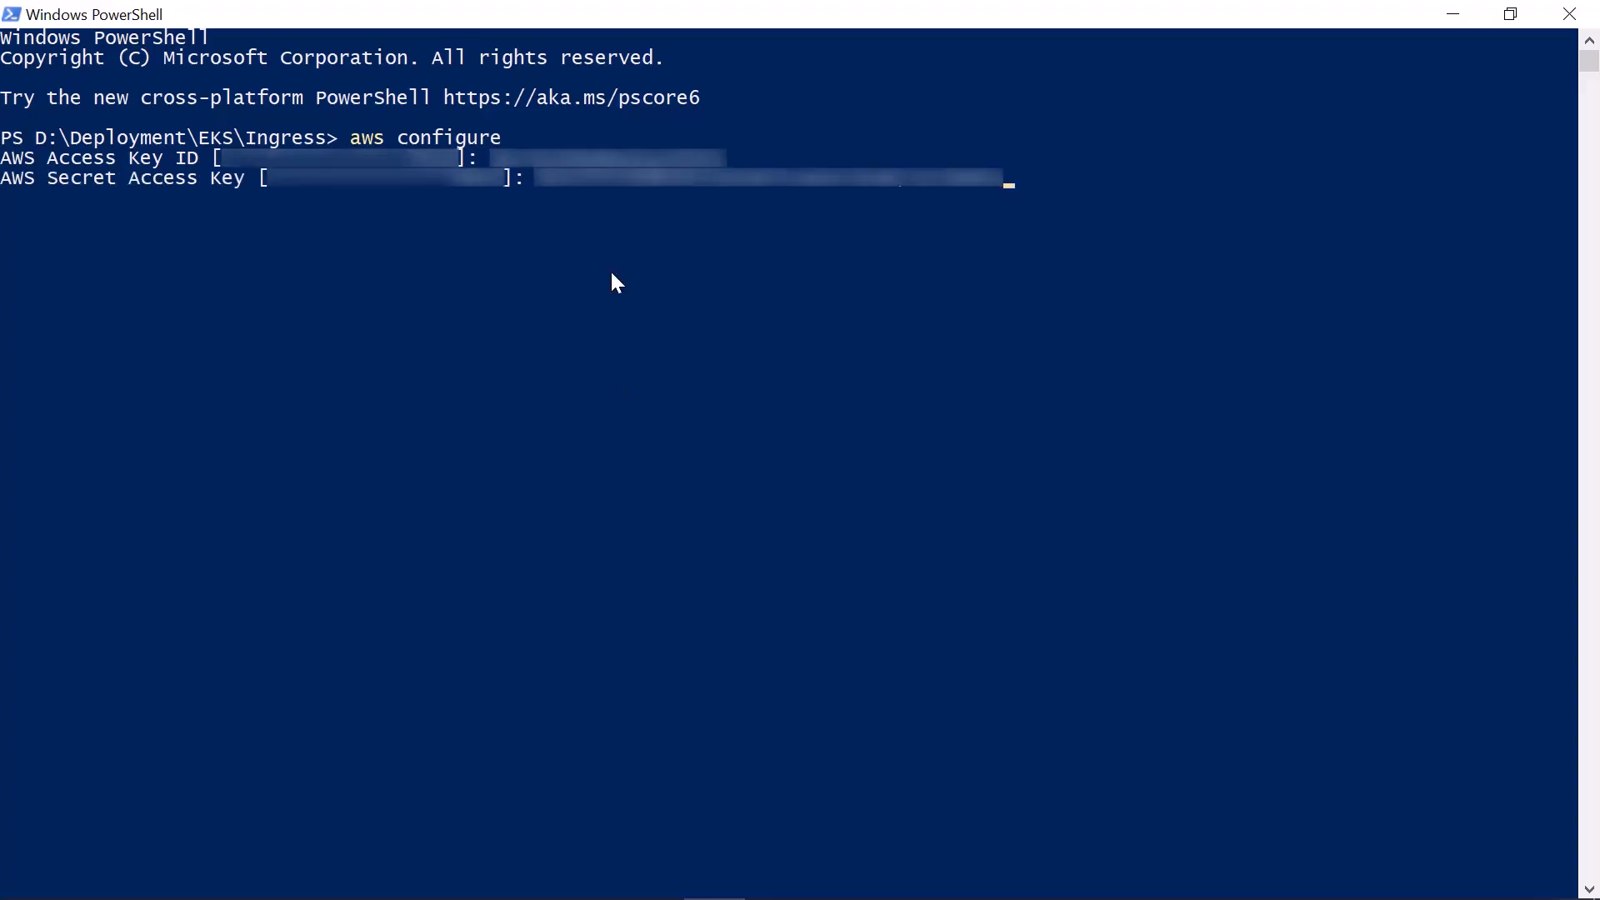
key("Return")
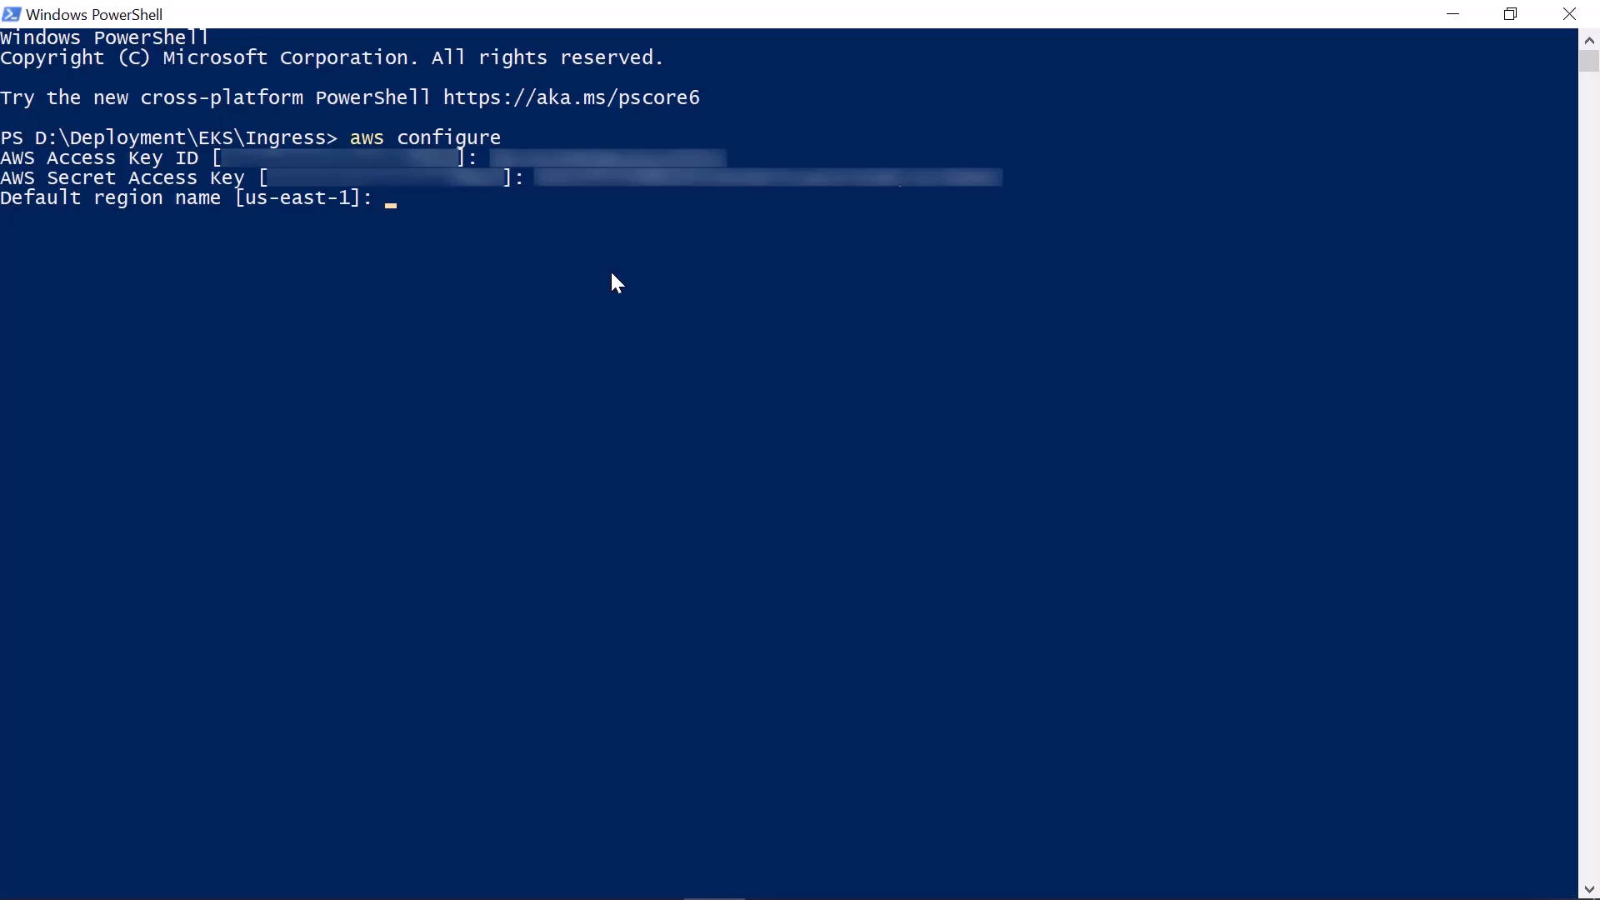
Set the AWS default region to us-east-1, checking it against the EKS console's region list, and the default output format to json
type("us-east-1")
key("Return")
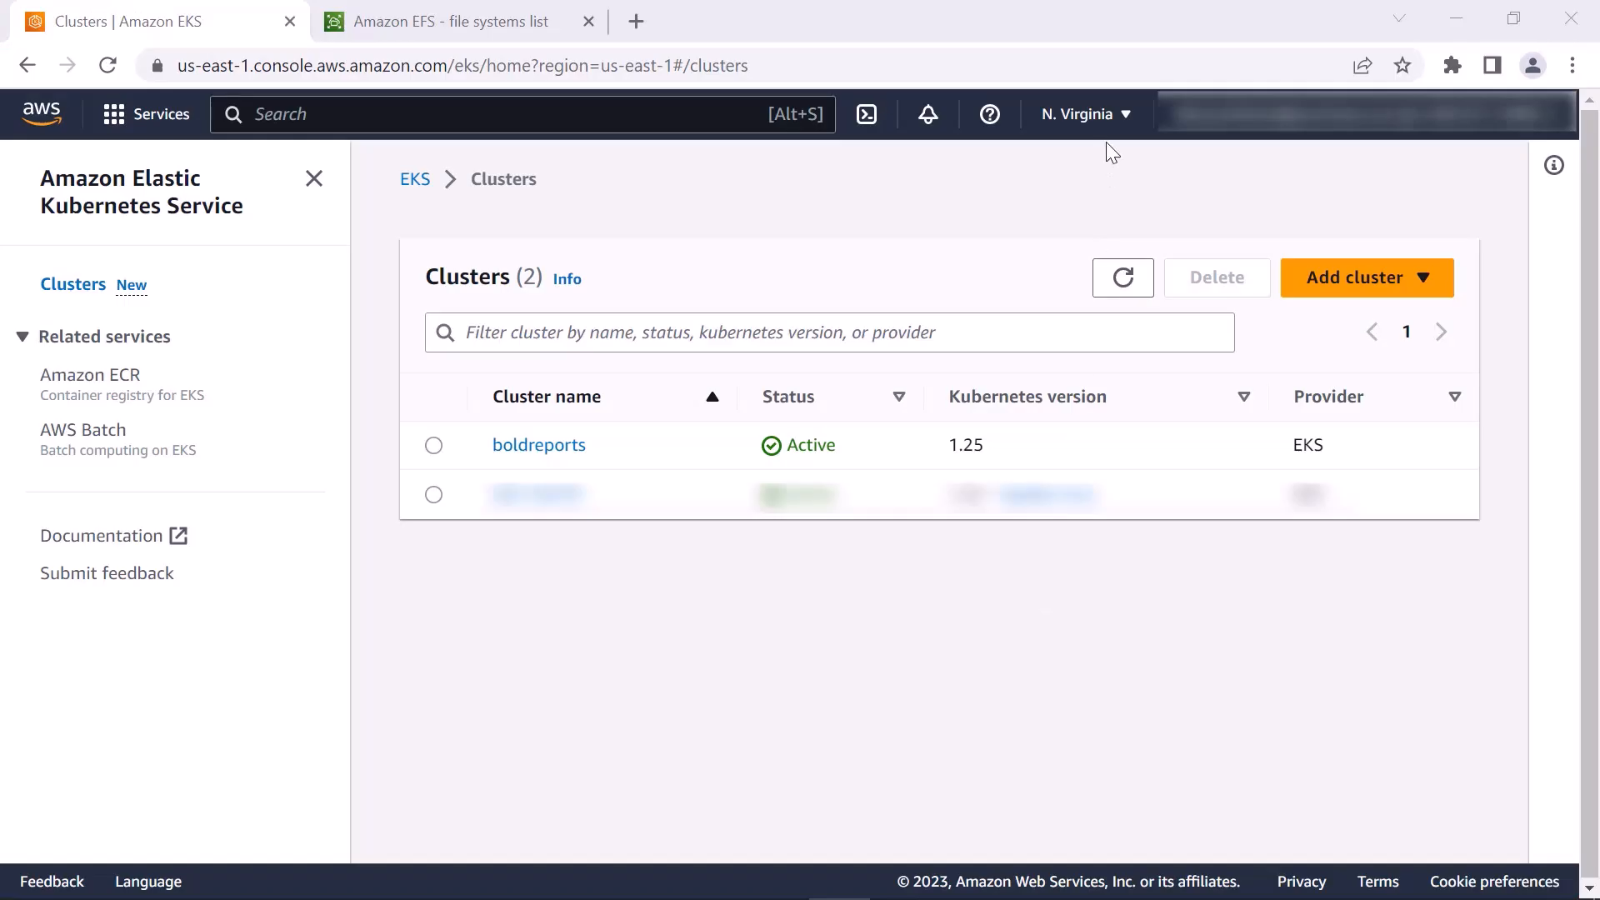
left_click(1108, 117)
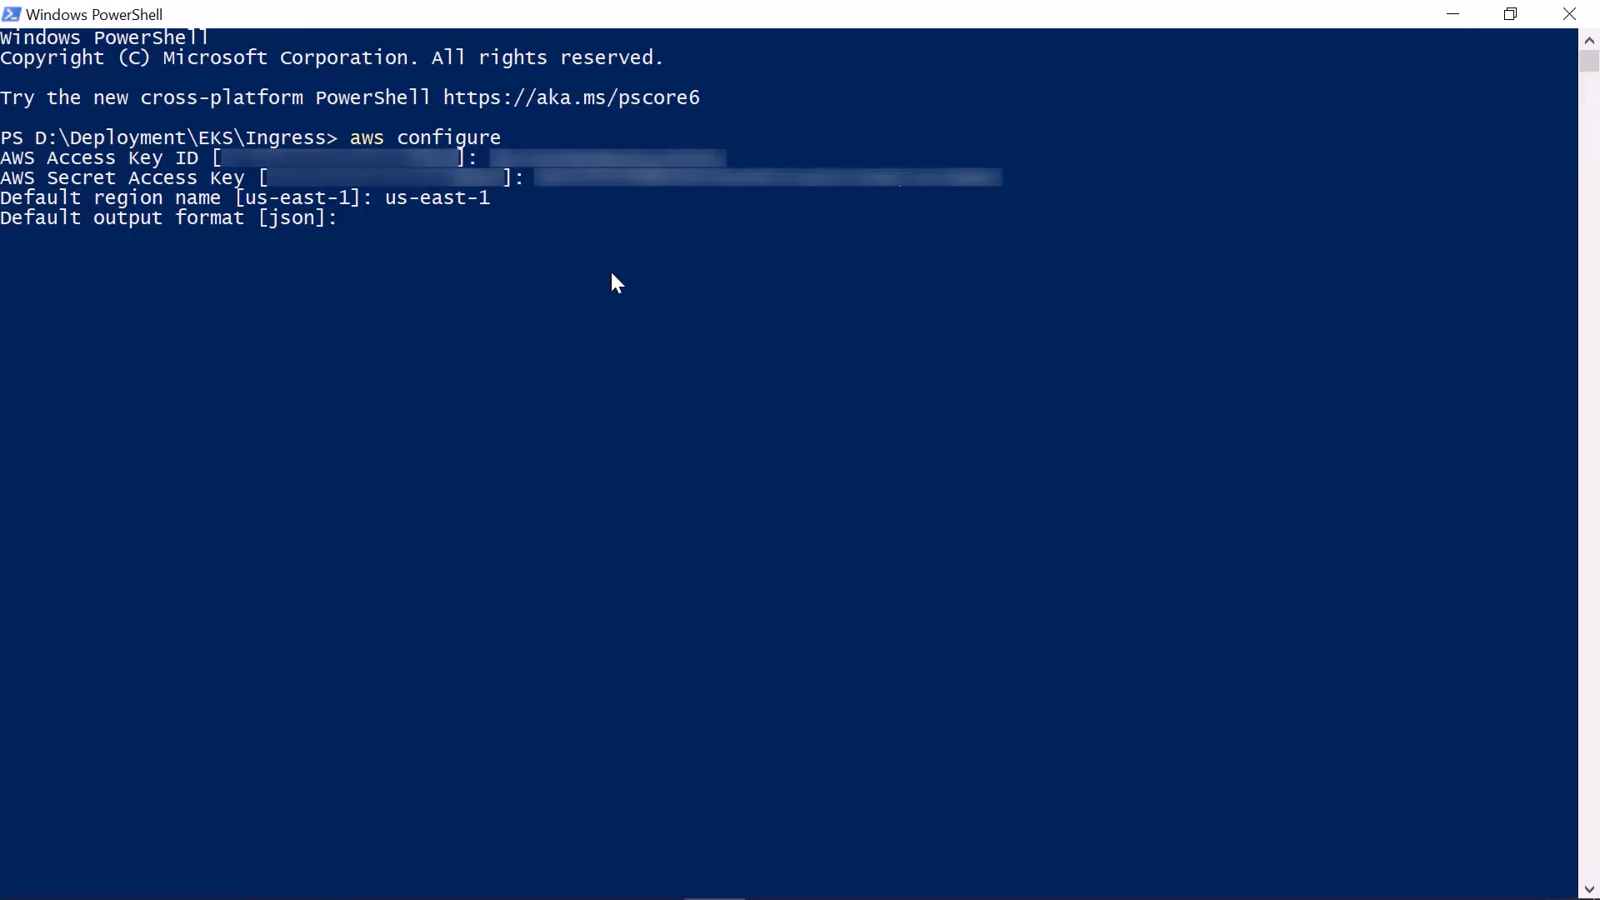
type("json]: json")
key("Return")
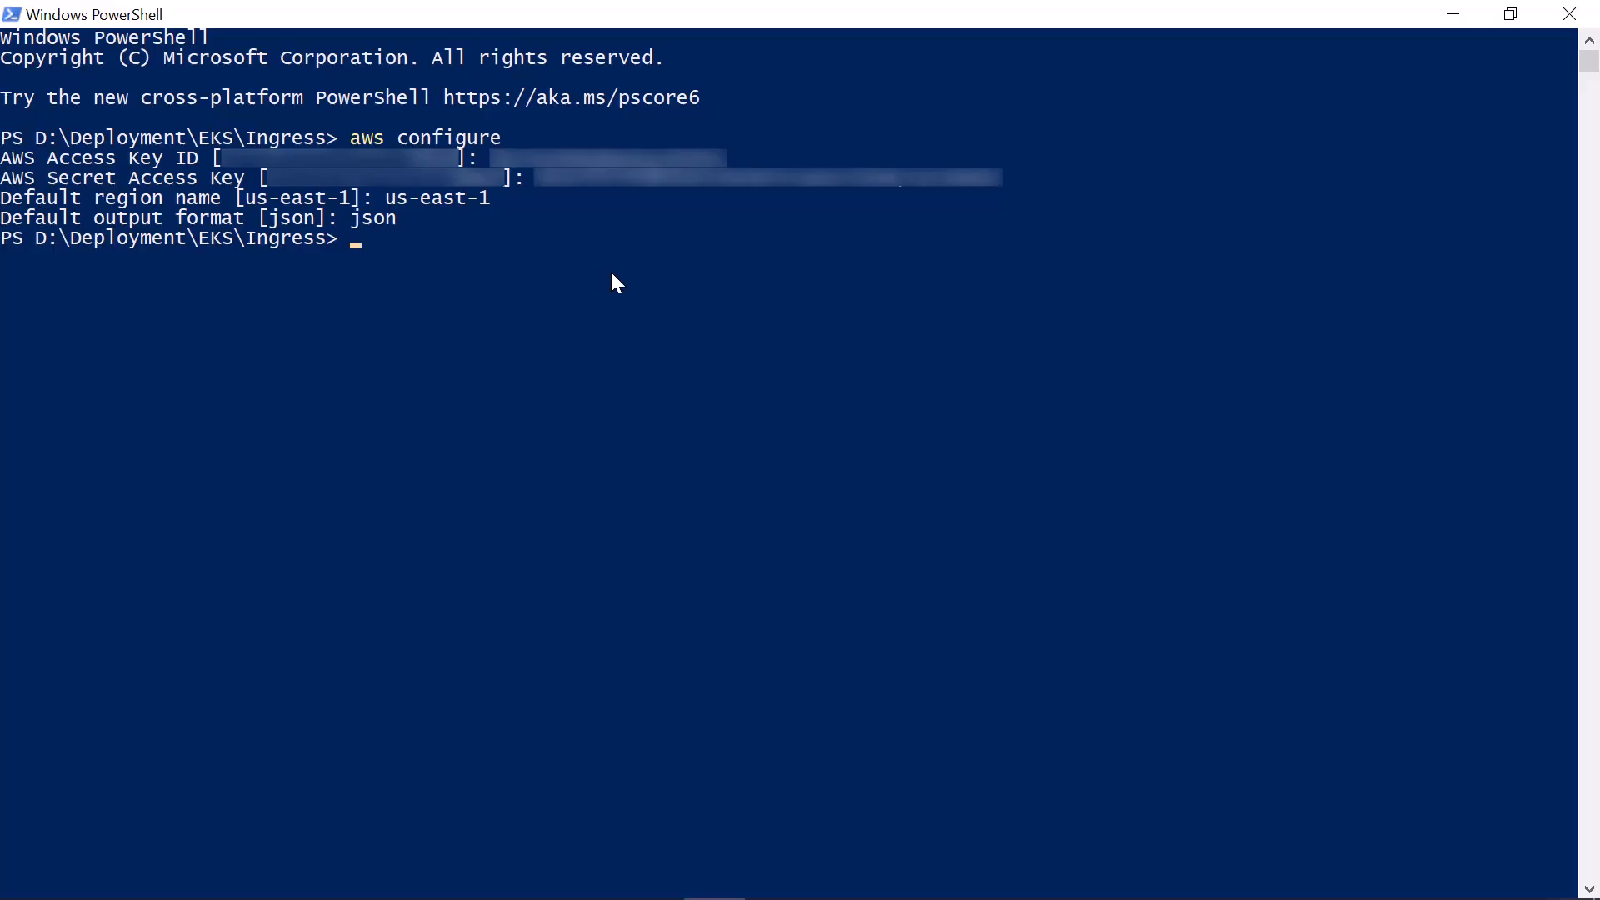
Update the kubeconfig for the boldreports EKS cluster in us-east-1 and deploy the AWS EFS CSI driver, release-1.3, with kubectl apply -k
type("aws eks --region us-east-1 update-kubeconfig --name boldreports")
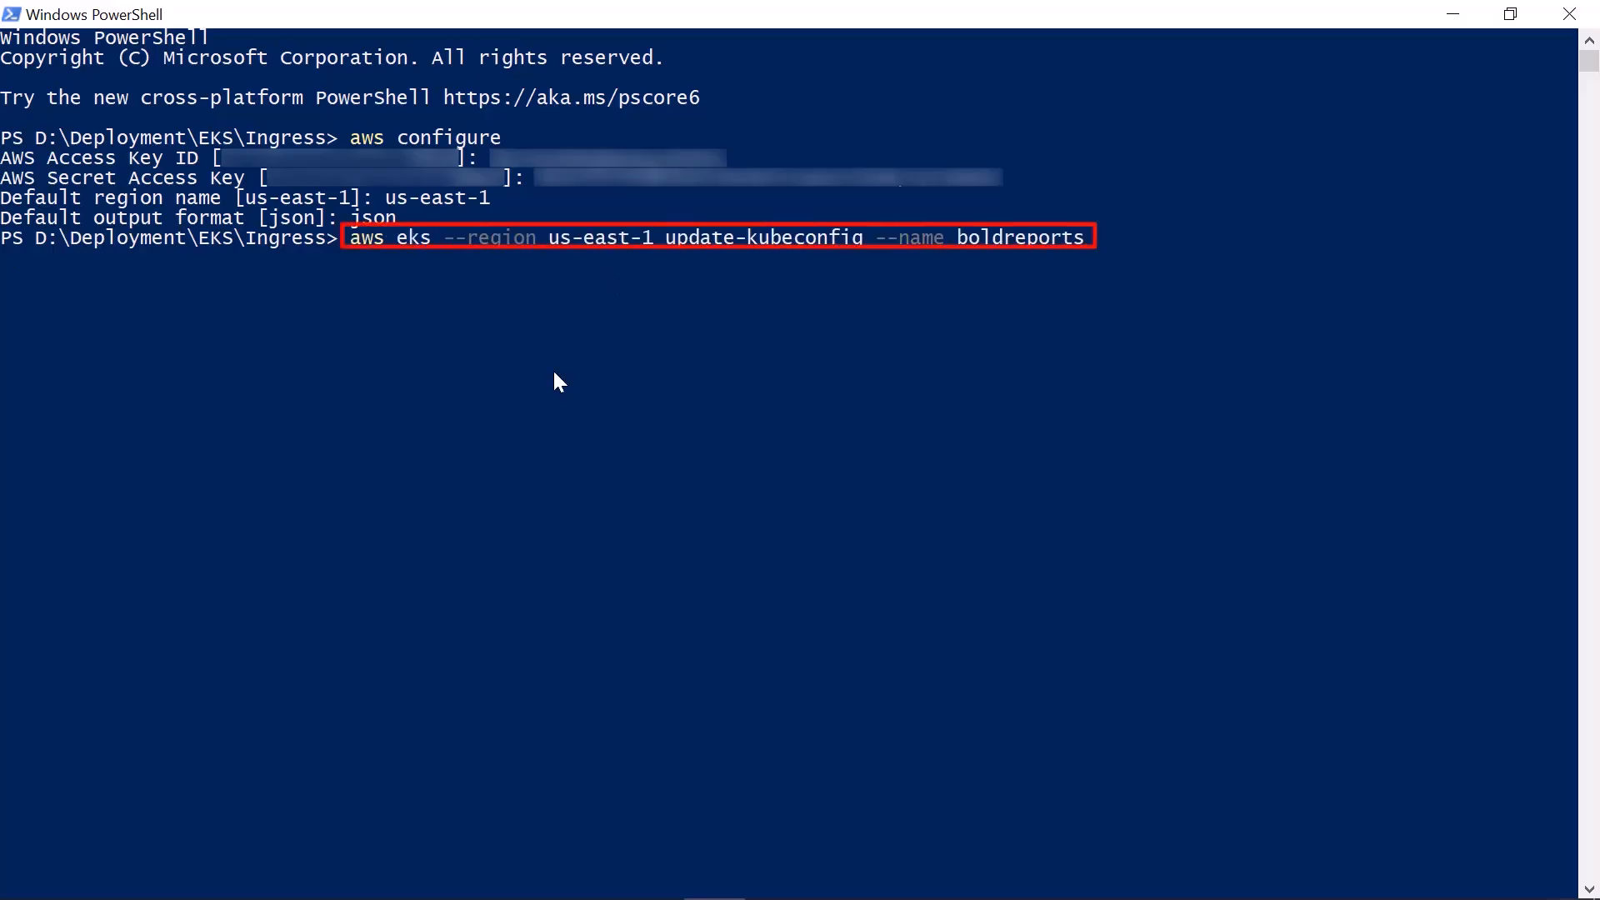
key("Return")
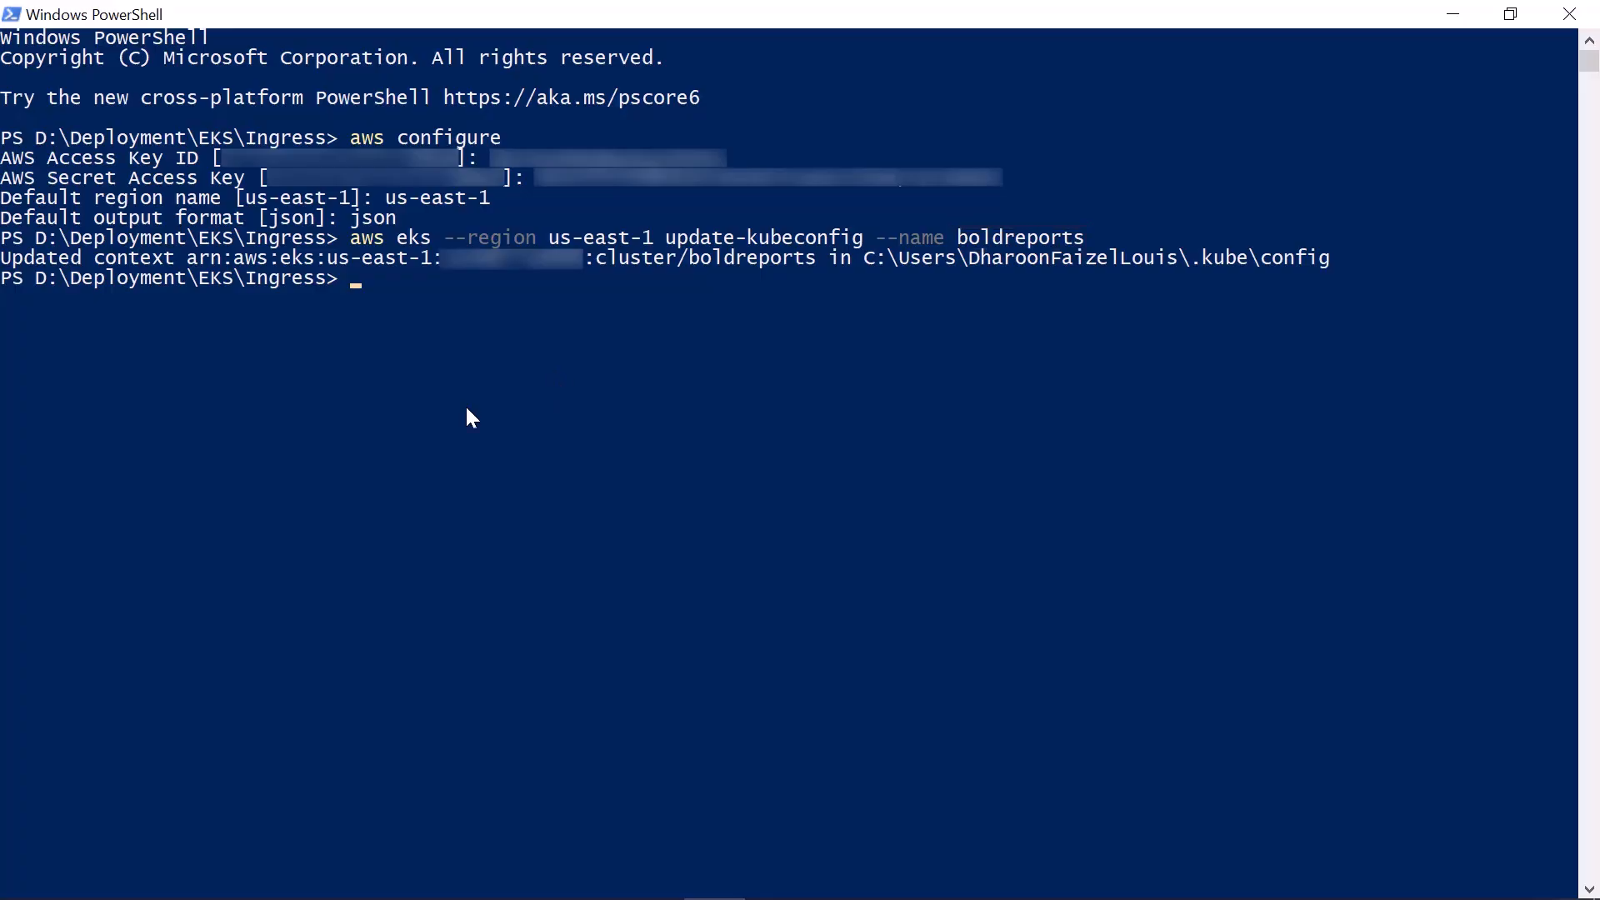
type("kubectl apply -k \"github.com/kubernetes-sigs/aws-efs-csi-driver/deploy/kubernetes/overlays/stable/?ref=release-1.3\"")
key("Return")
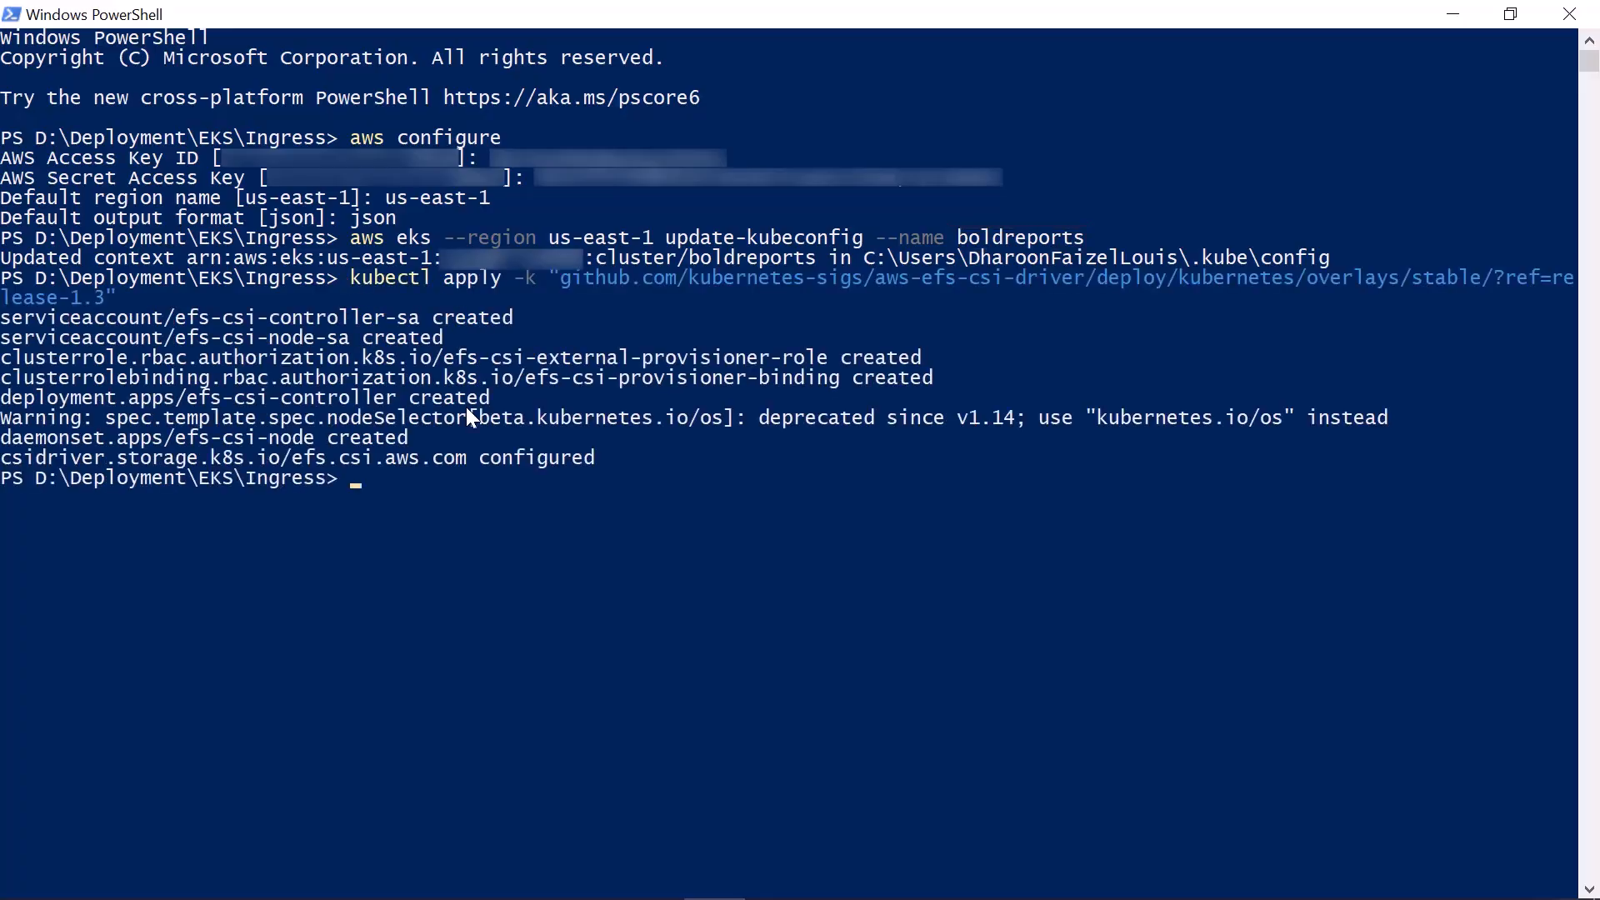
Deploy the ingress-nginx controller and the latest metrics-server components with kubectl apply
scroll(471, 417, "down", 5)
type("kubectl apply -f https://raw.githubusercontent.com/kubernetes/ingress-nginx/controller-v1.2.0/deploy/static/provider/cloud/deploy.yaml")
key("Return")
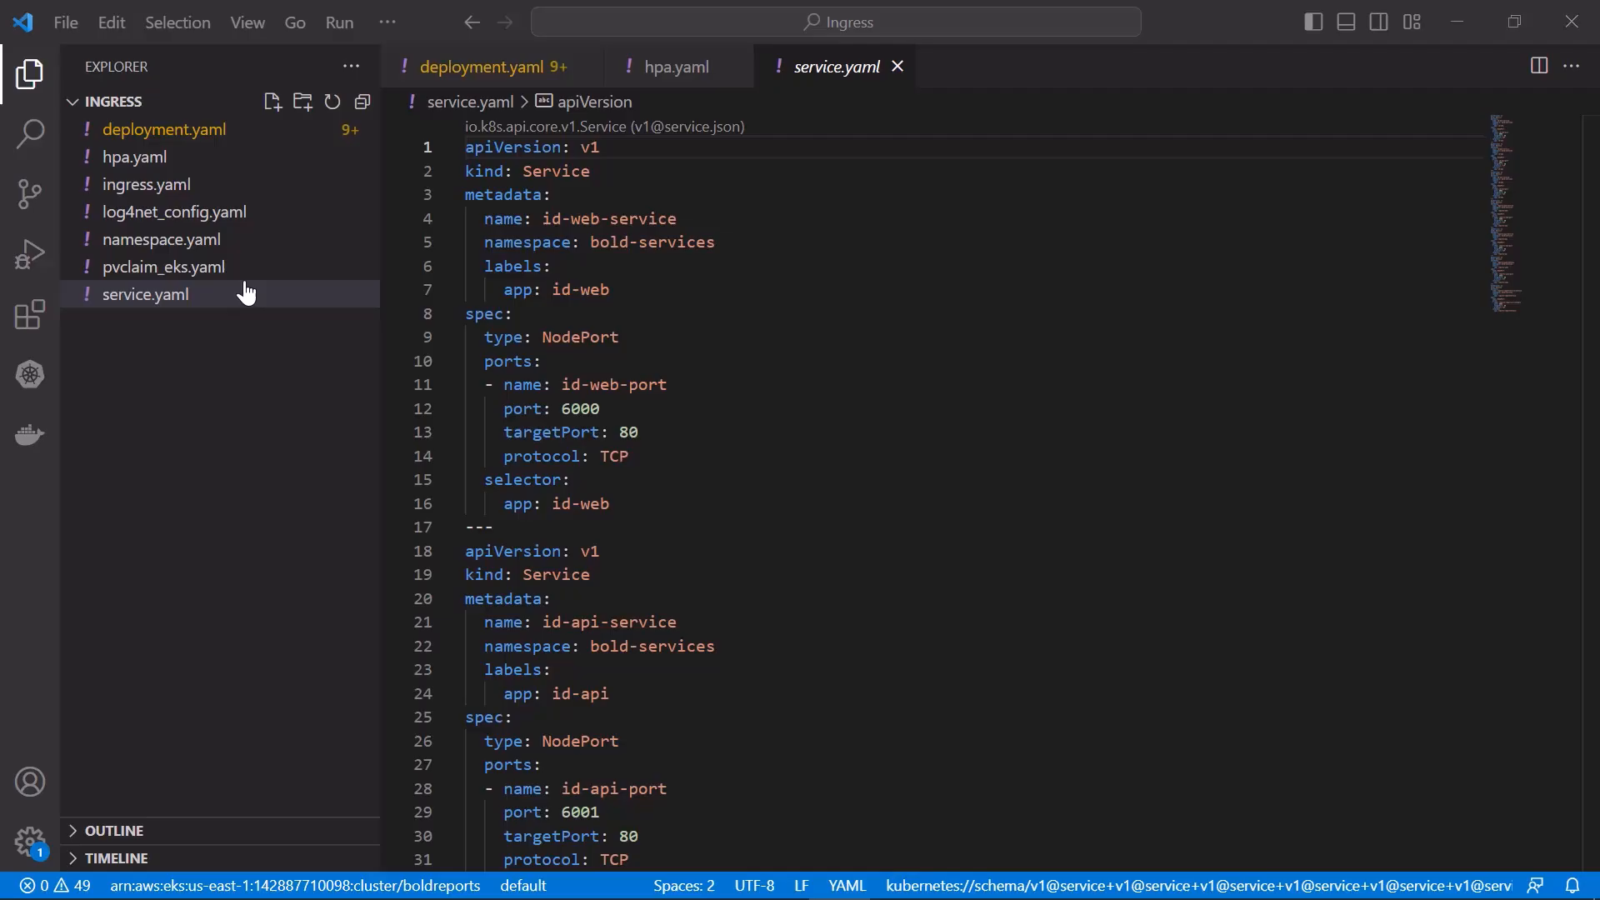
In VS Code, replace the volumeHandle placeholder in pvclaim_eks.yaml with the boldreports-fs file system ID, fs-0e45f8d7495ad655c
left_click(225, 268)
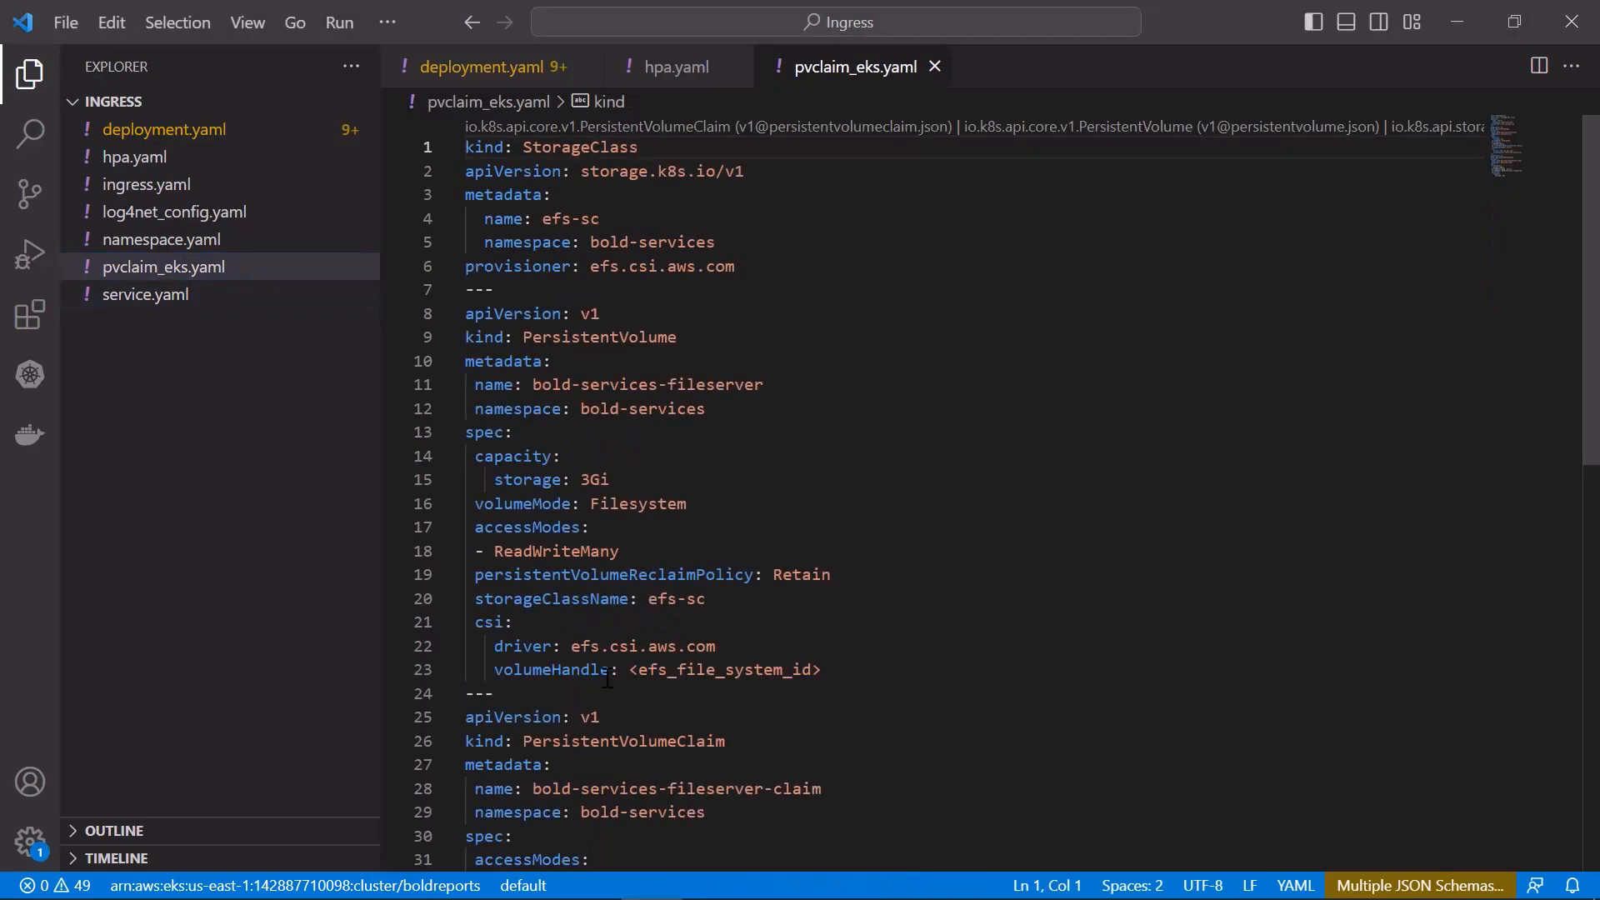
left_click_drag(629, 669, 821, 669)
type("fs-0e45f8d7495ad655c")
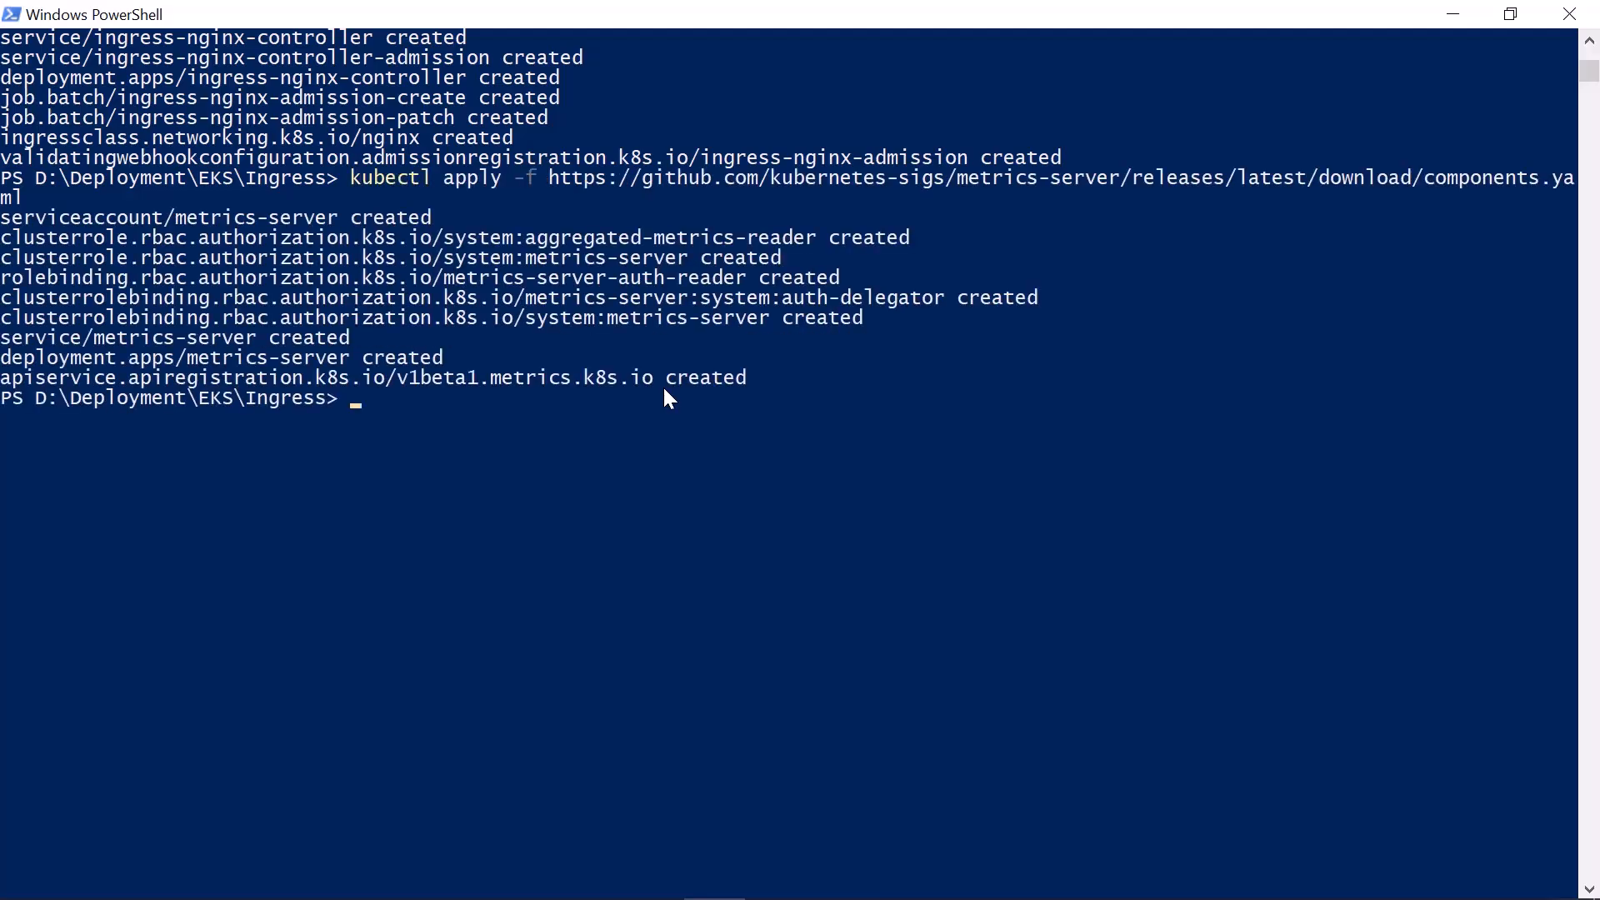
In PowerShell, check the metrics-server deployment in the kube-system namespace
type("kubectl get deployment metrics-server -n kube-system")
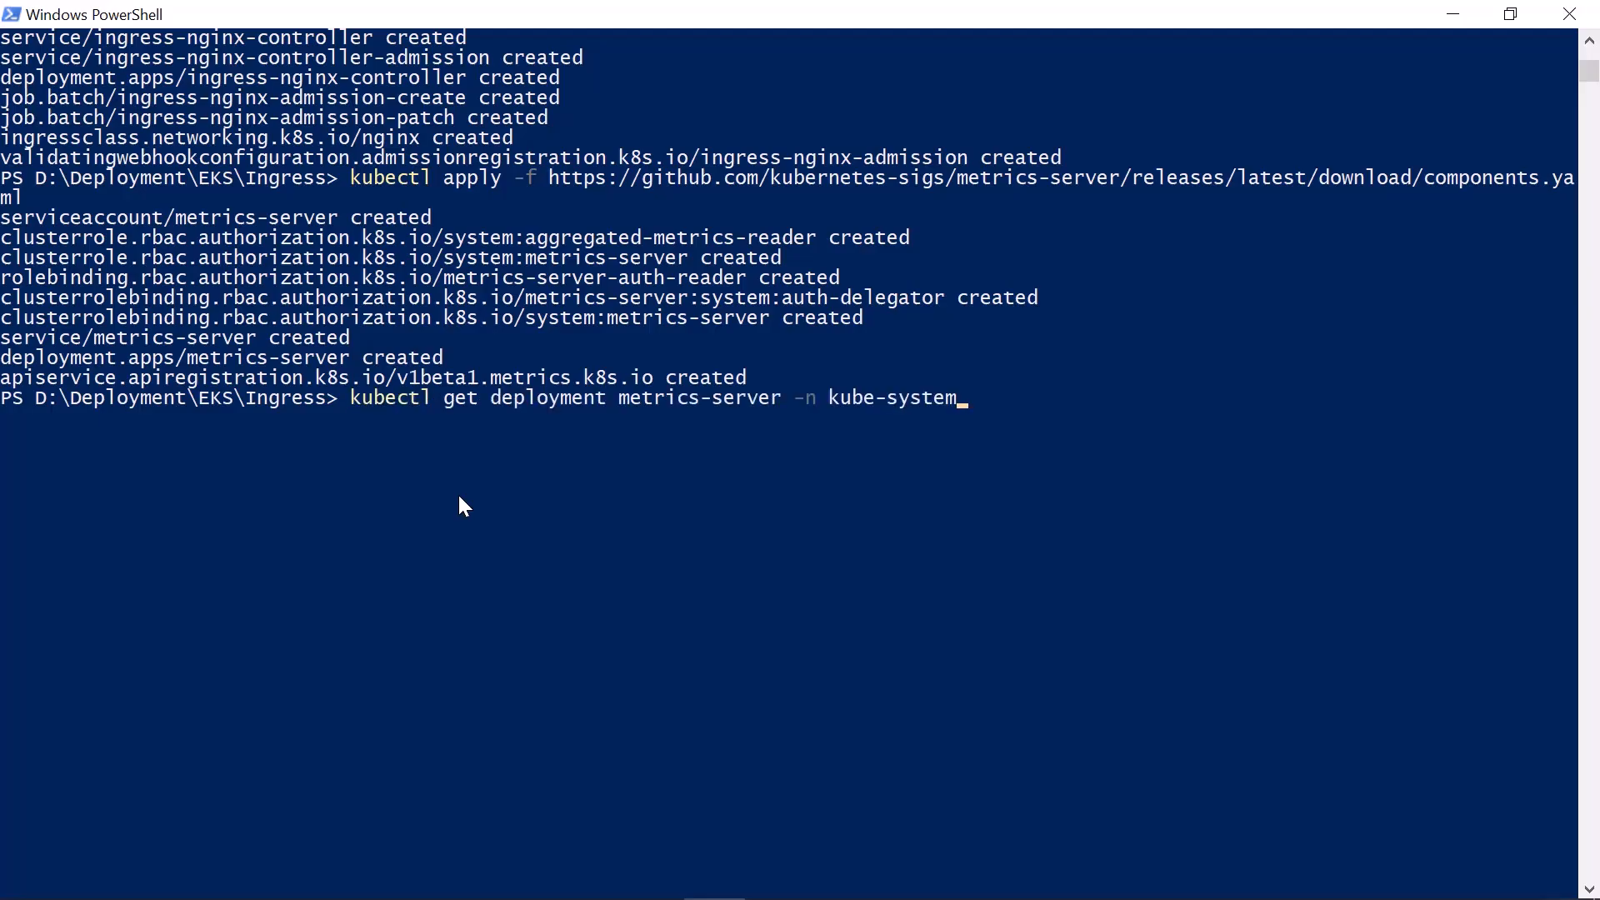
key("Return")
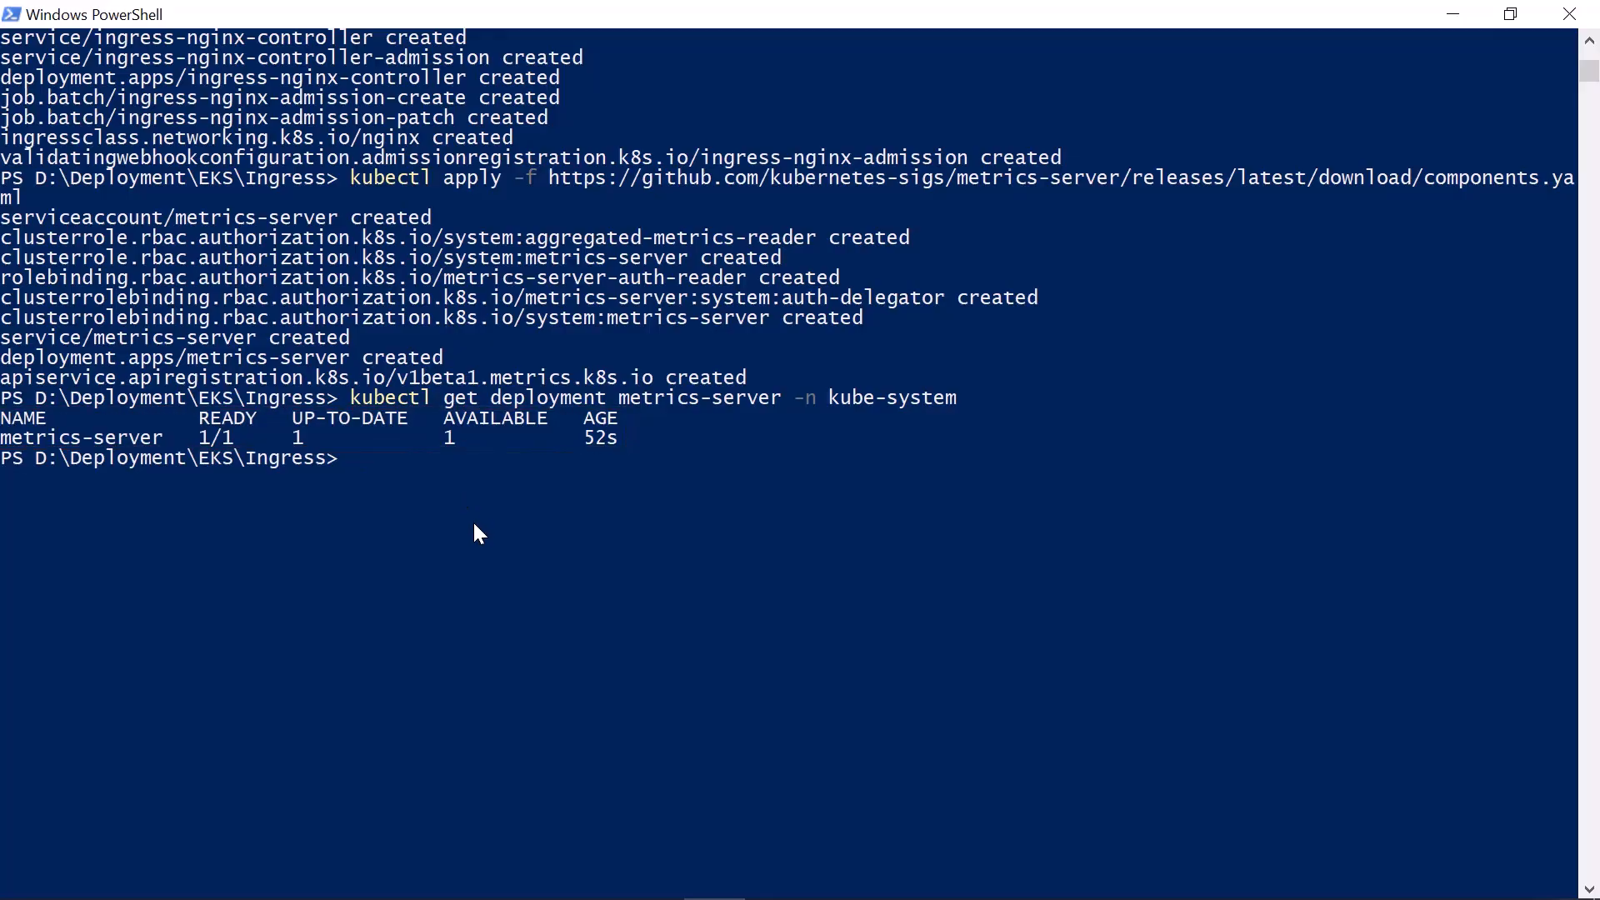
Apply namespace.yaml and log4net_config.yaml to the cluster with kubectl
type("kubectl apply -f namespace.yaml")
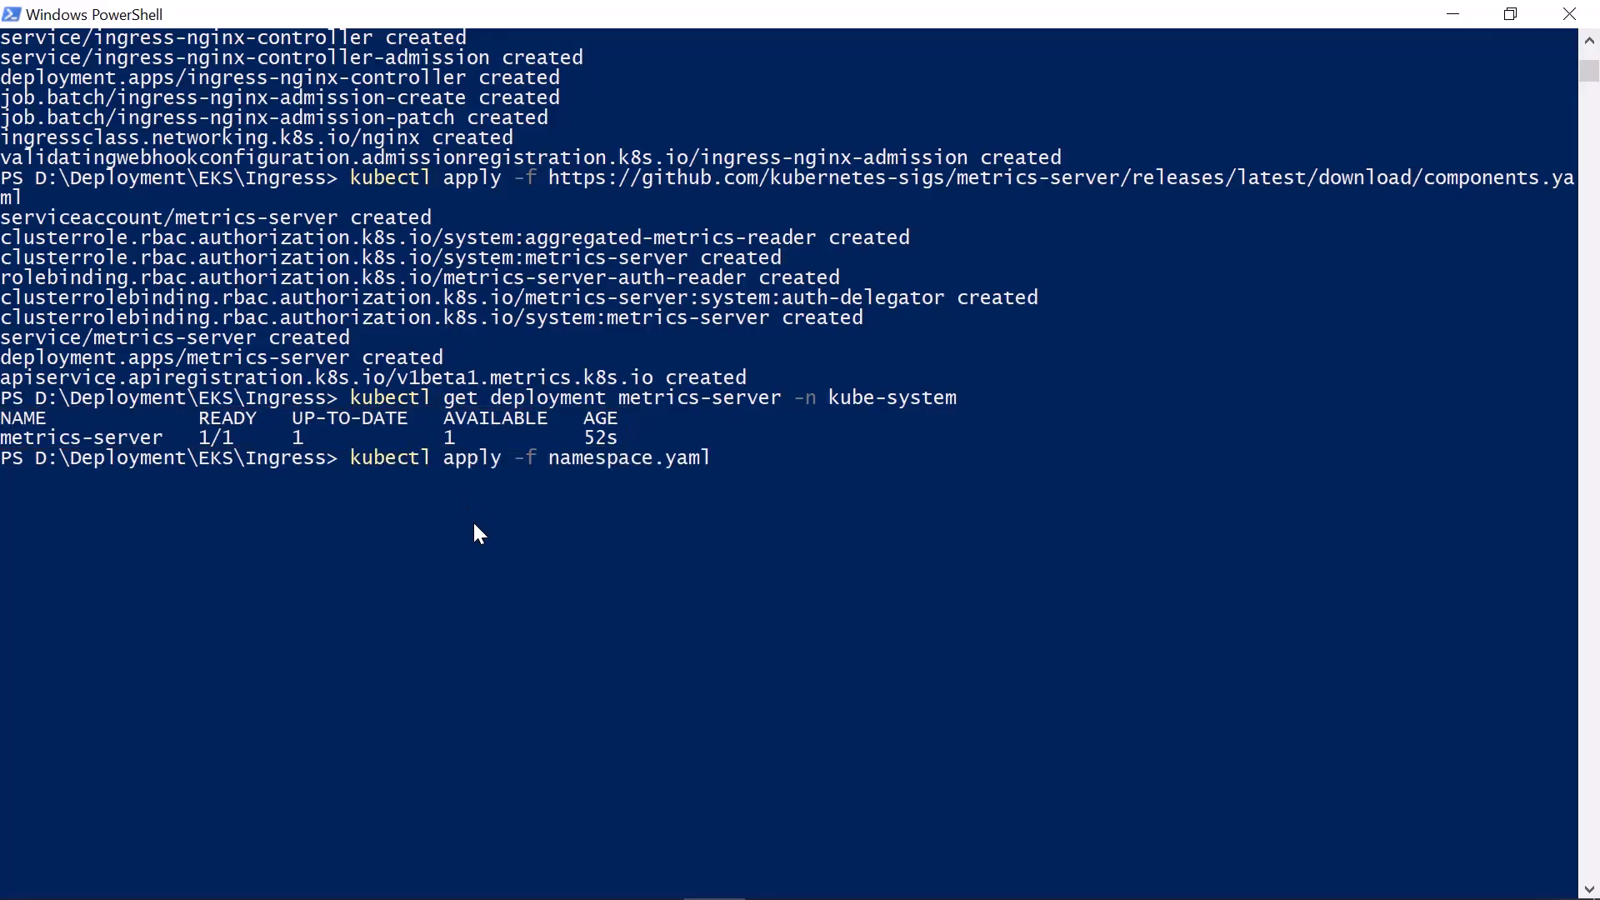
key("Return")
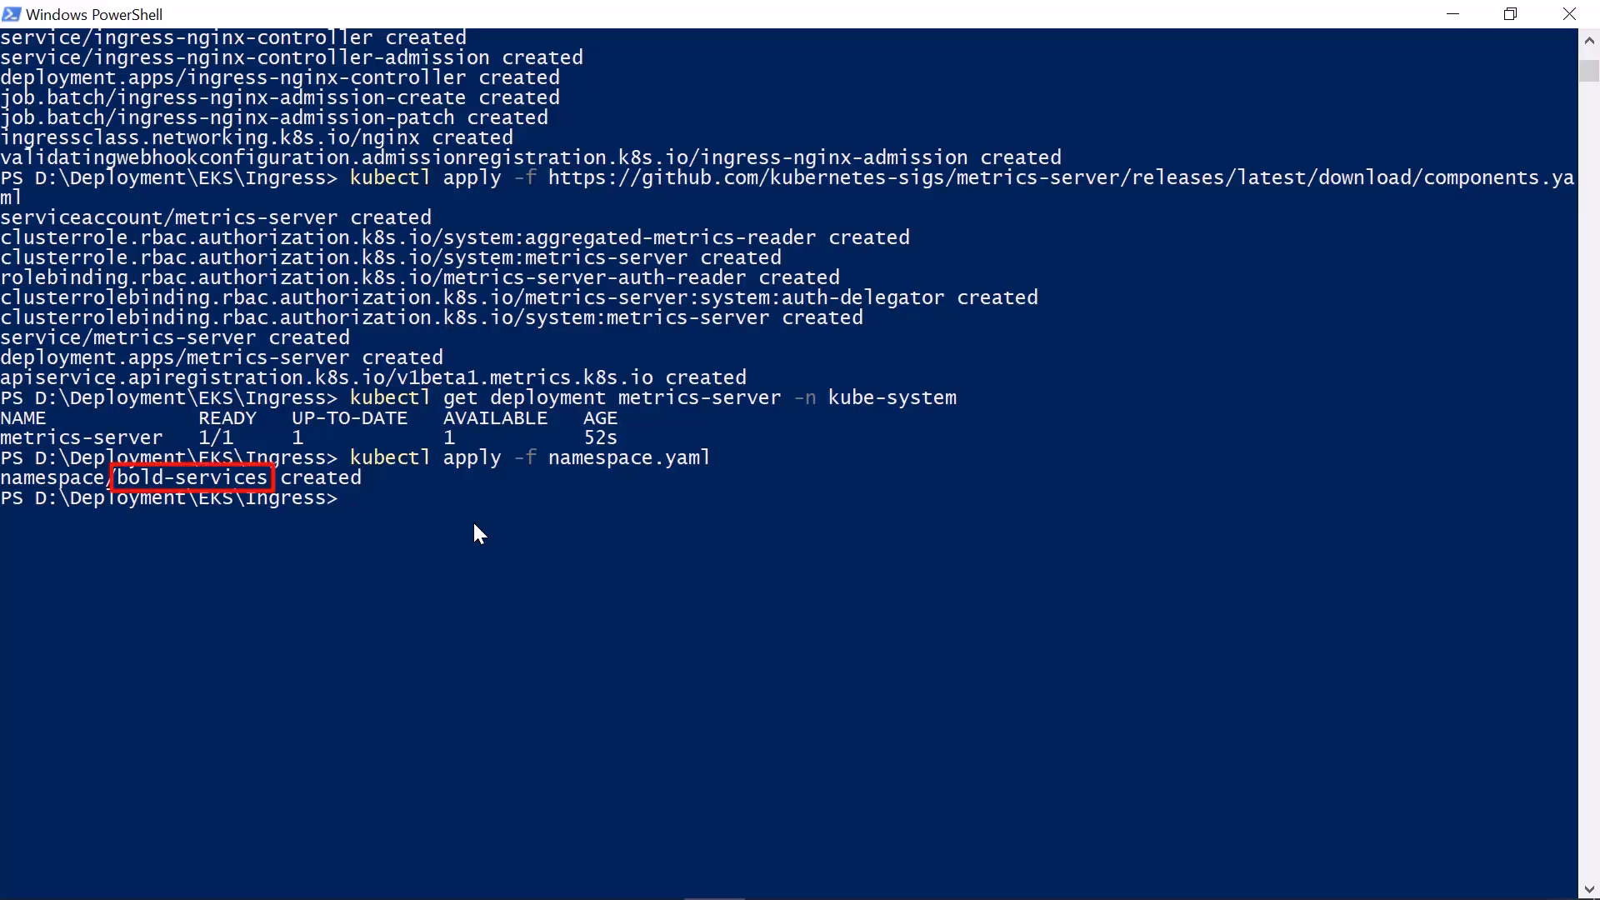
type("kubectl apply -f log4net_config.yaml")
key("Return")
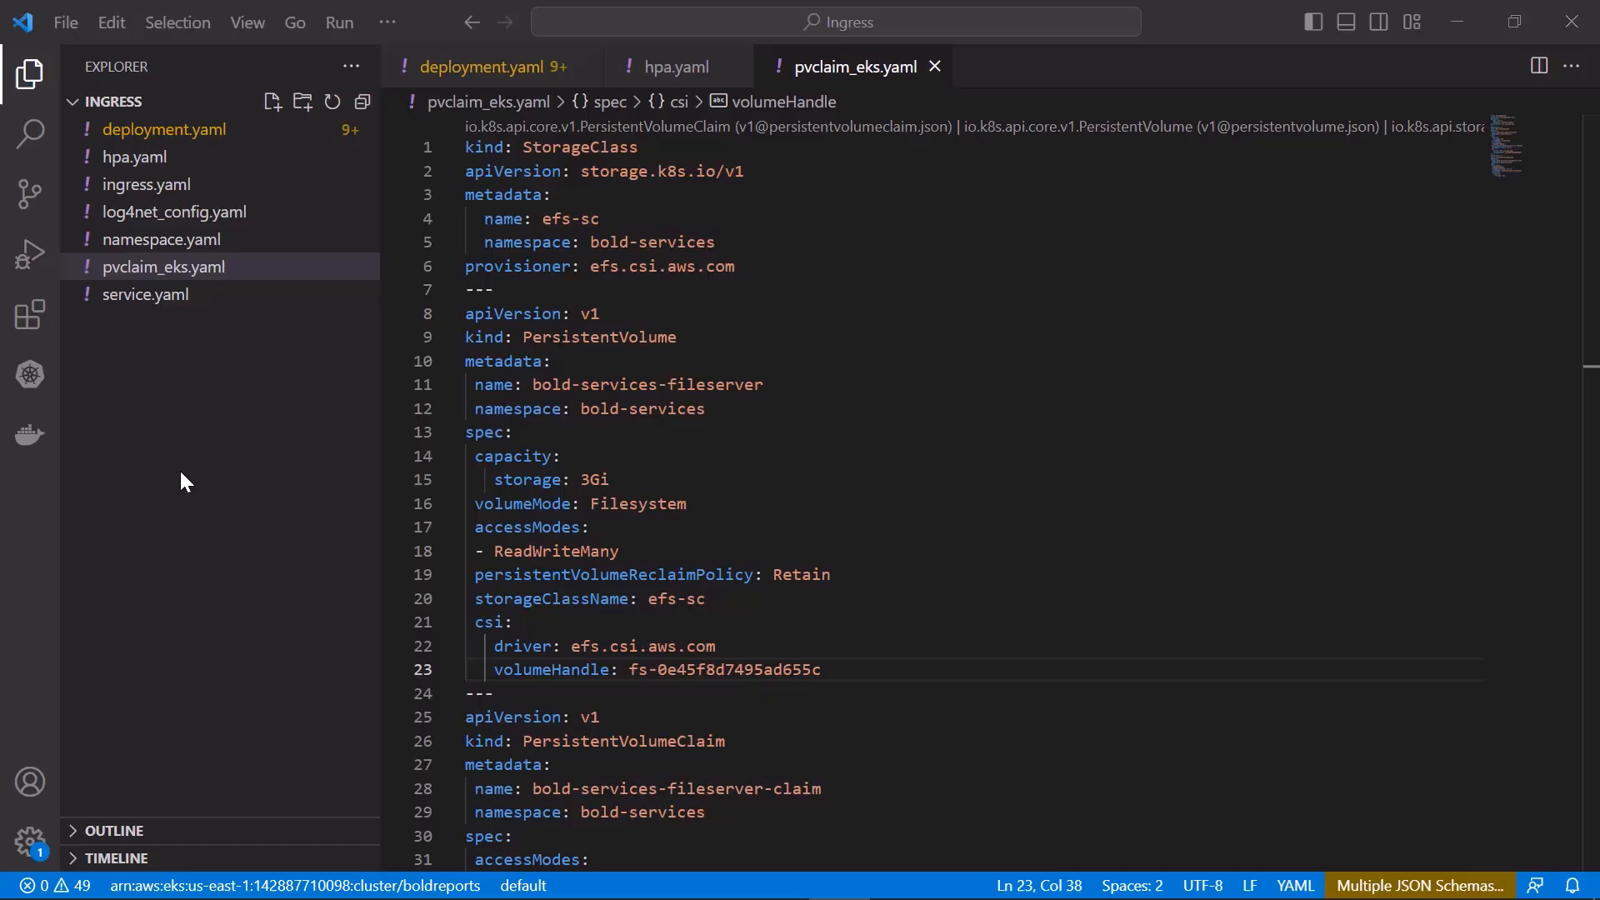
In VS Code, review the TLS and host settings in the spec section of ingress.yaml
left_click(265, 187)
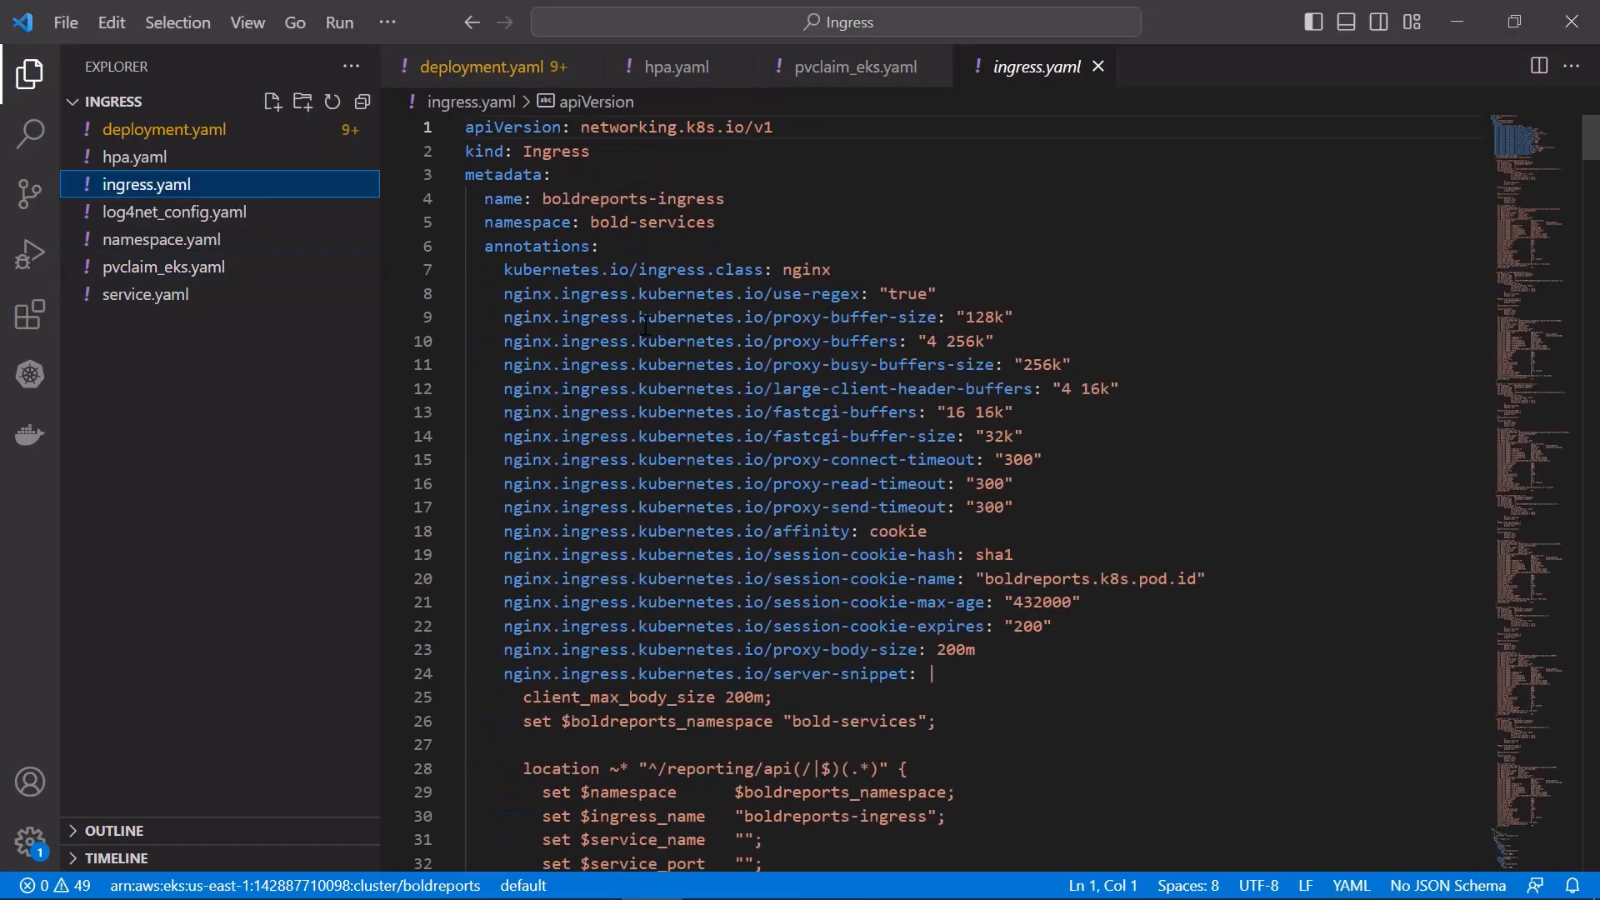
scroll(1204, 392, "down", 20)
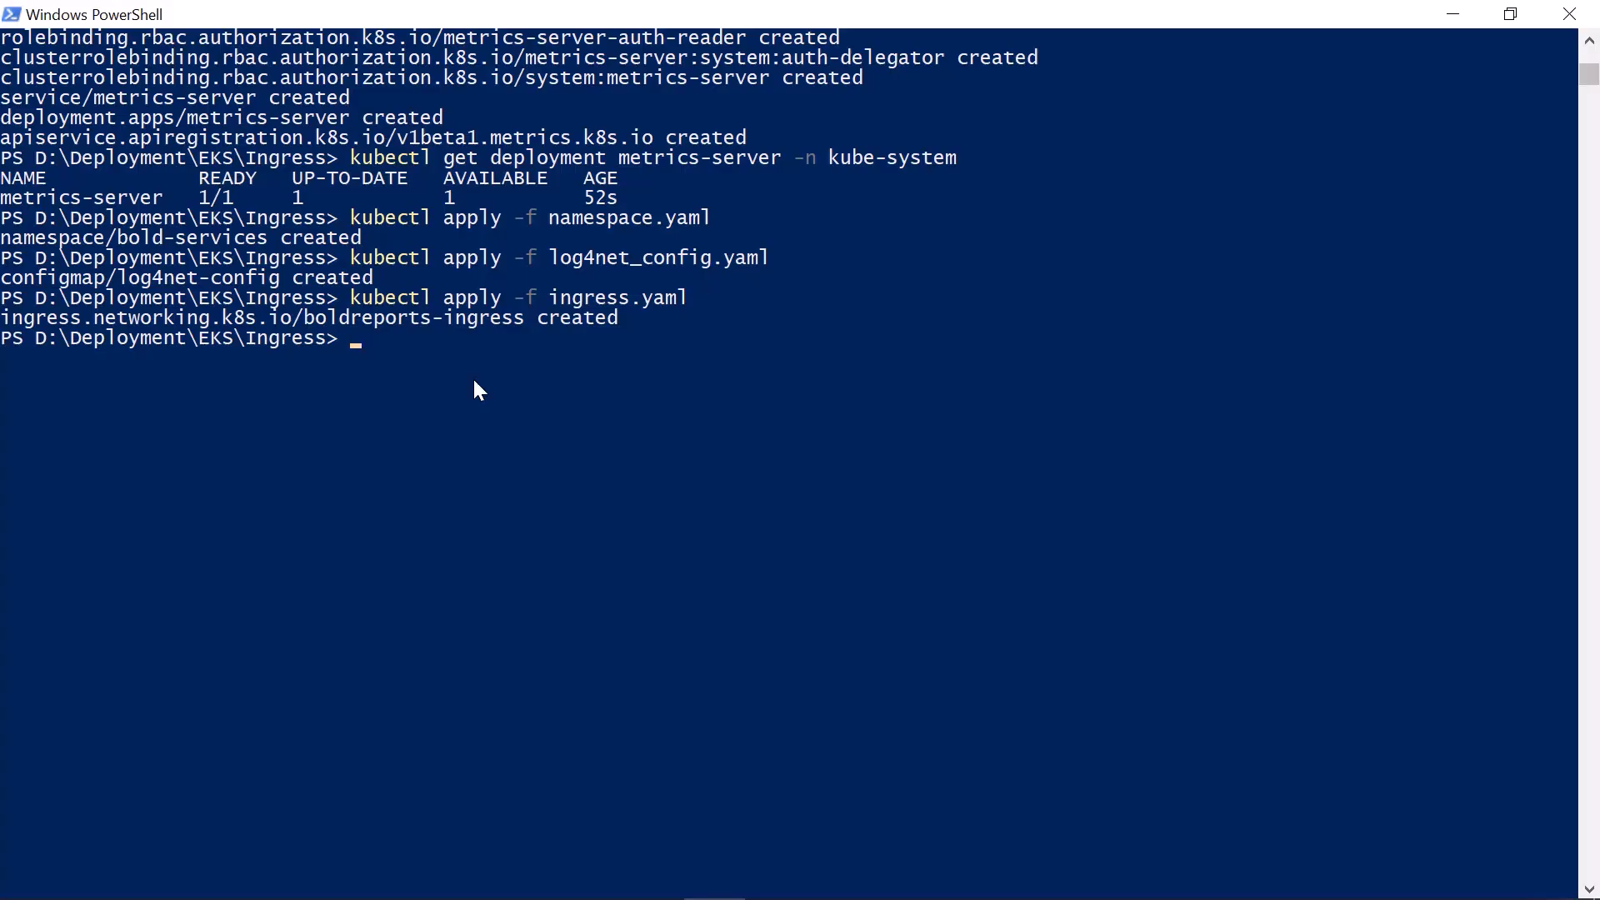
In PowerShell, watch the ingress in the bold-services namespace with kubectl get ingress -w and copy its address
type("kubectl get ingress -n bold-services")
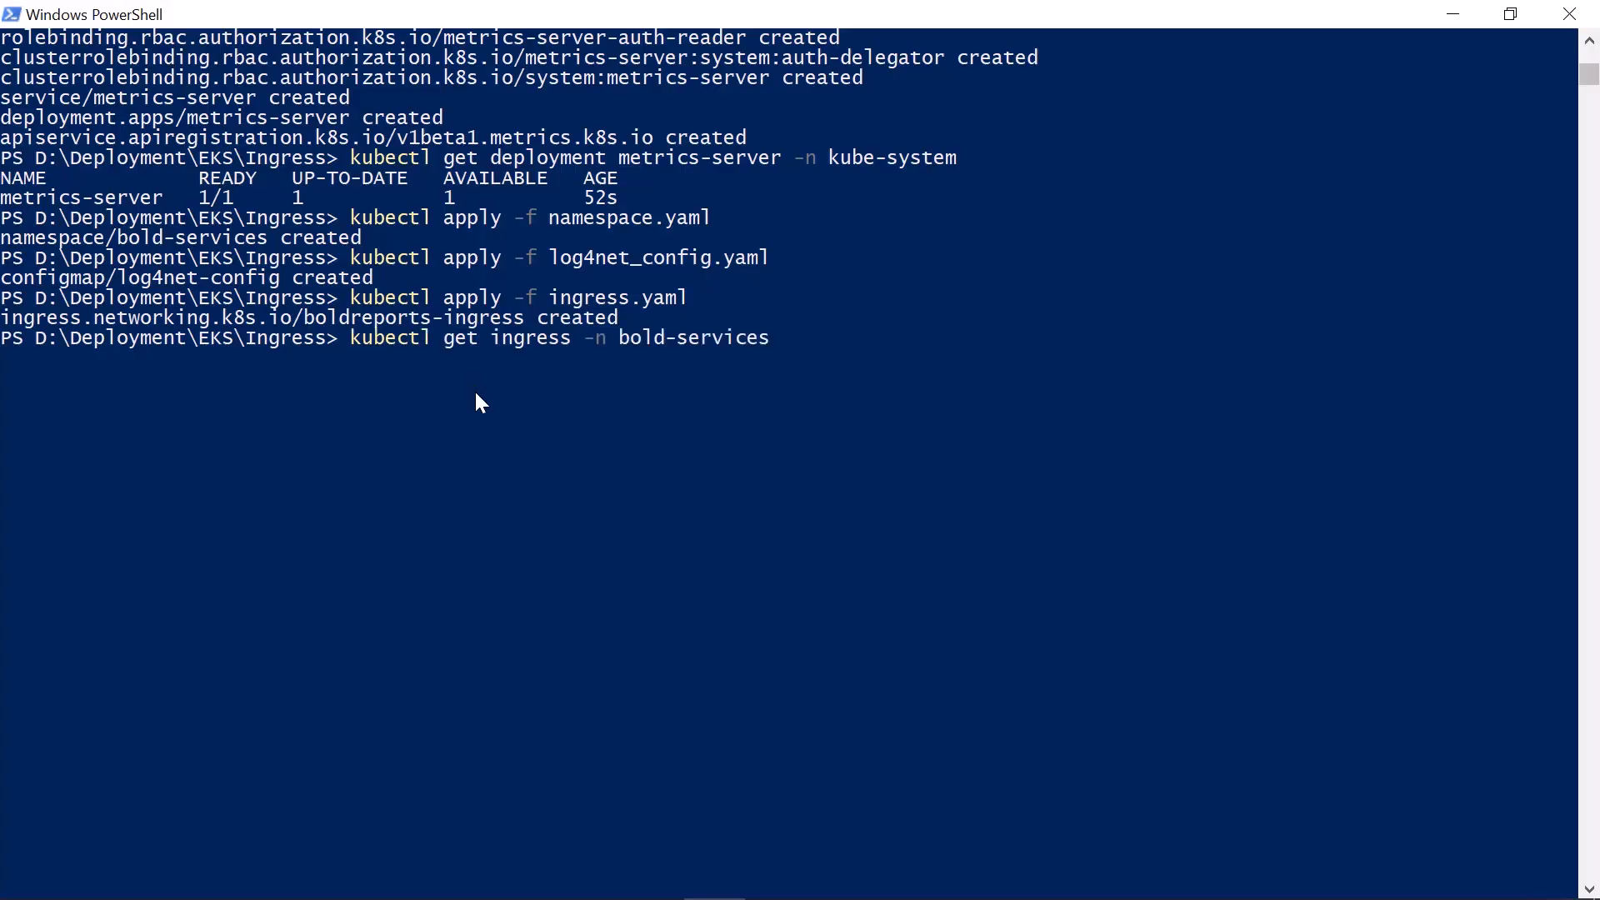
type("-w")
key("Return")
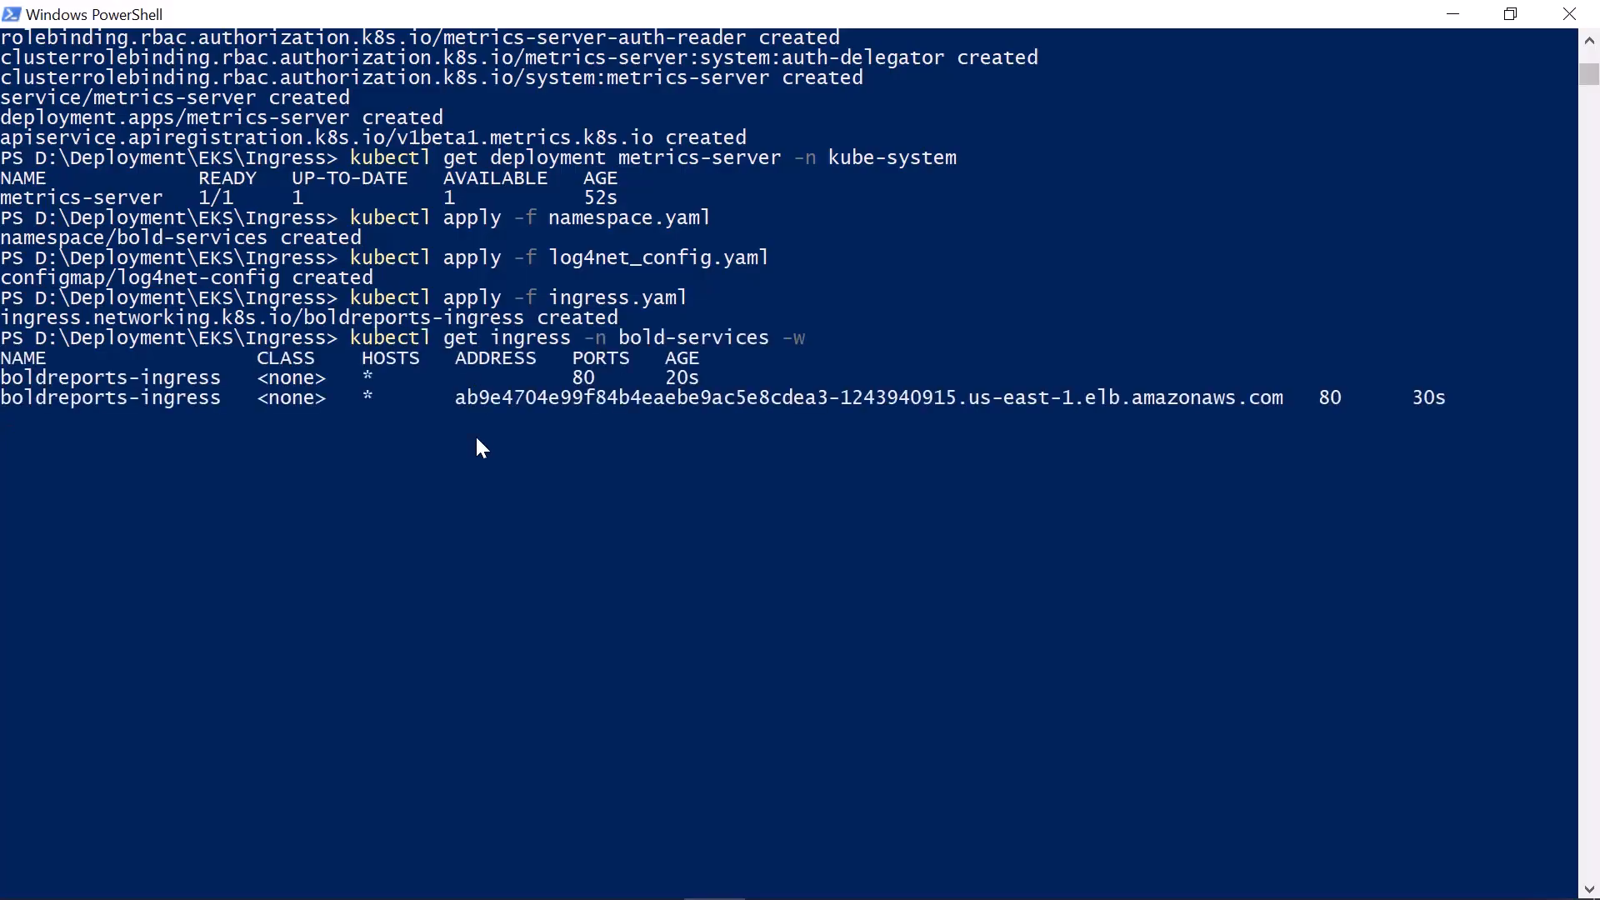
key("ctrl+c")
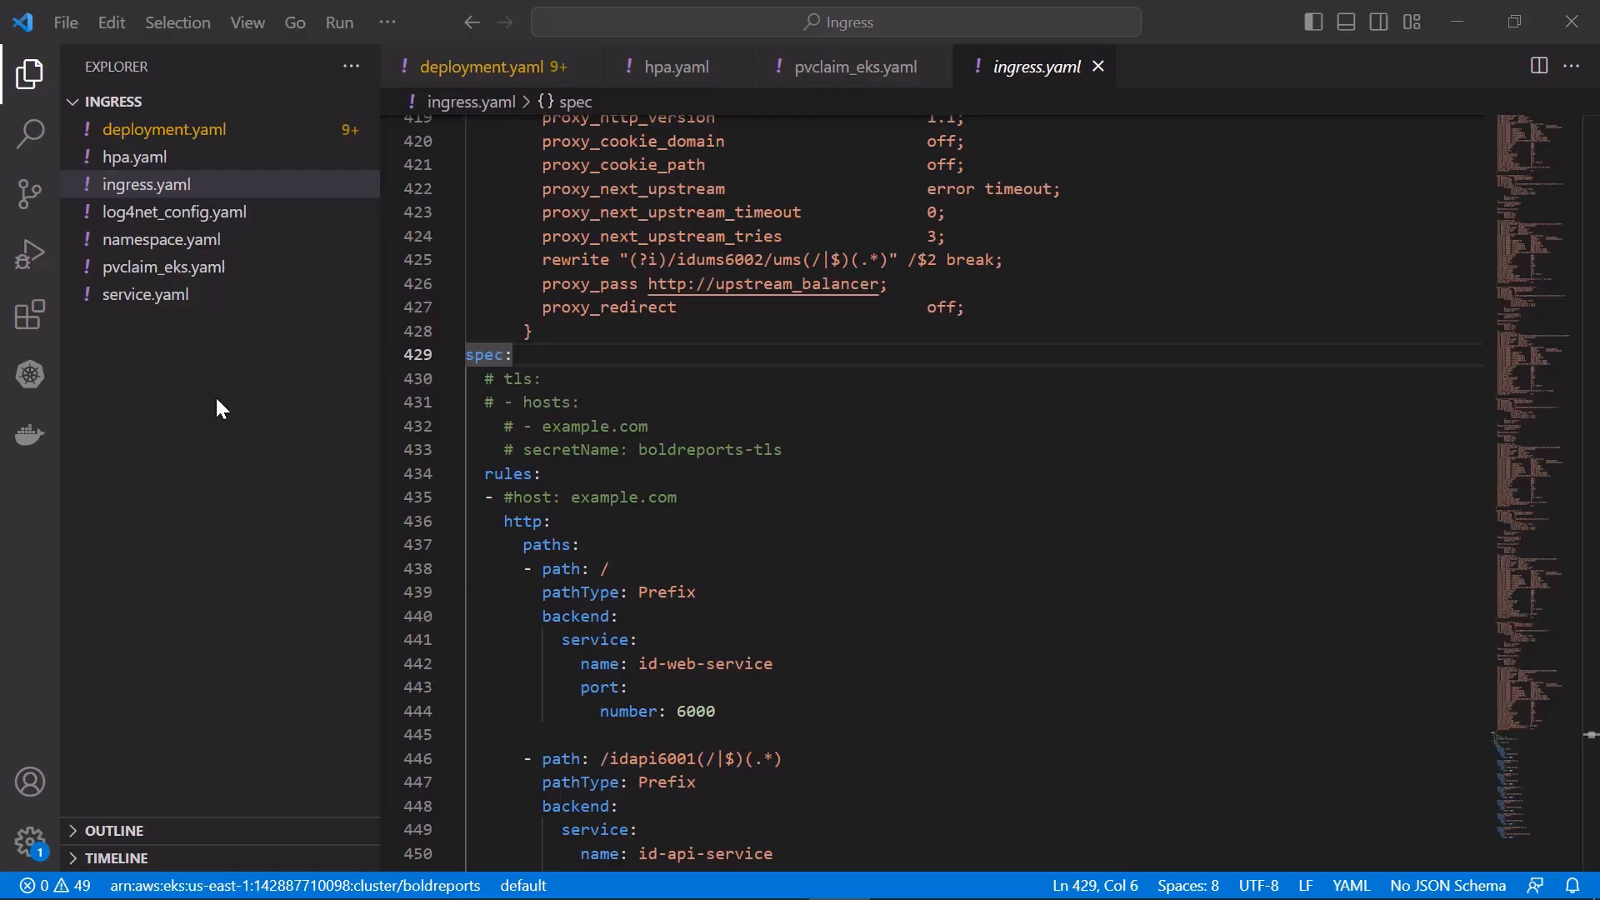
left_click(252, 138)
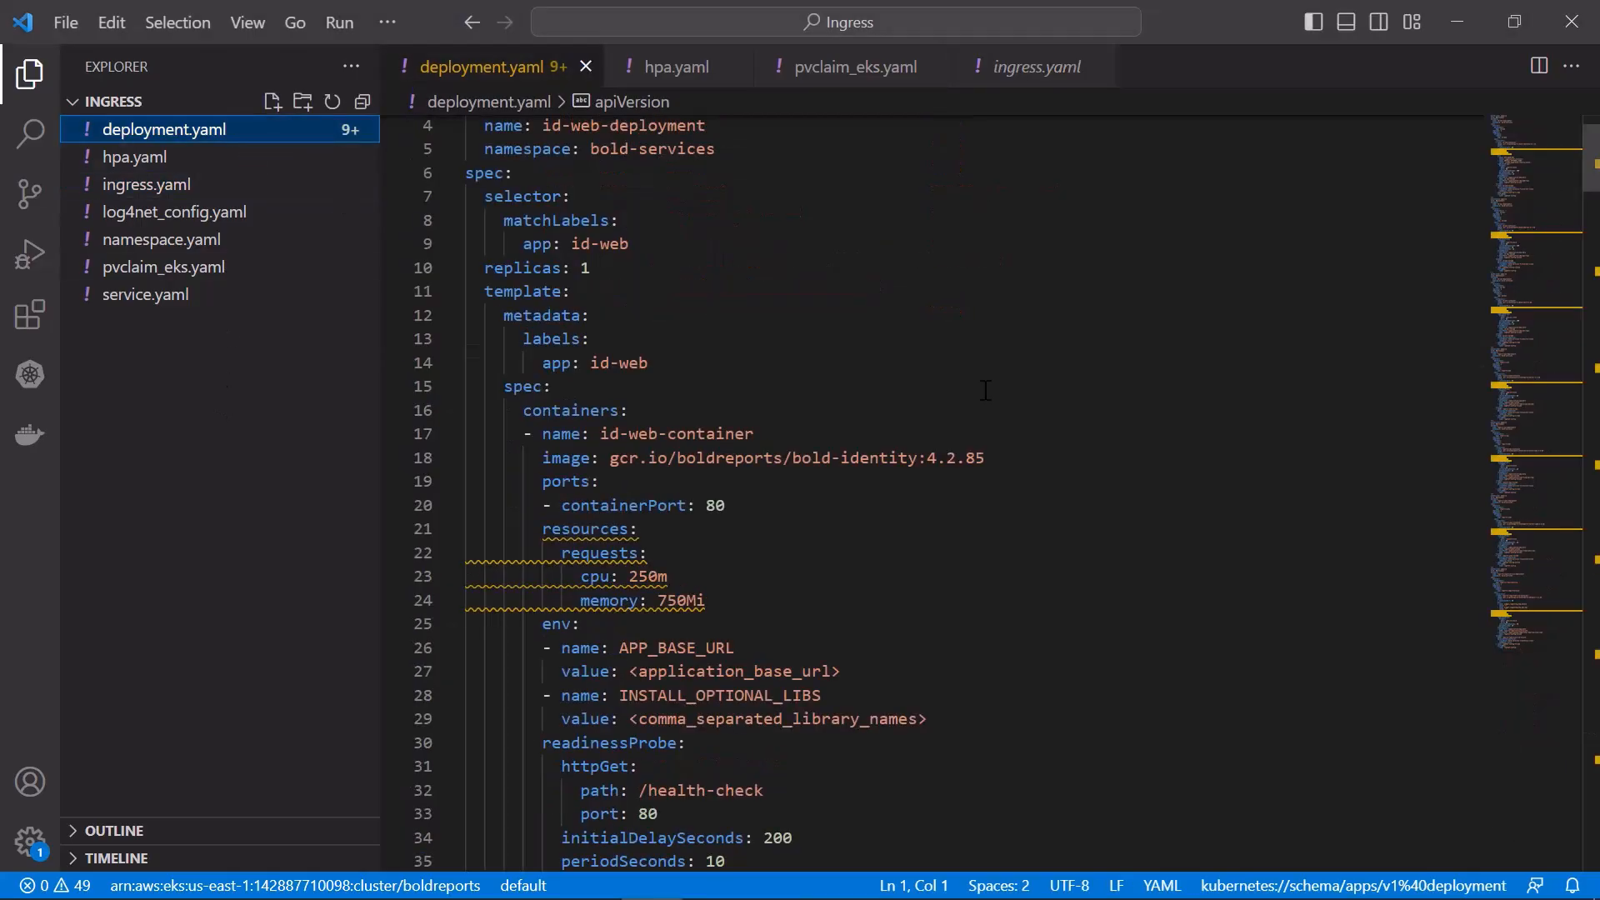
scroll(986, 386, "down", 7)
left_click_drag(841, 164, 631, 165)
type("http://")
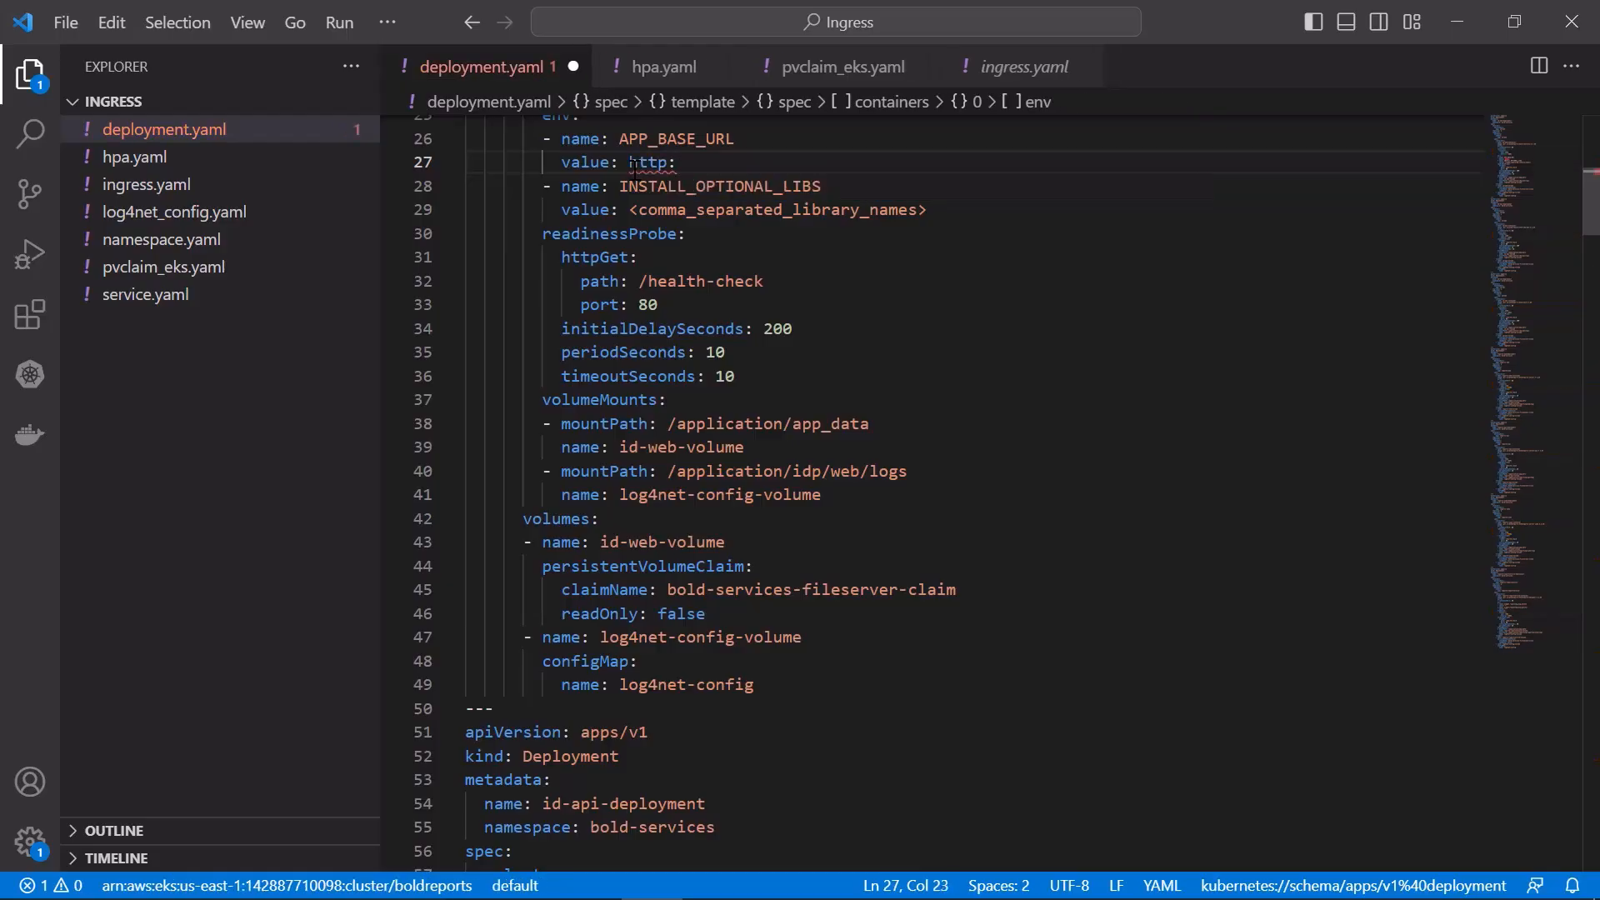
key("ctrl+v")
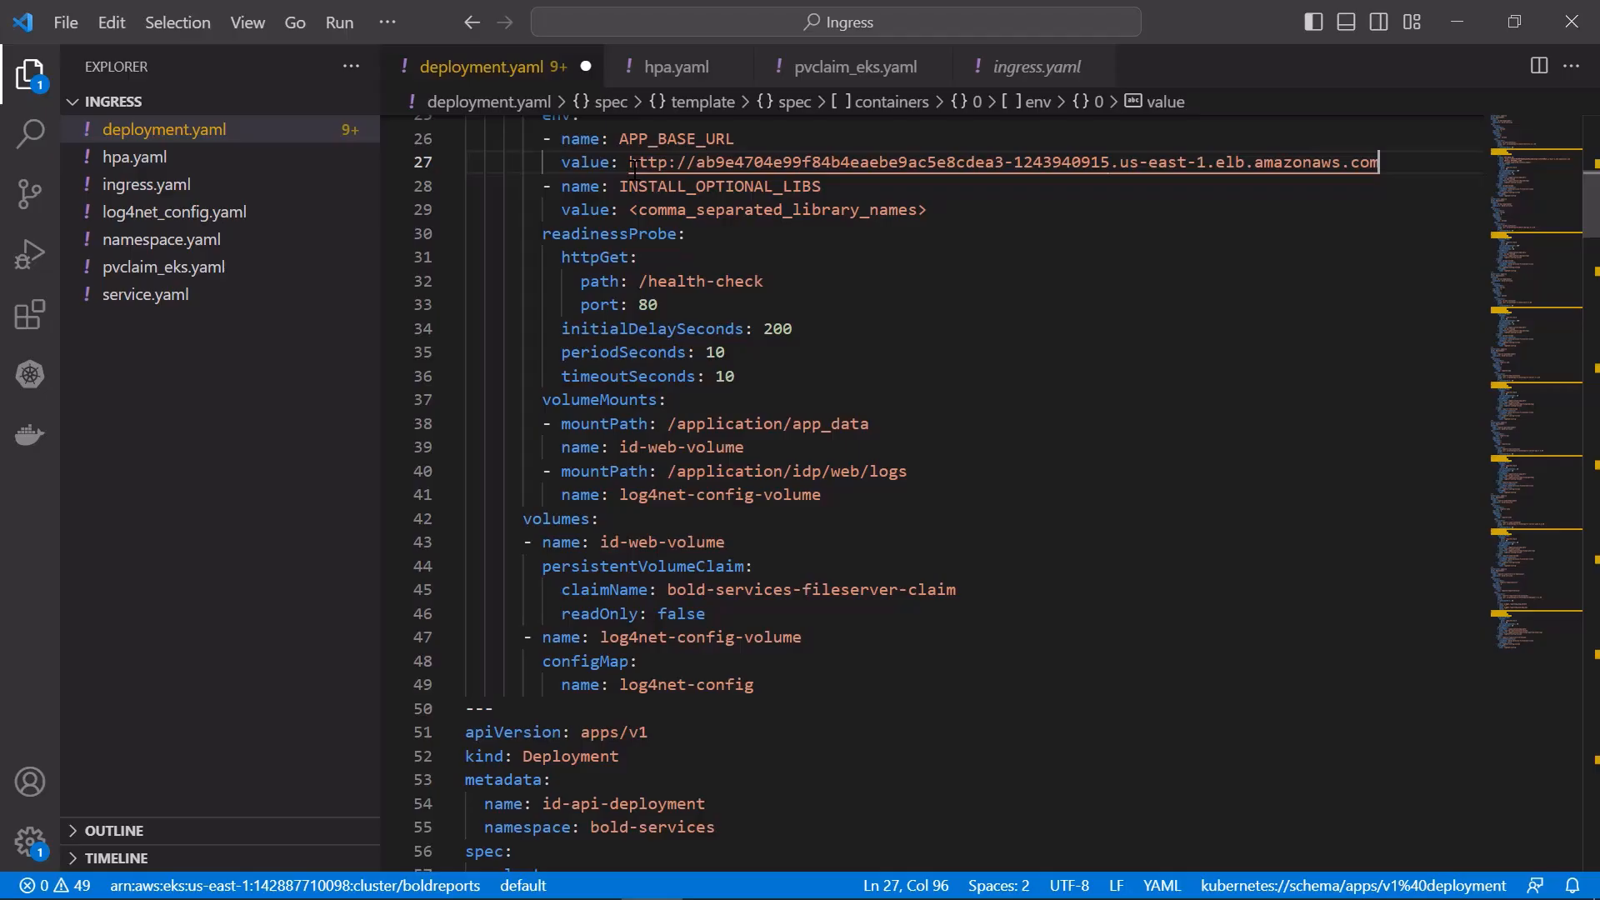
Set the INSTALL_OPTIONAL_LIBS value in deployment.yaml to "mysql,oracle,postgresql,snowflake,googlebigquery"
left_click_drag(927, 210, 629, 209)
type("\"")
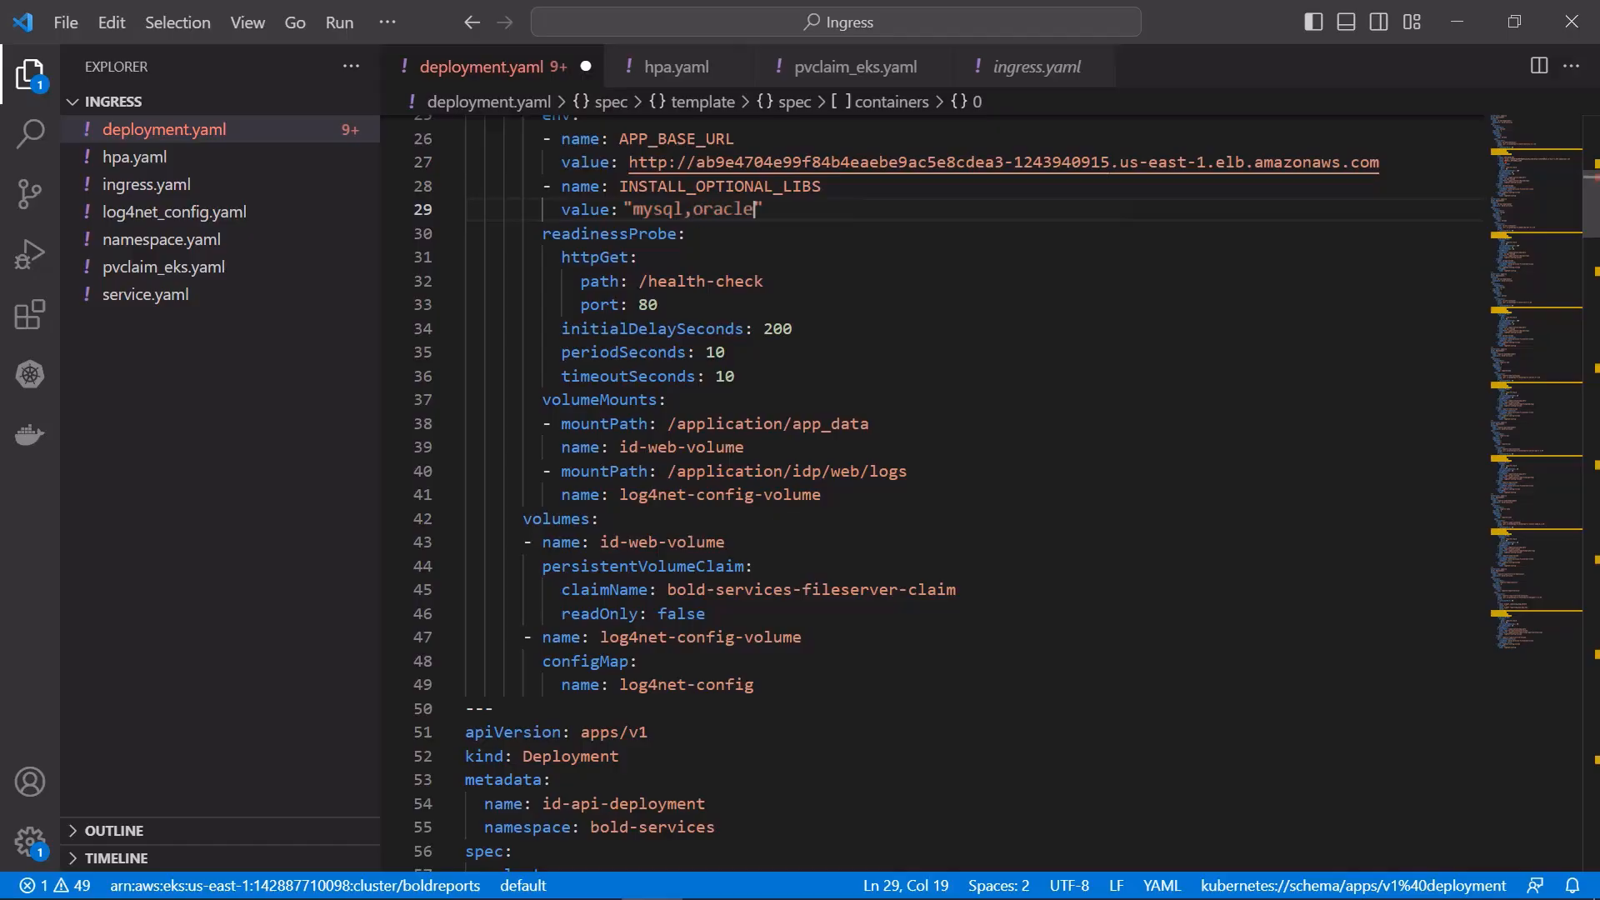
type("mysql,oracle,postgresql,snowflake,googlebigq")
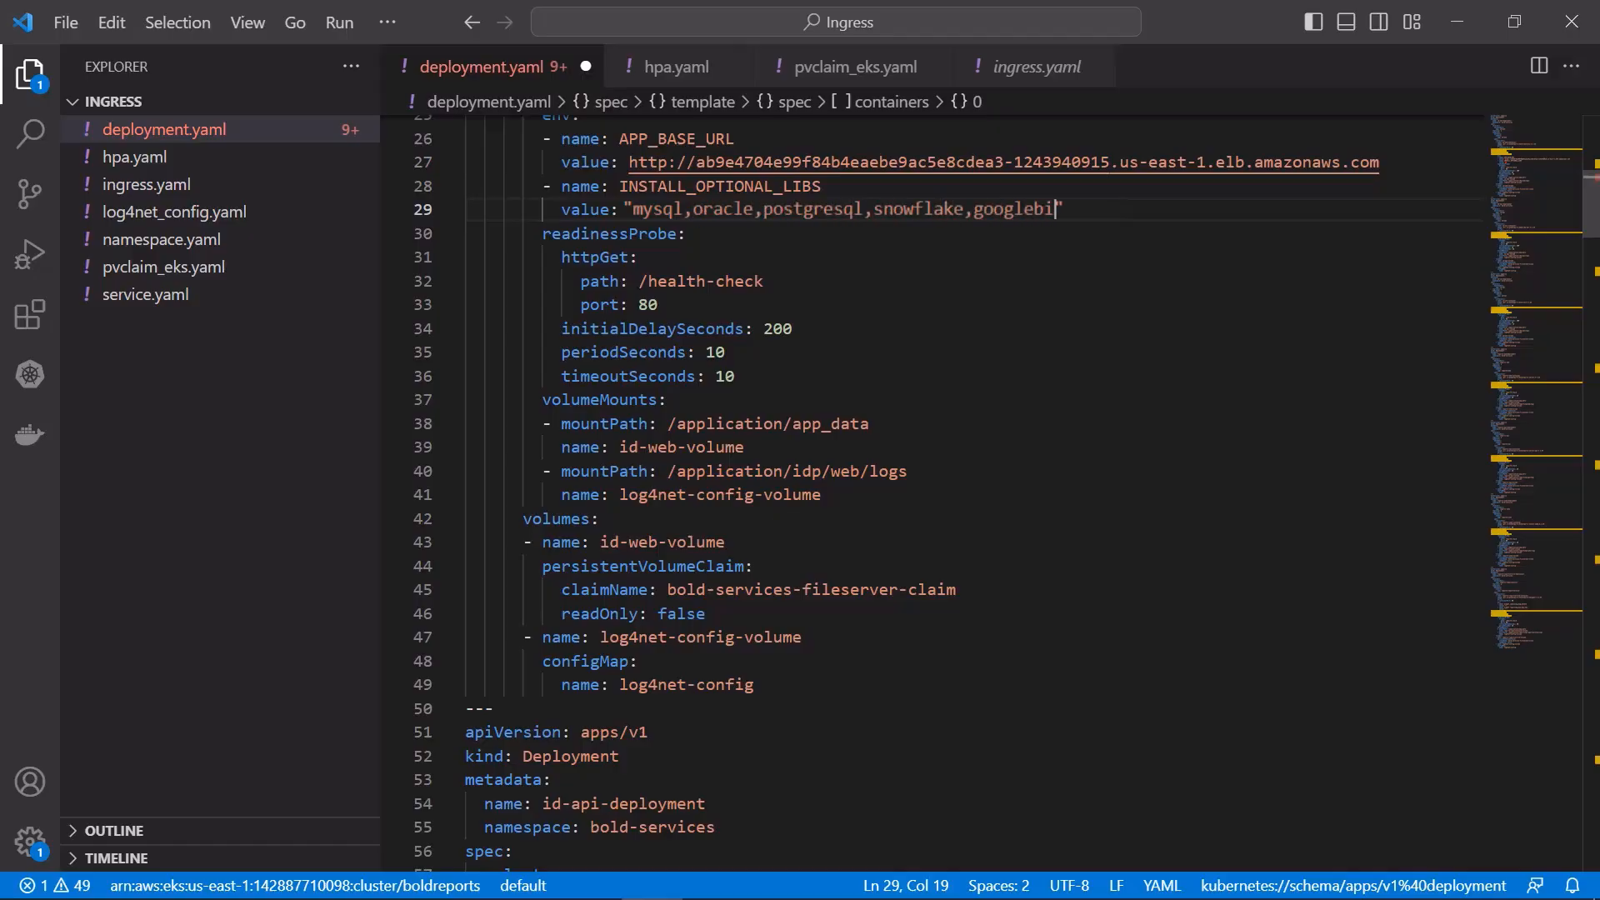
type("uery")
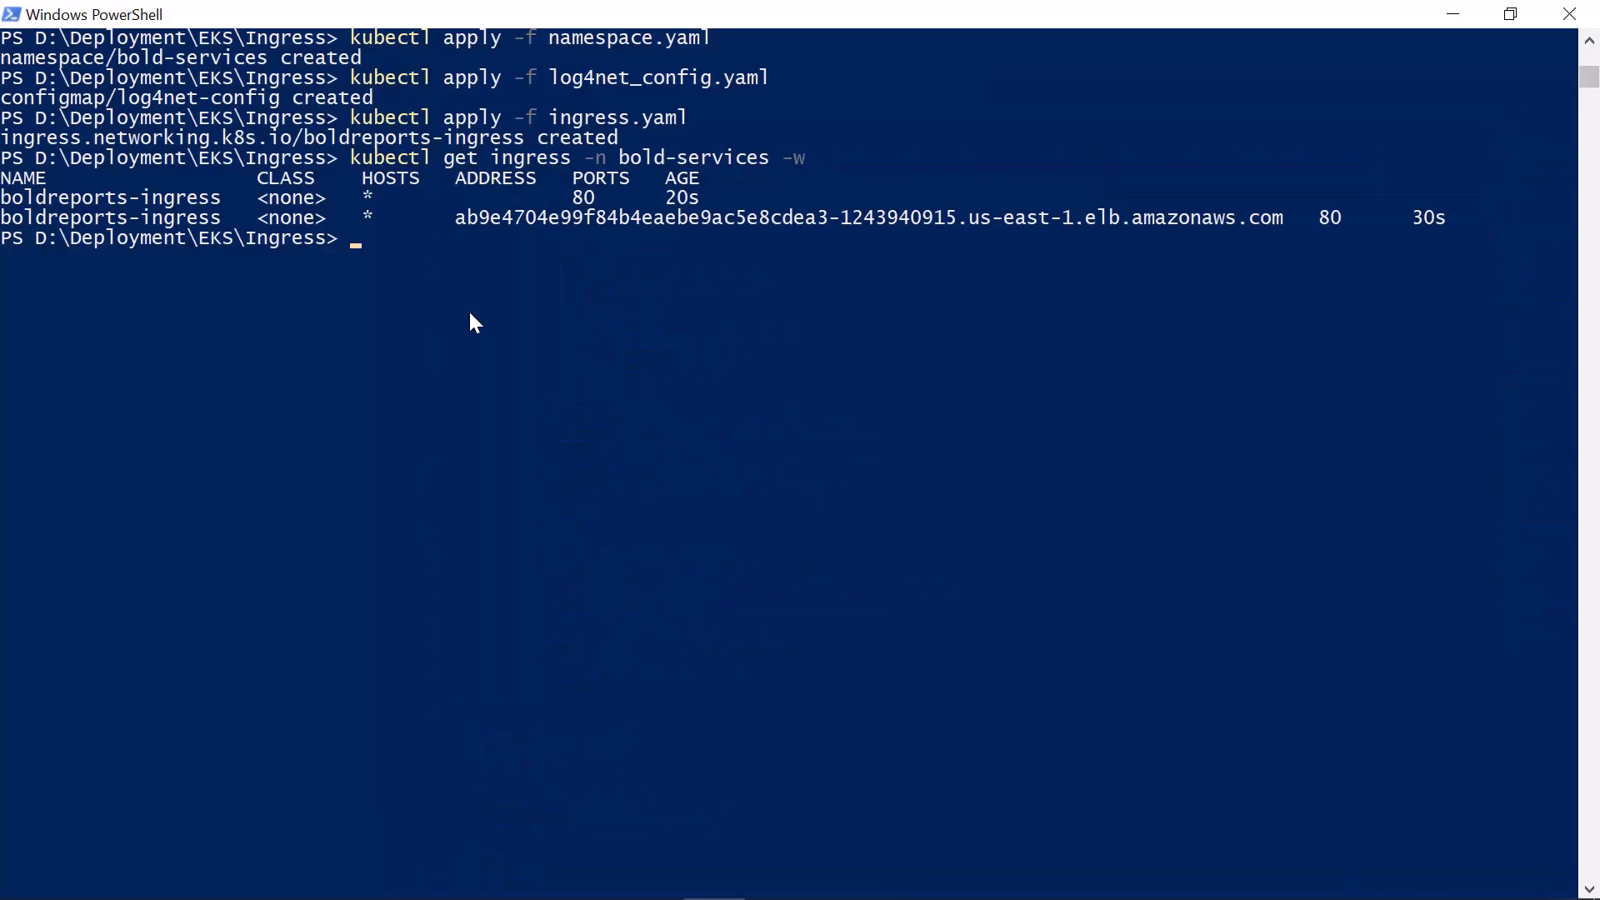
In PowerShell, apply pvclaim_eks.yaml and deployment.yaml to the cluster with kubectl
type("kubectl apply -f pvclaim_eks.yaml")
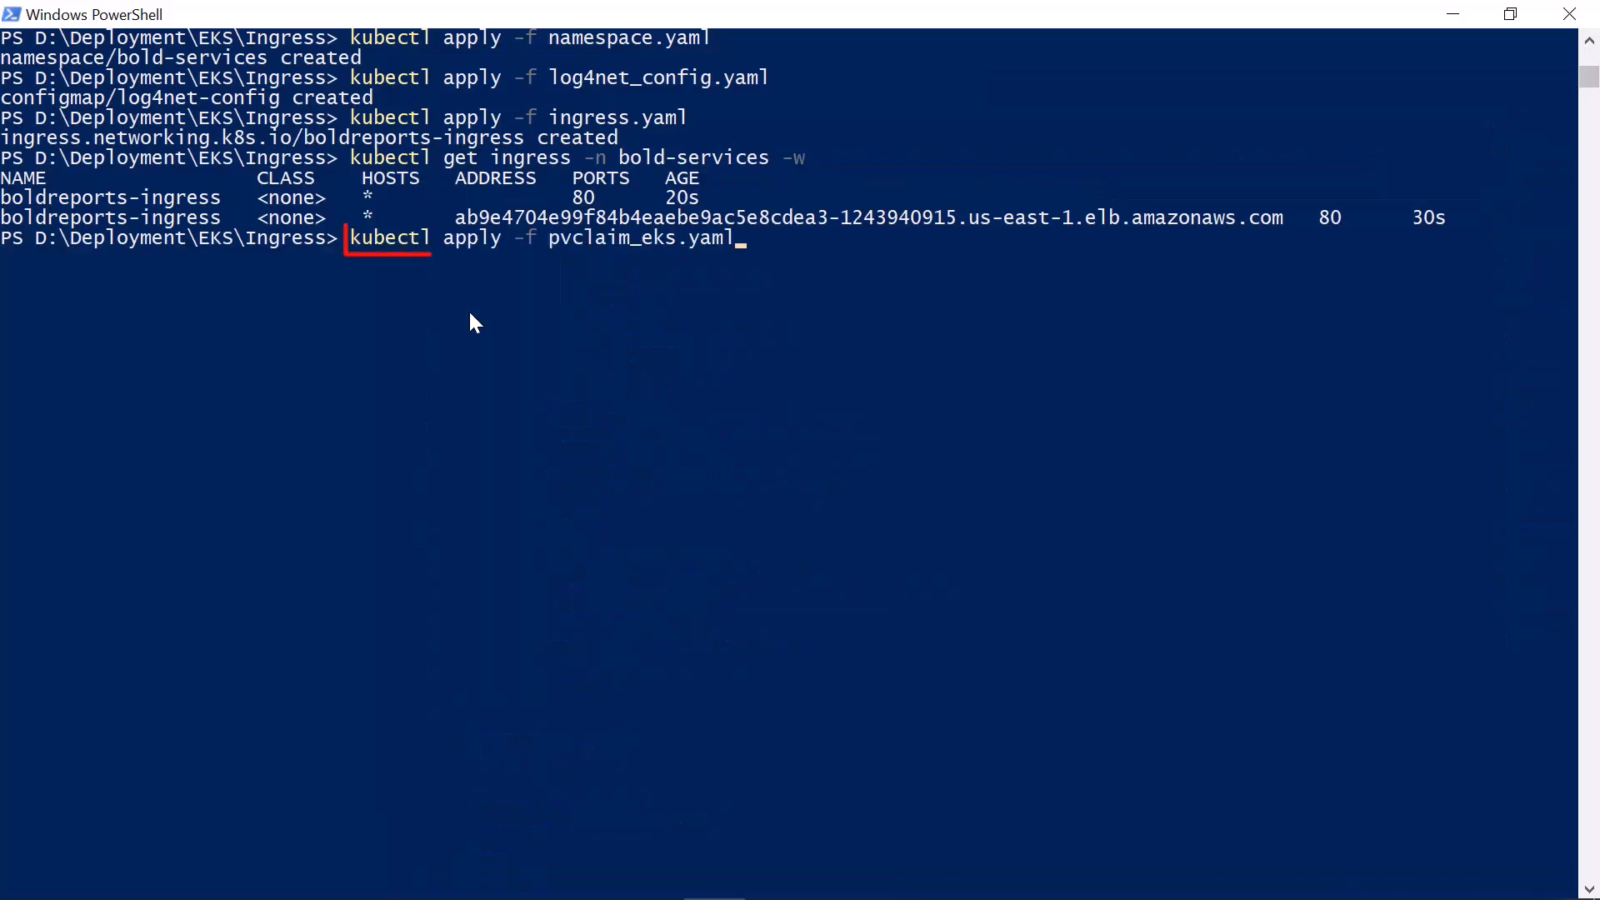
key("Return")
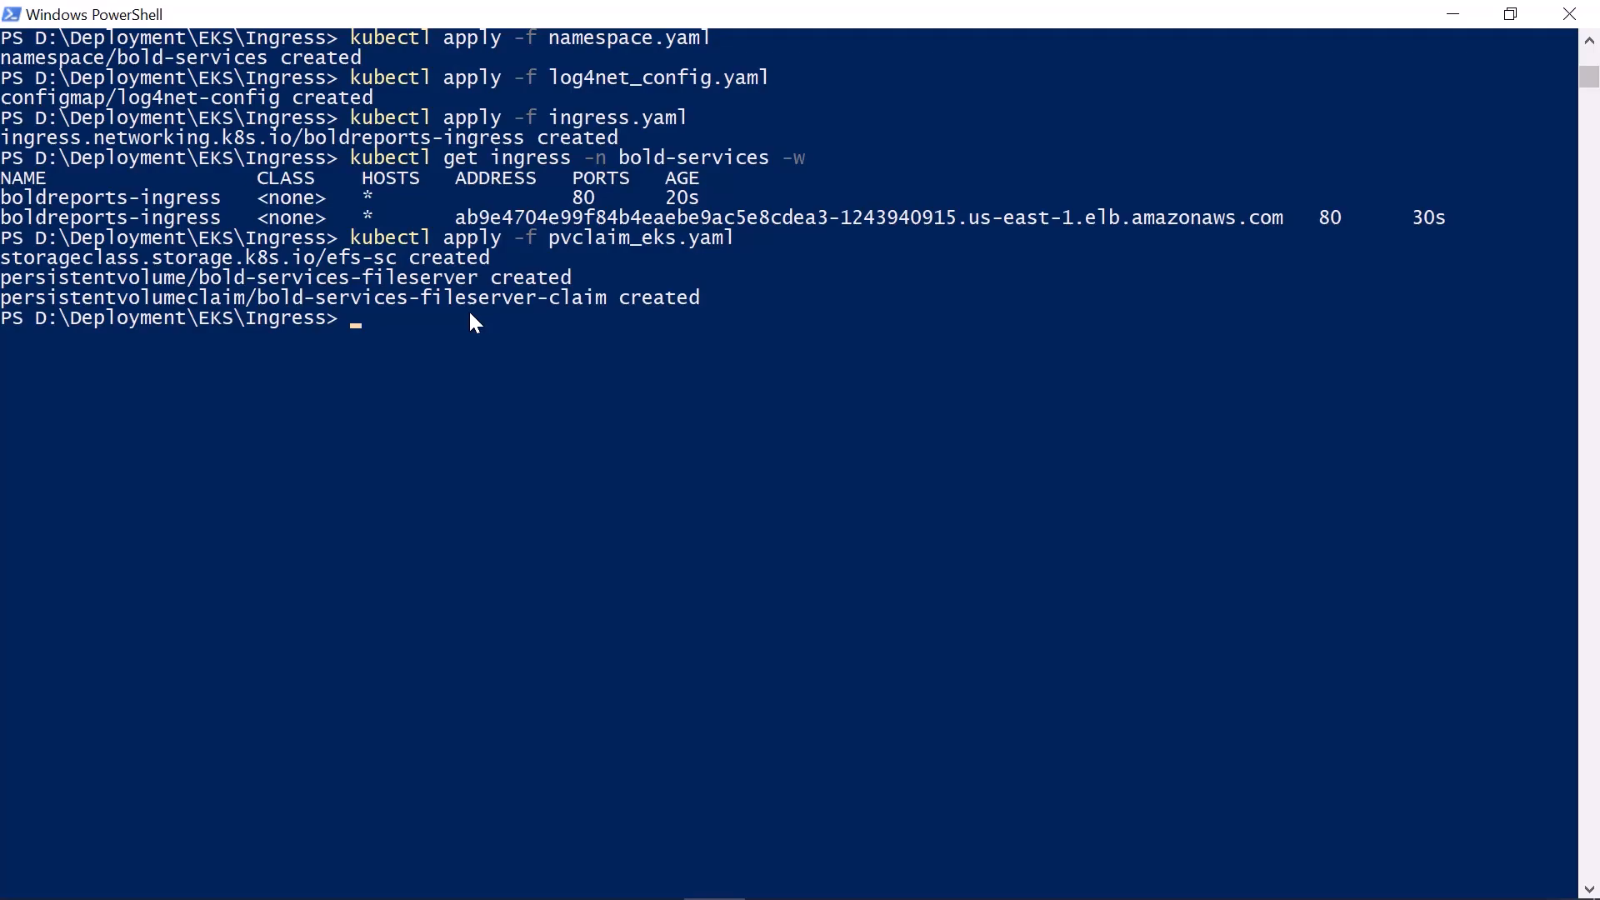
type("kubectl apply -f deployment.yaml")
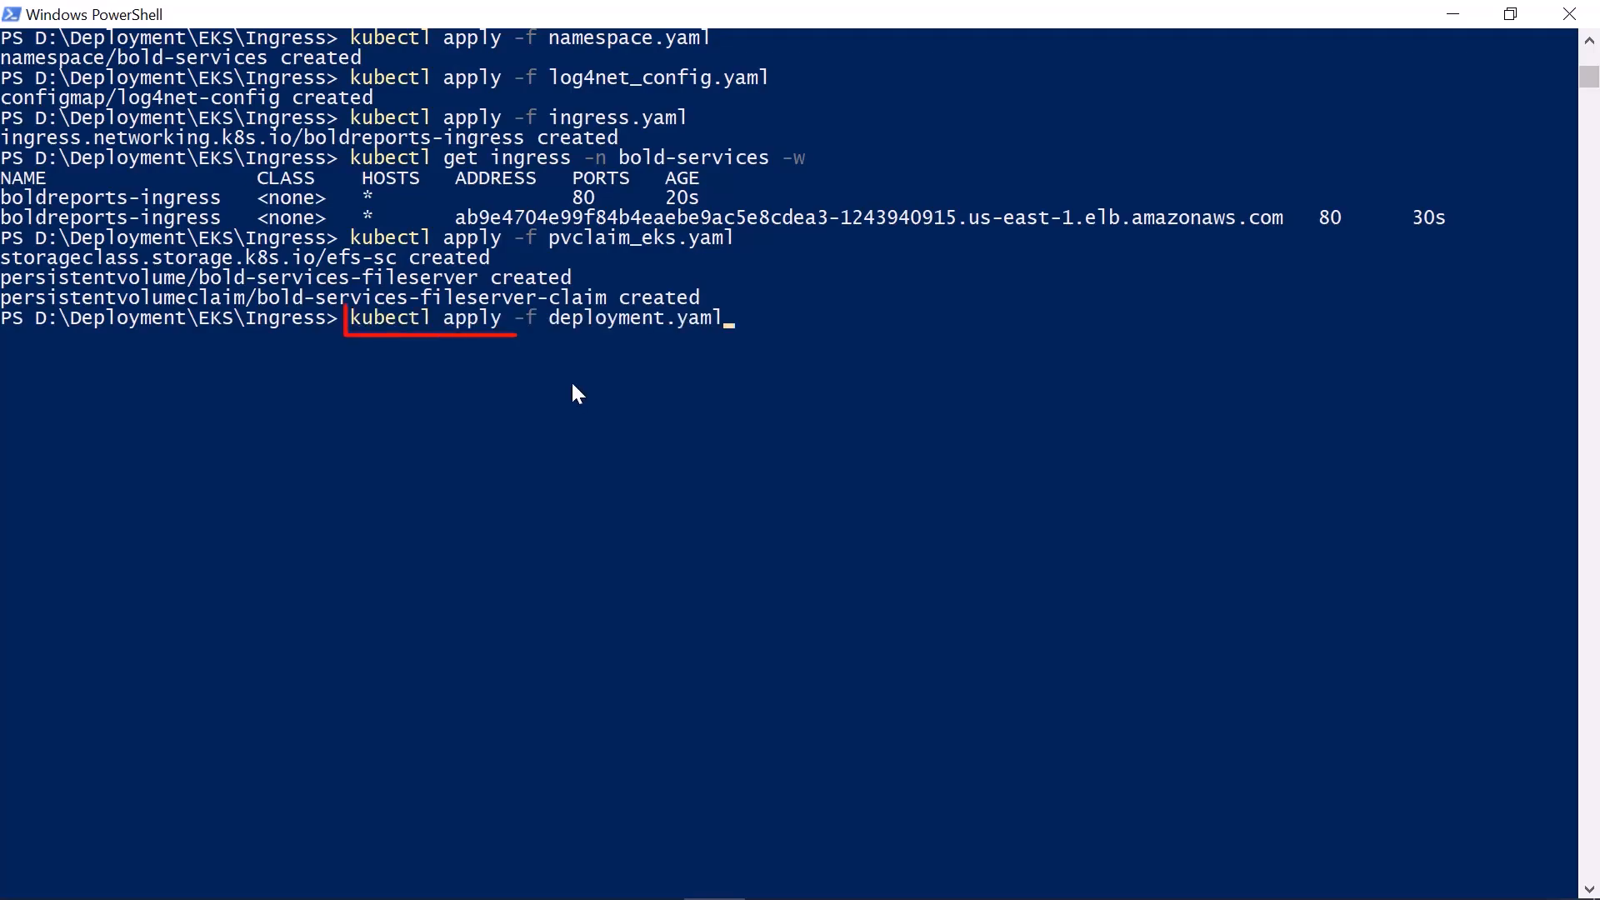
key("Return")
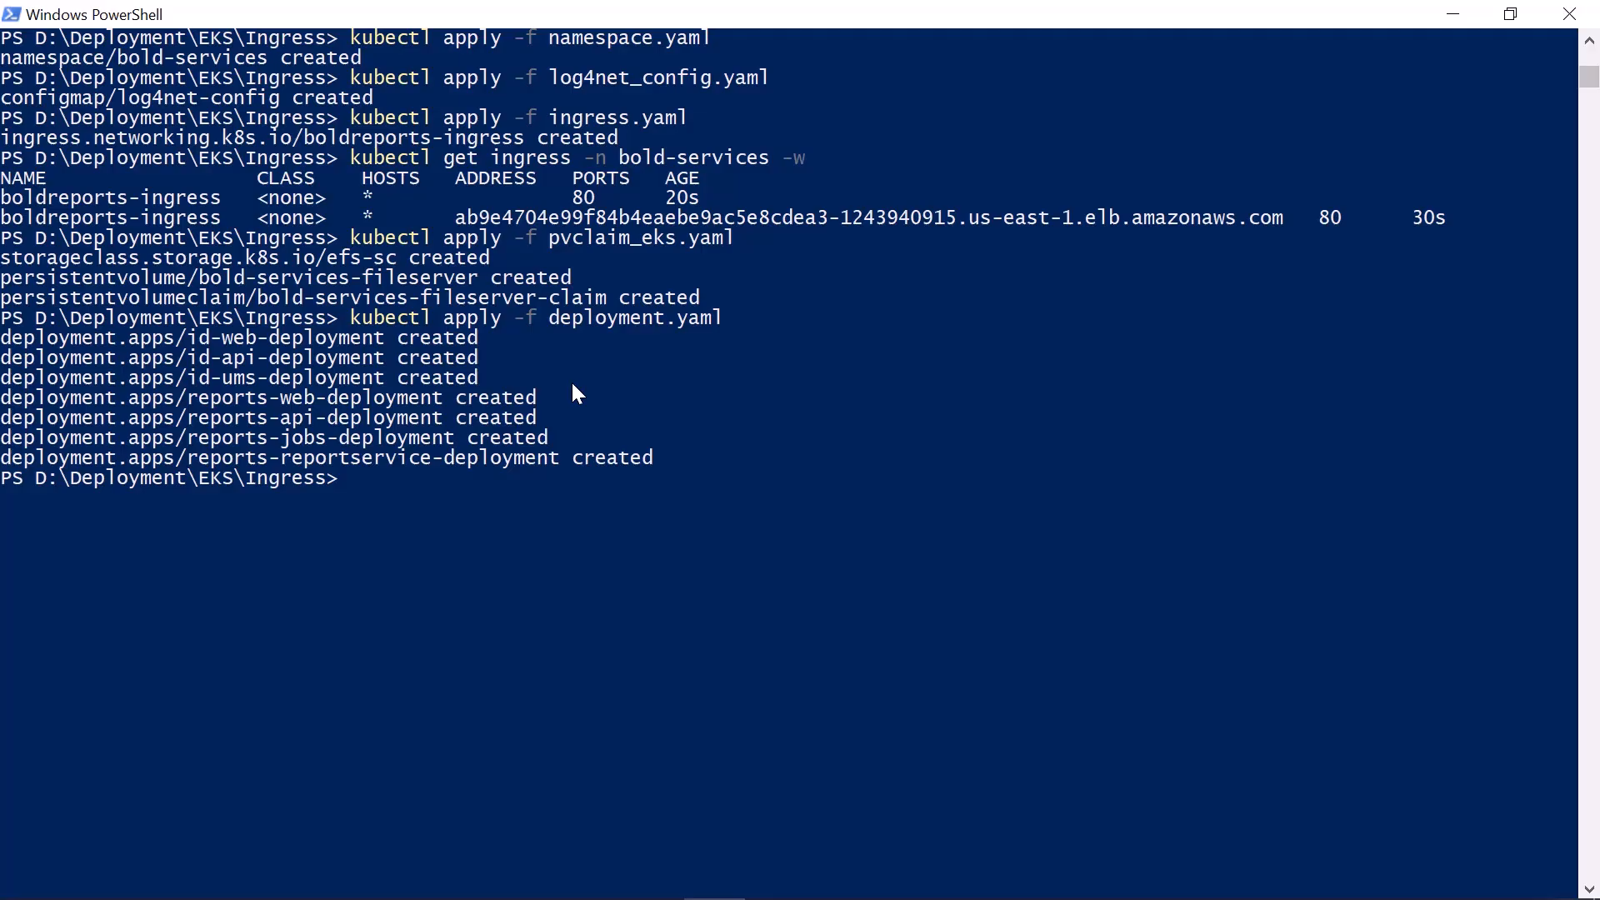
Apply hpa.yaml and service.yaml to the cluster with kubectl
scroll(572, 380, "down", 3)
type("kubectl apply -f hpa.yaml")
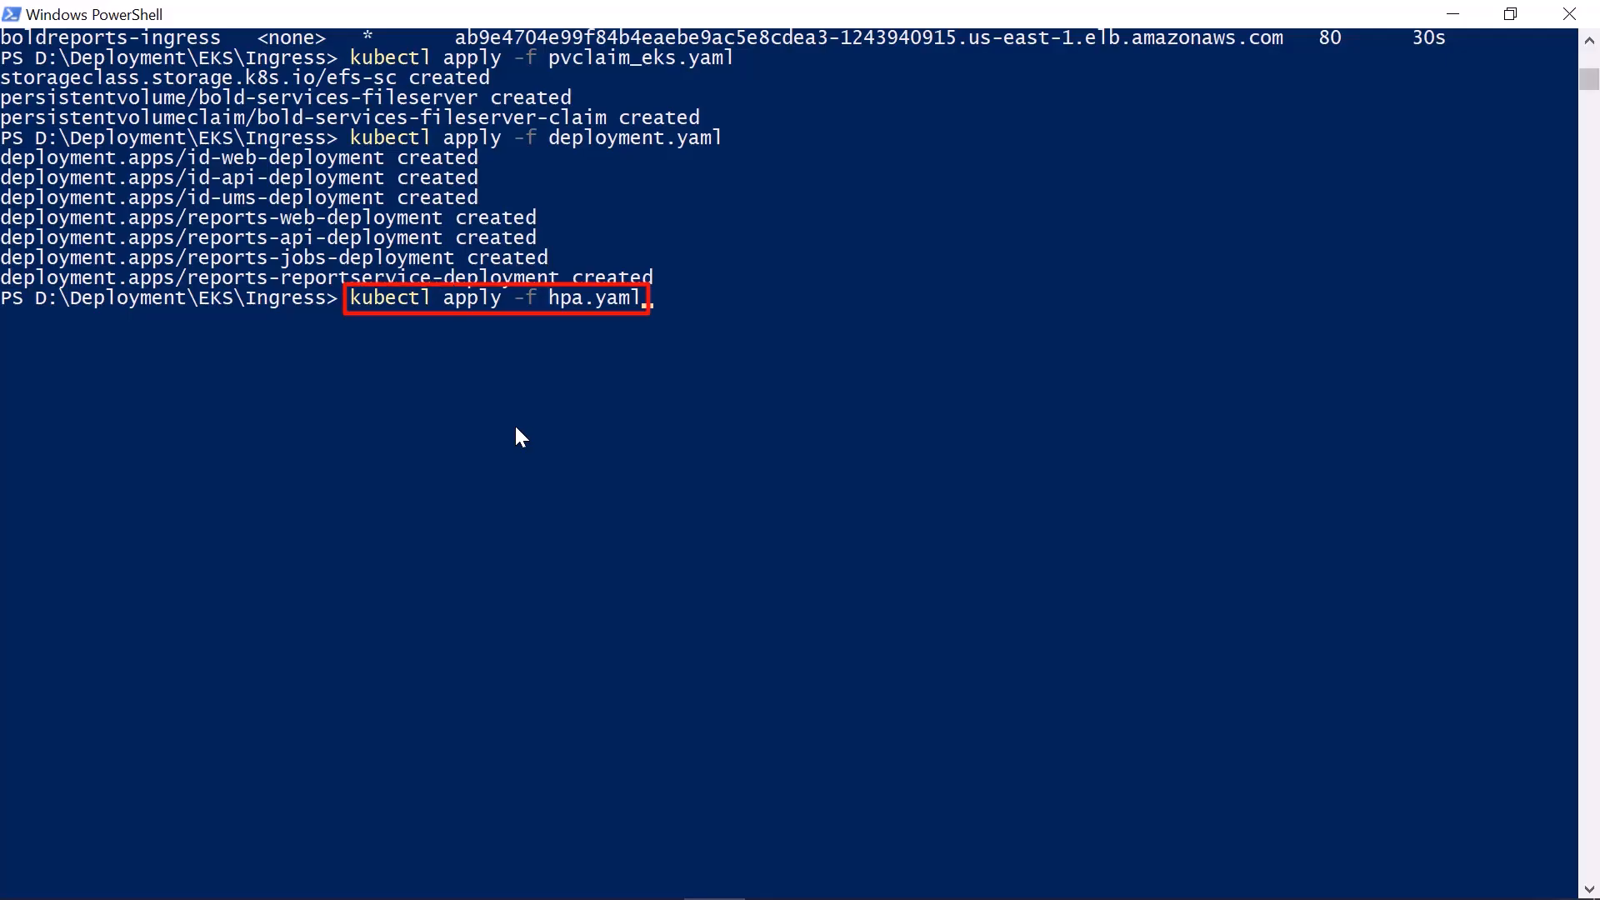
key("Return")
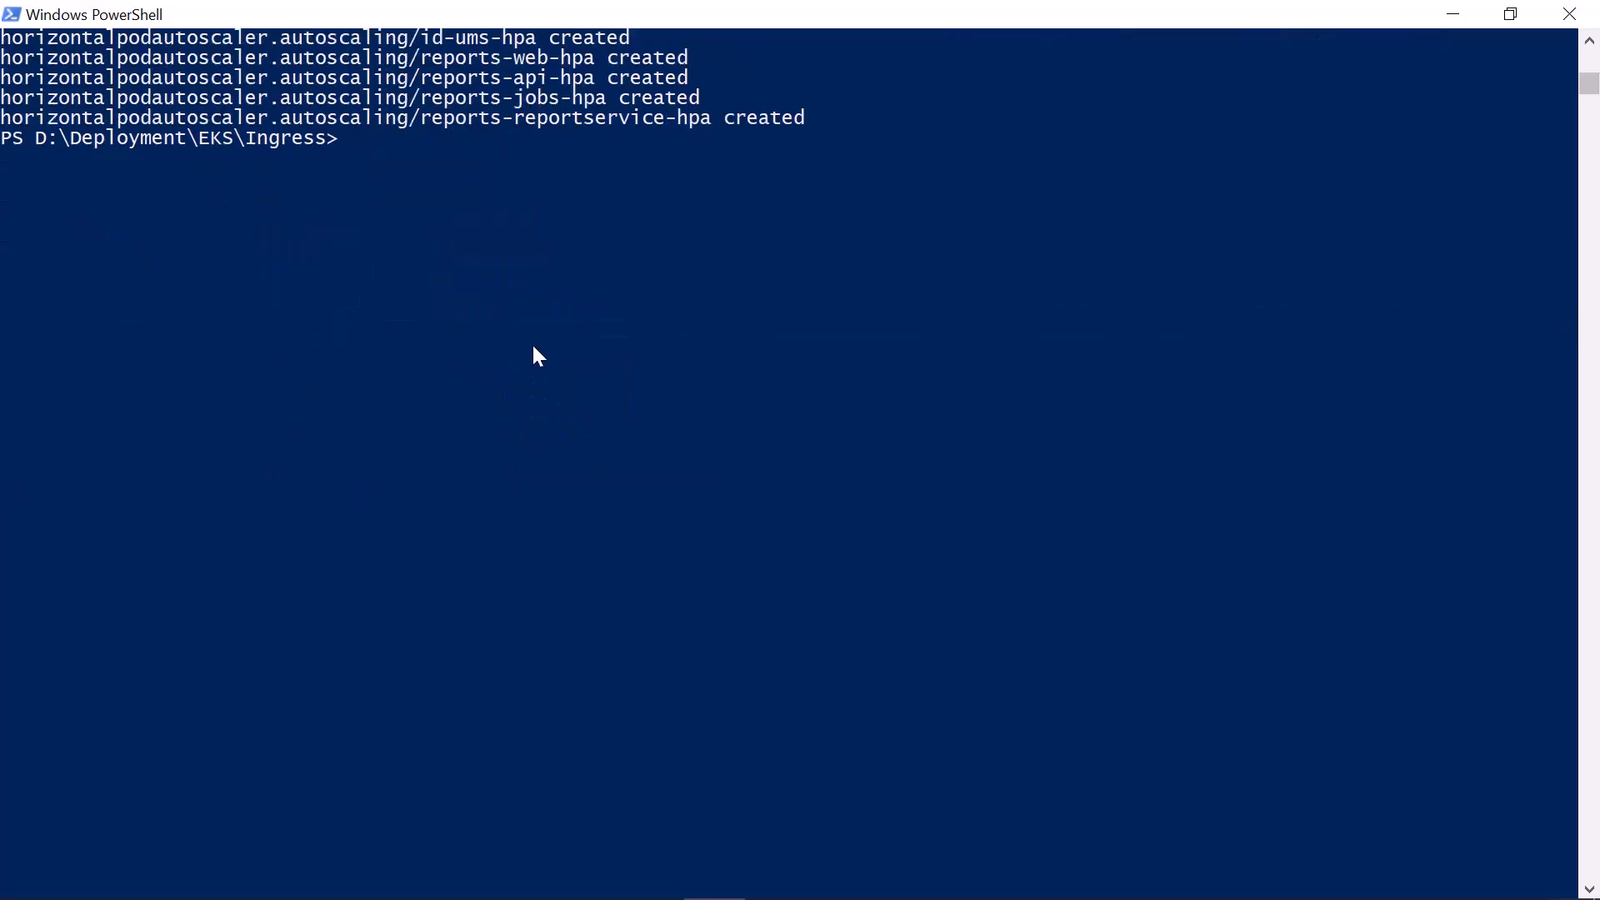
key("ctrl+v")
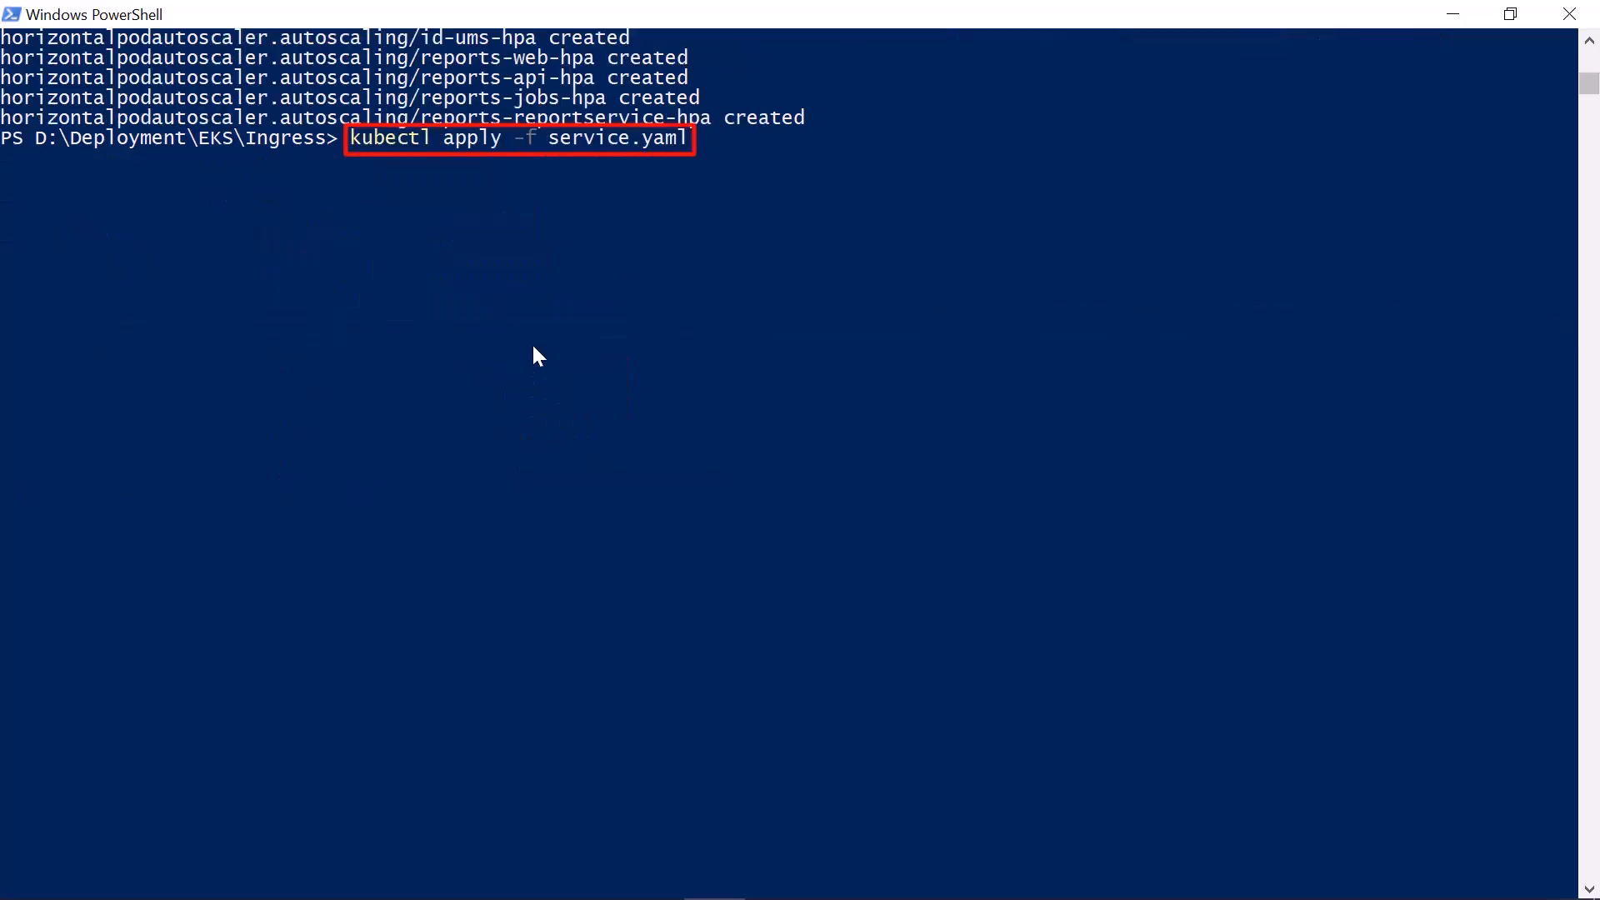
key("Return")
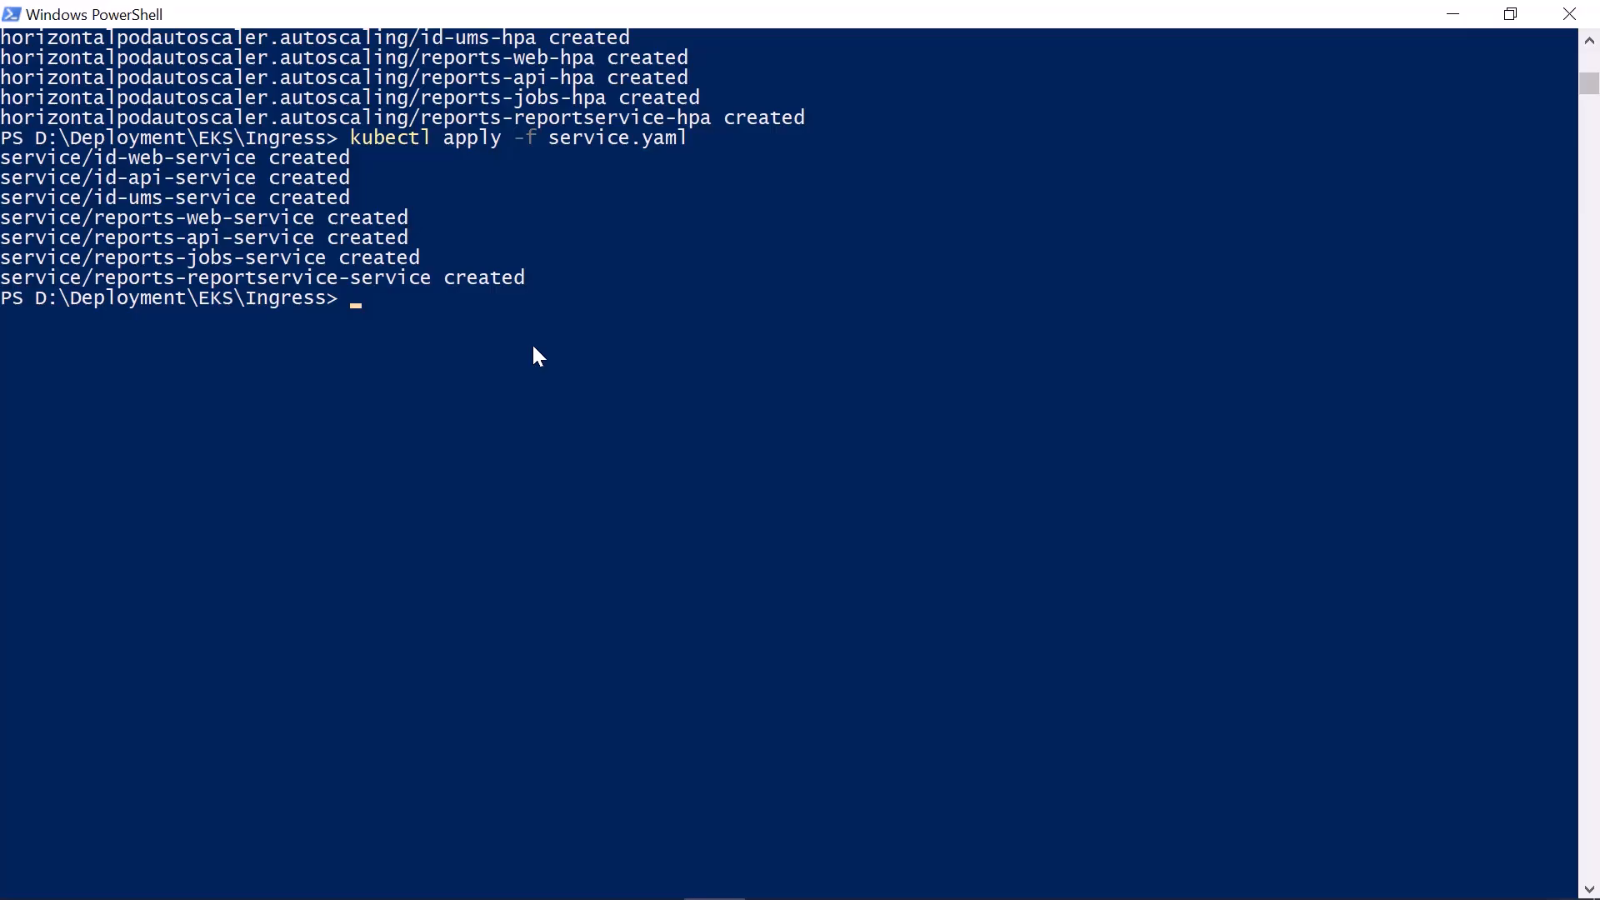
Watch the status of the pods in the bold-services namespace with kubectl get pods -n bold-services -w
type("kubectl get pods -n bold-services -w")
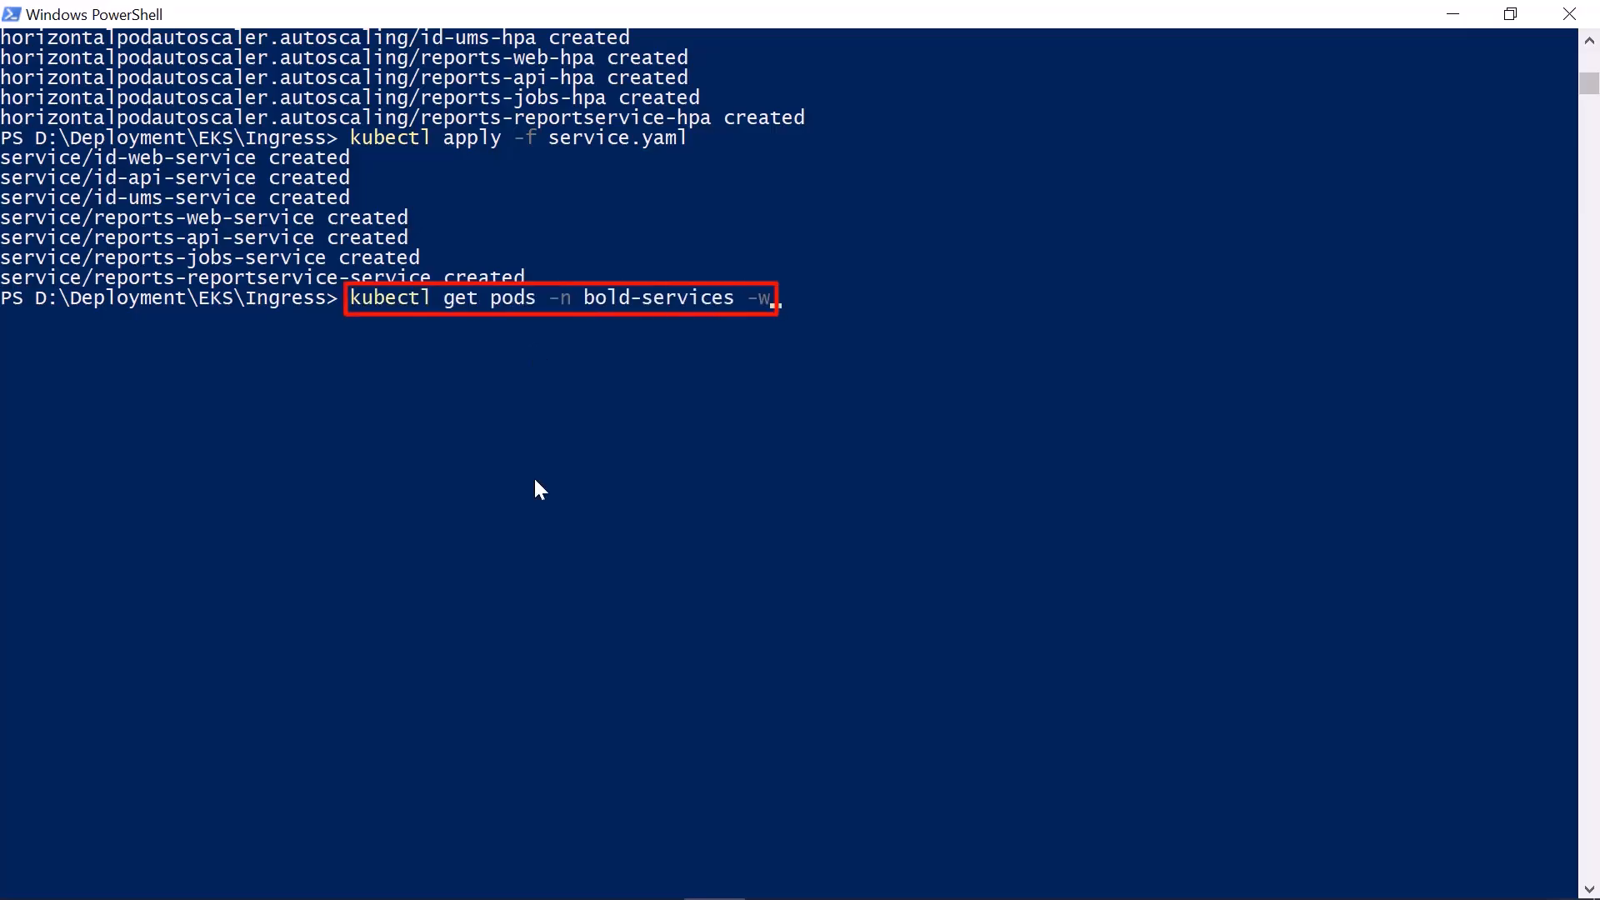
key("Return")
key("ctrl+c")
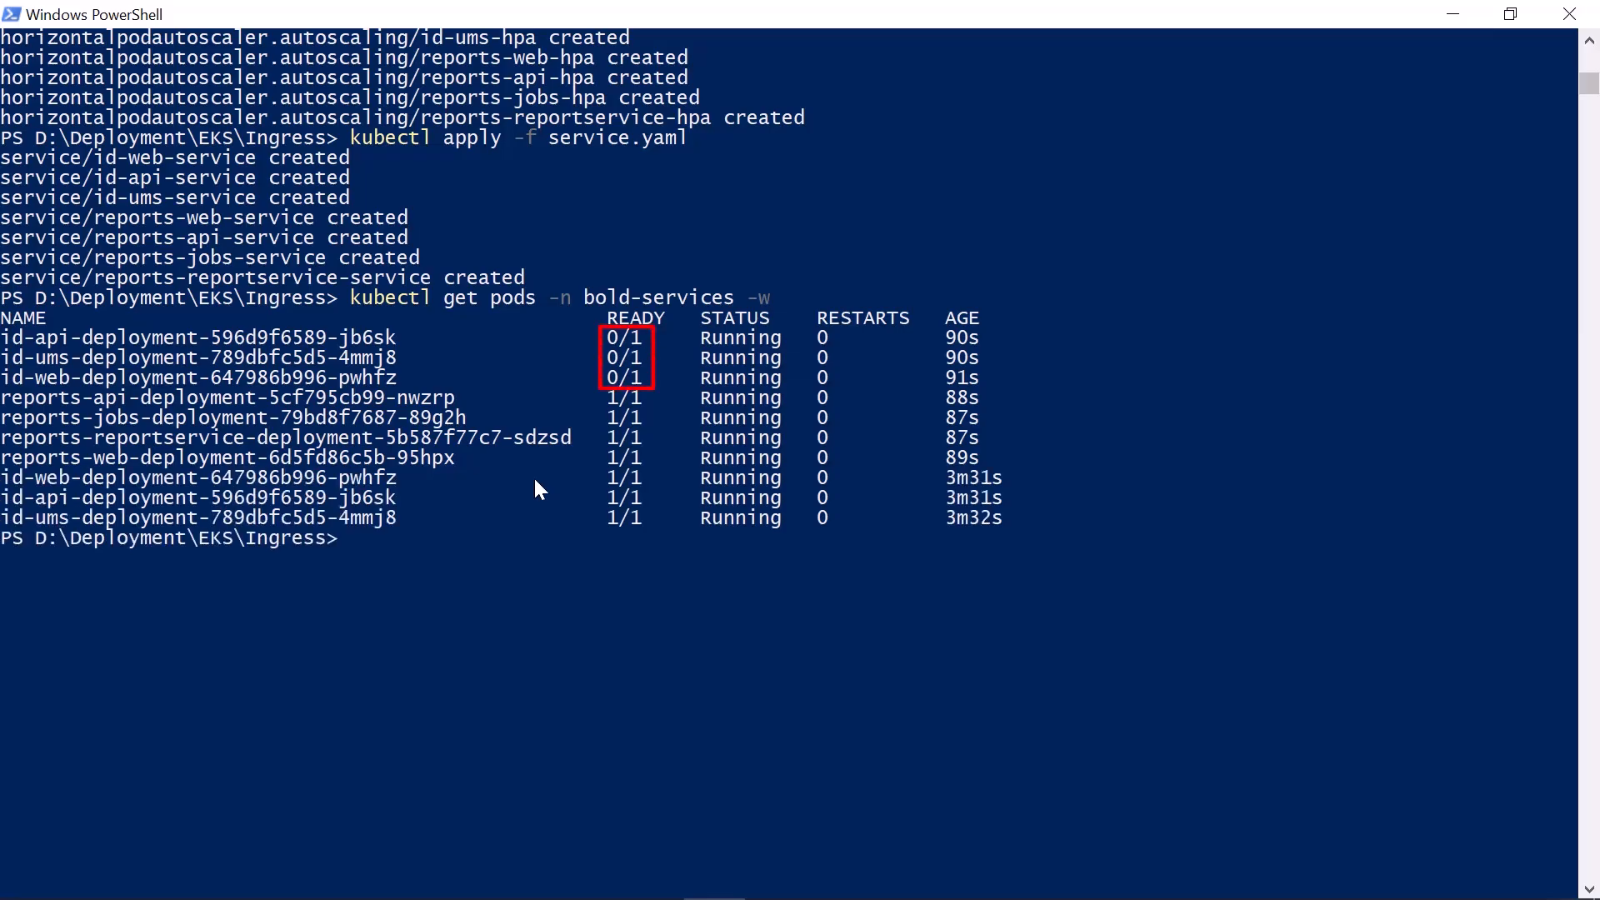
key("Up")
key("Return")
key("ctrl+c")
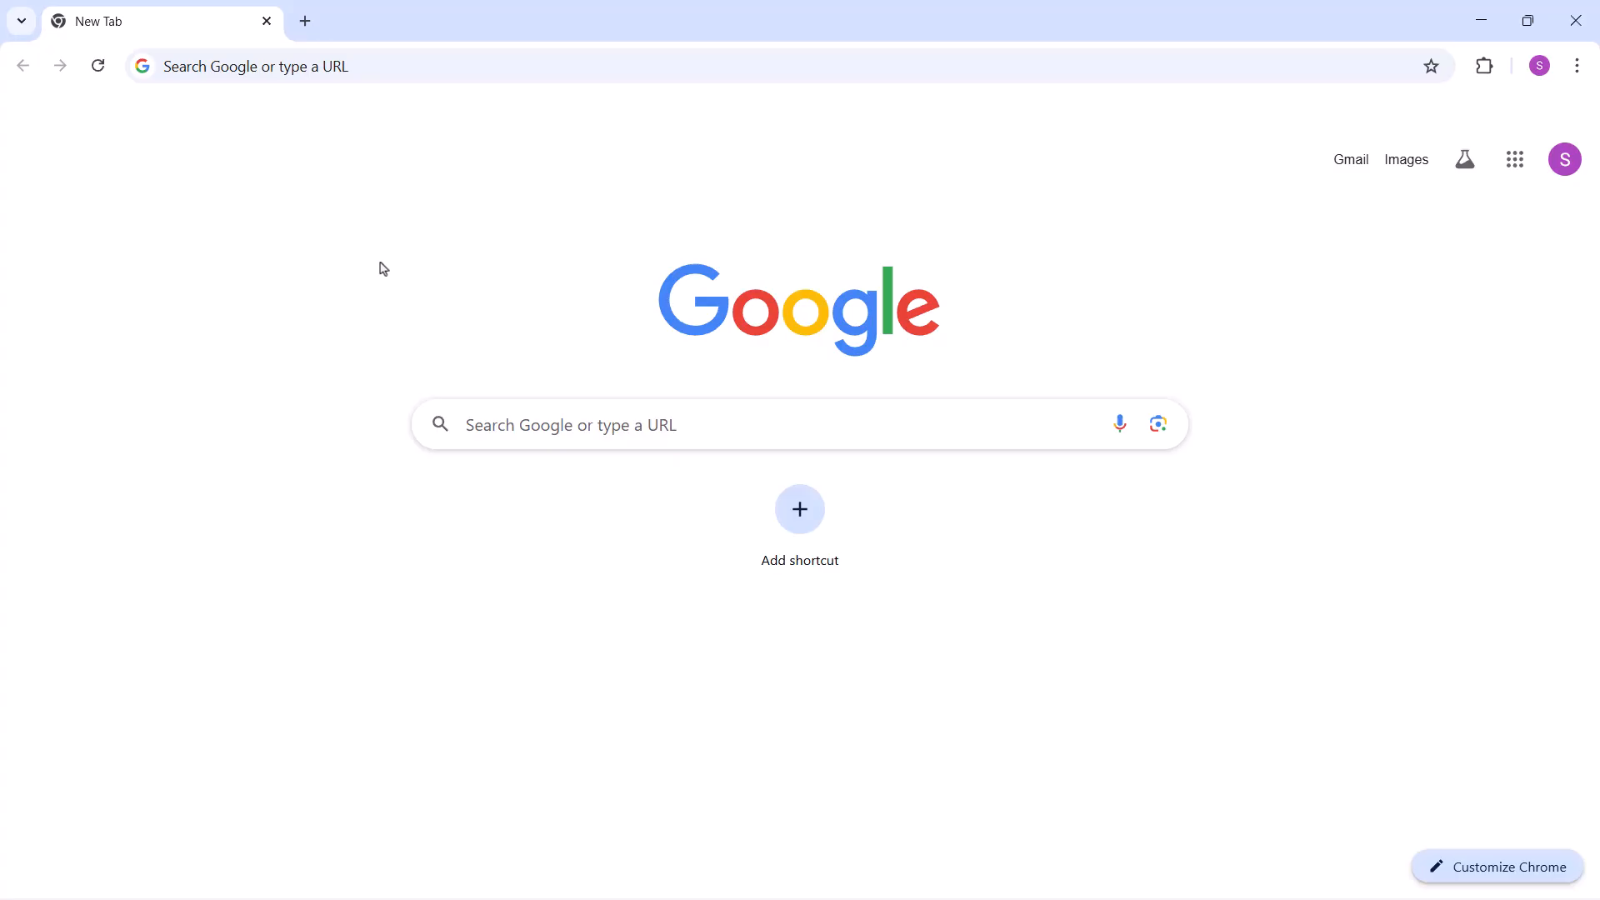
In Chrome, open the copied ingress address and enter the administrator's first name, last name, username and email address
key("ctrl+v")
key("Return")
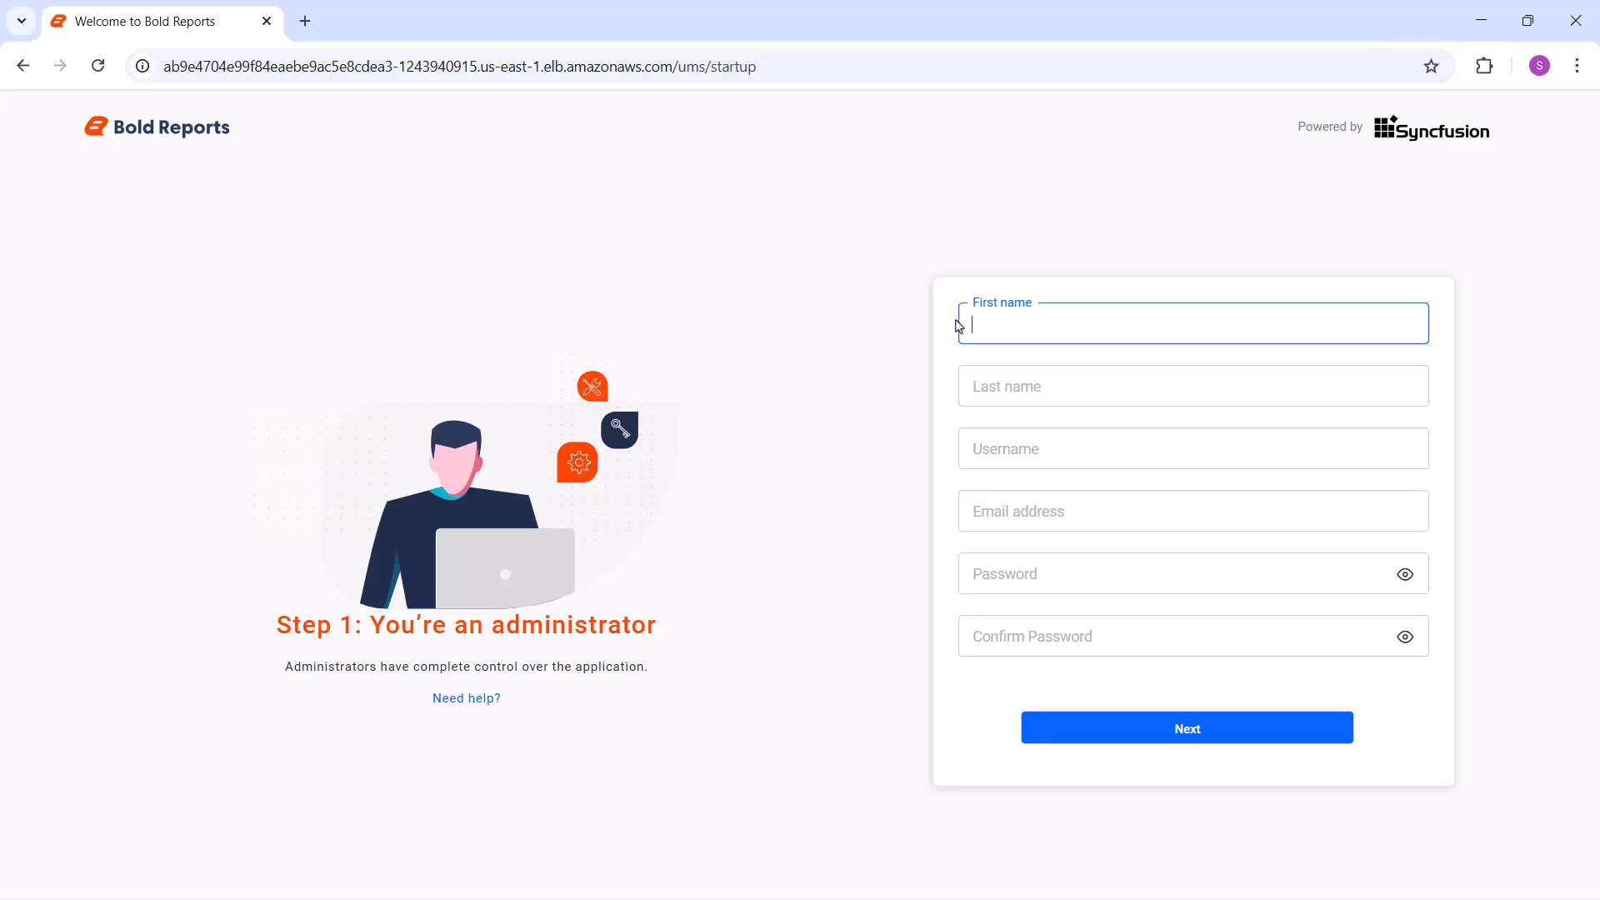
type("Selvabharathi")
left_click(967, 383)
type("S")
left_click(973, 449)
key("ctrl+v")
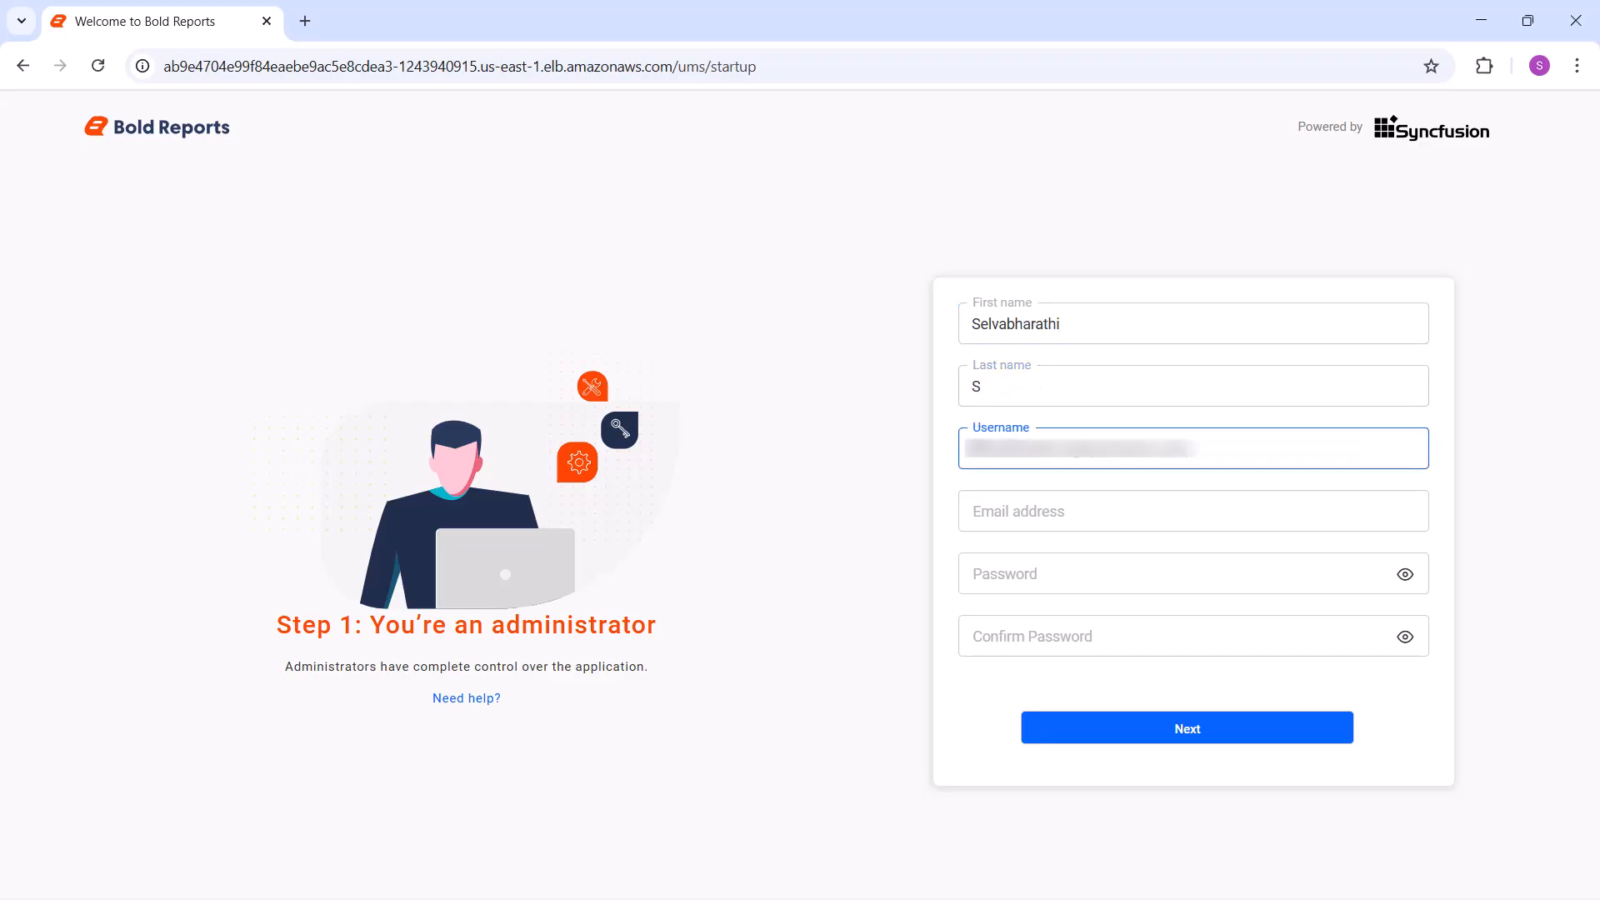
left_click(978, 502)
key("ctrl+v")
Enter and confirm the administrator account password, and submit the administrator details
left_click(974, 569)
type("••••••••••")
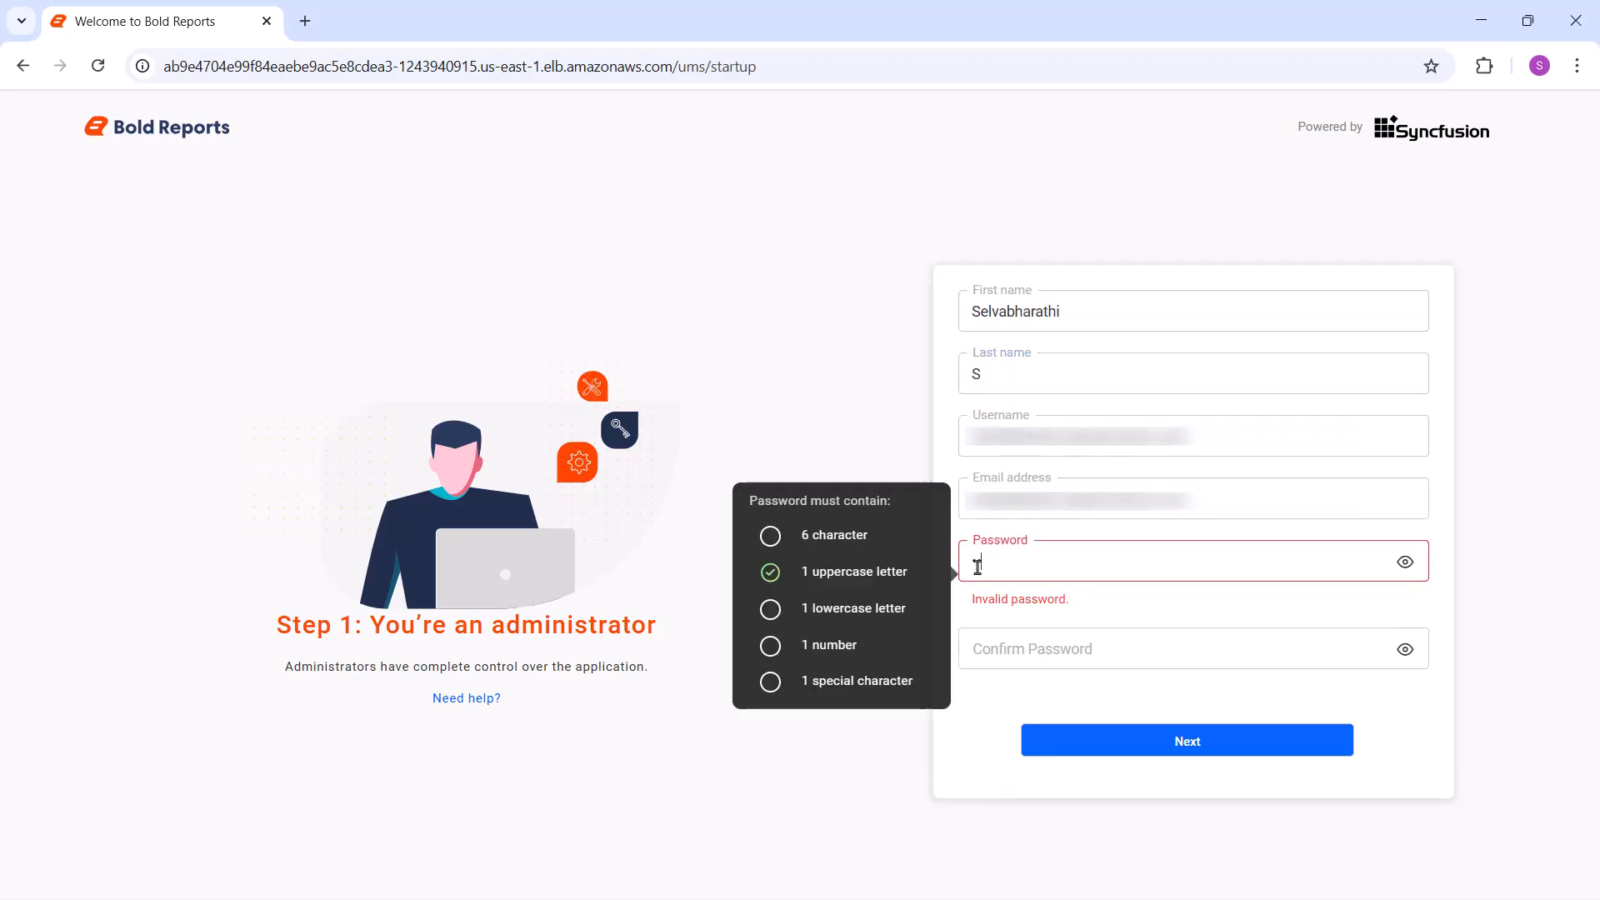
left_click(978, 630)
type("••••••••••")
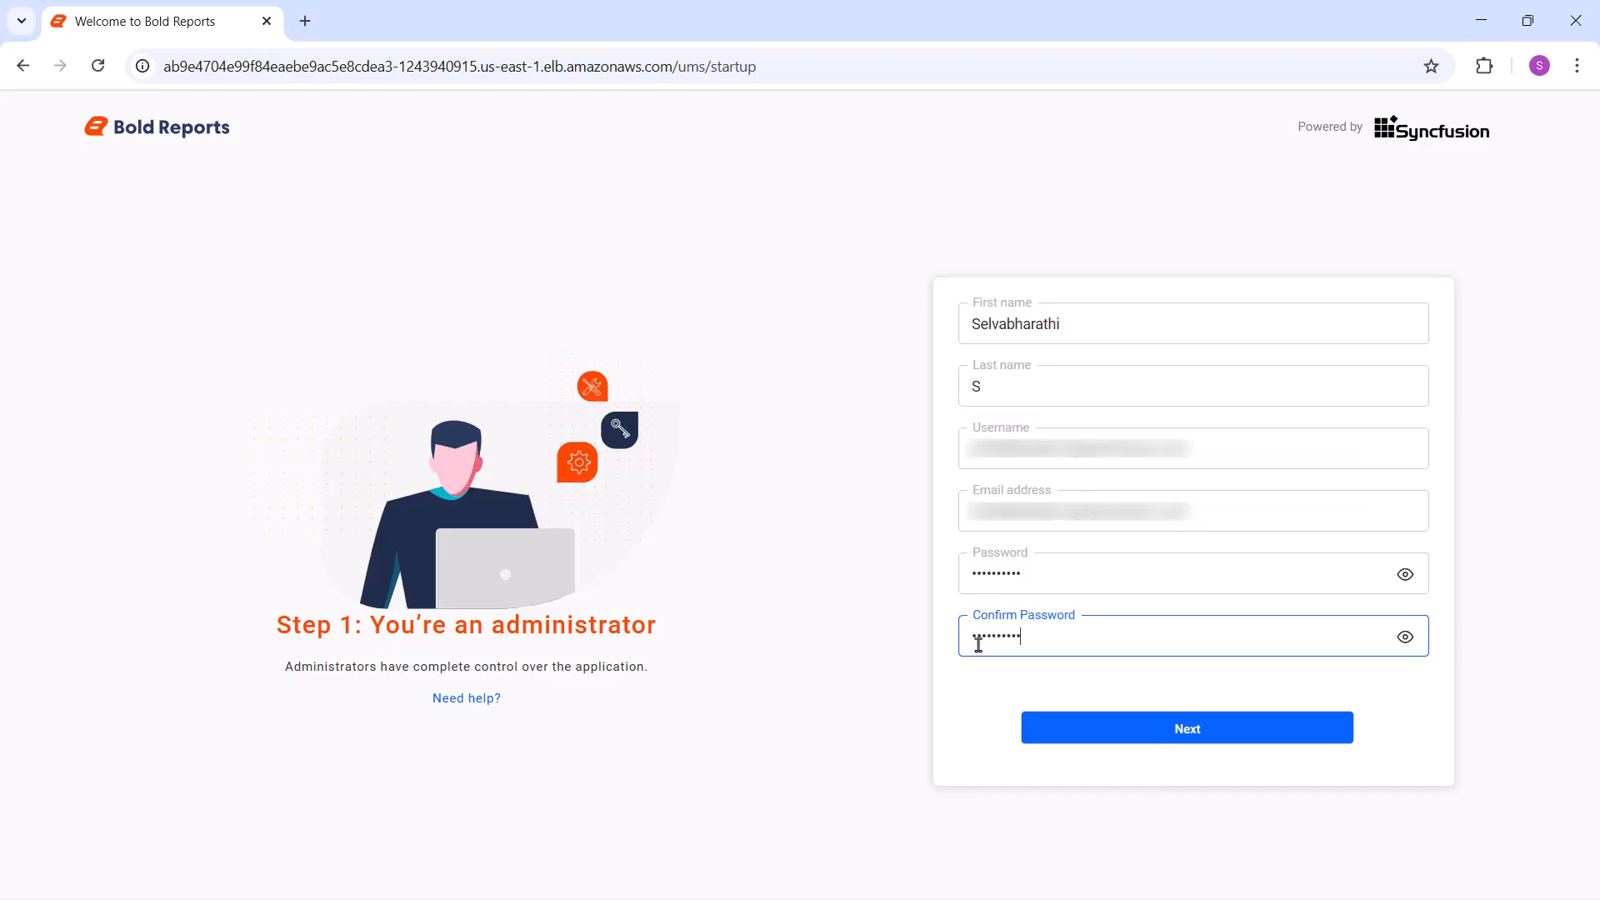
left_click(1173, 730)
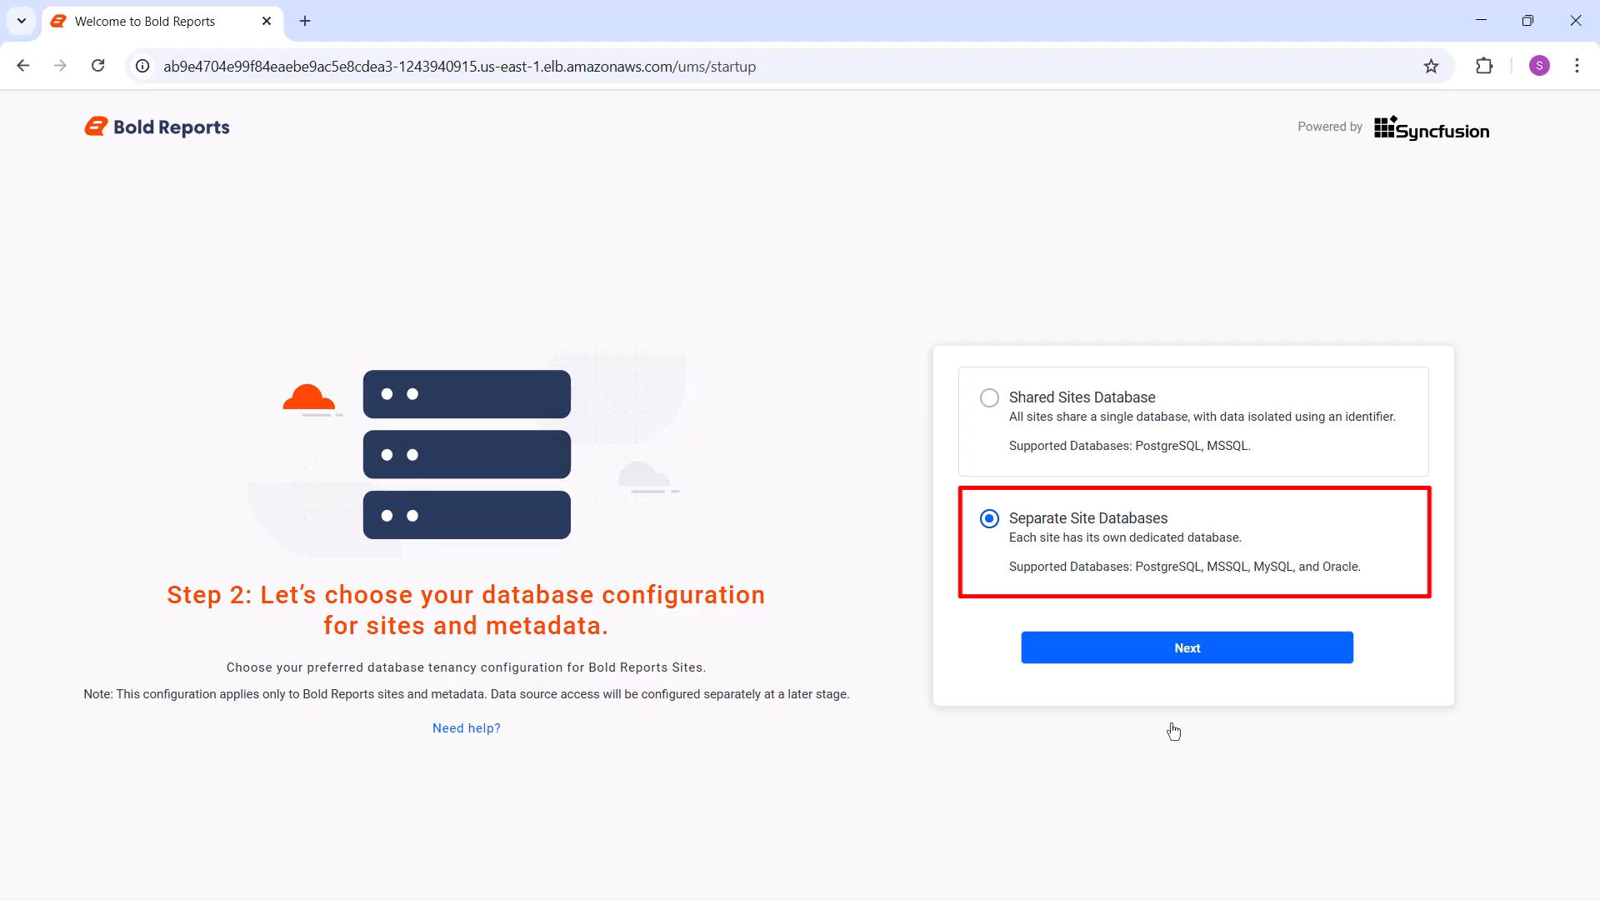
Proceed with Separate Site Databases and choose Microsoft SQL Server / Azure SQL as the server type
left_click(1182, 656)
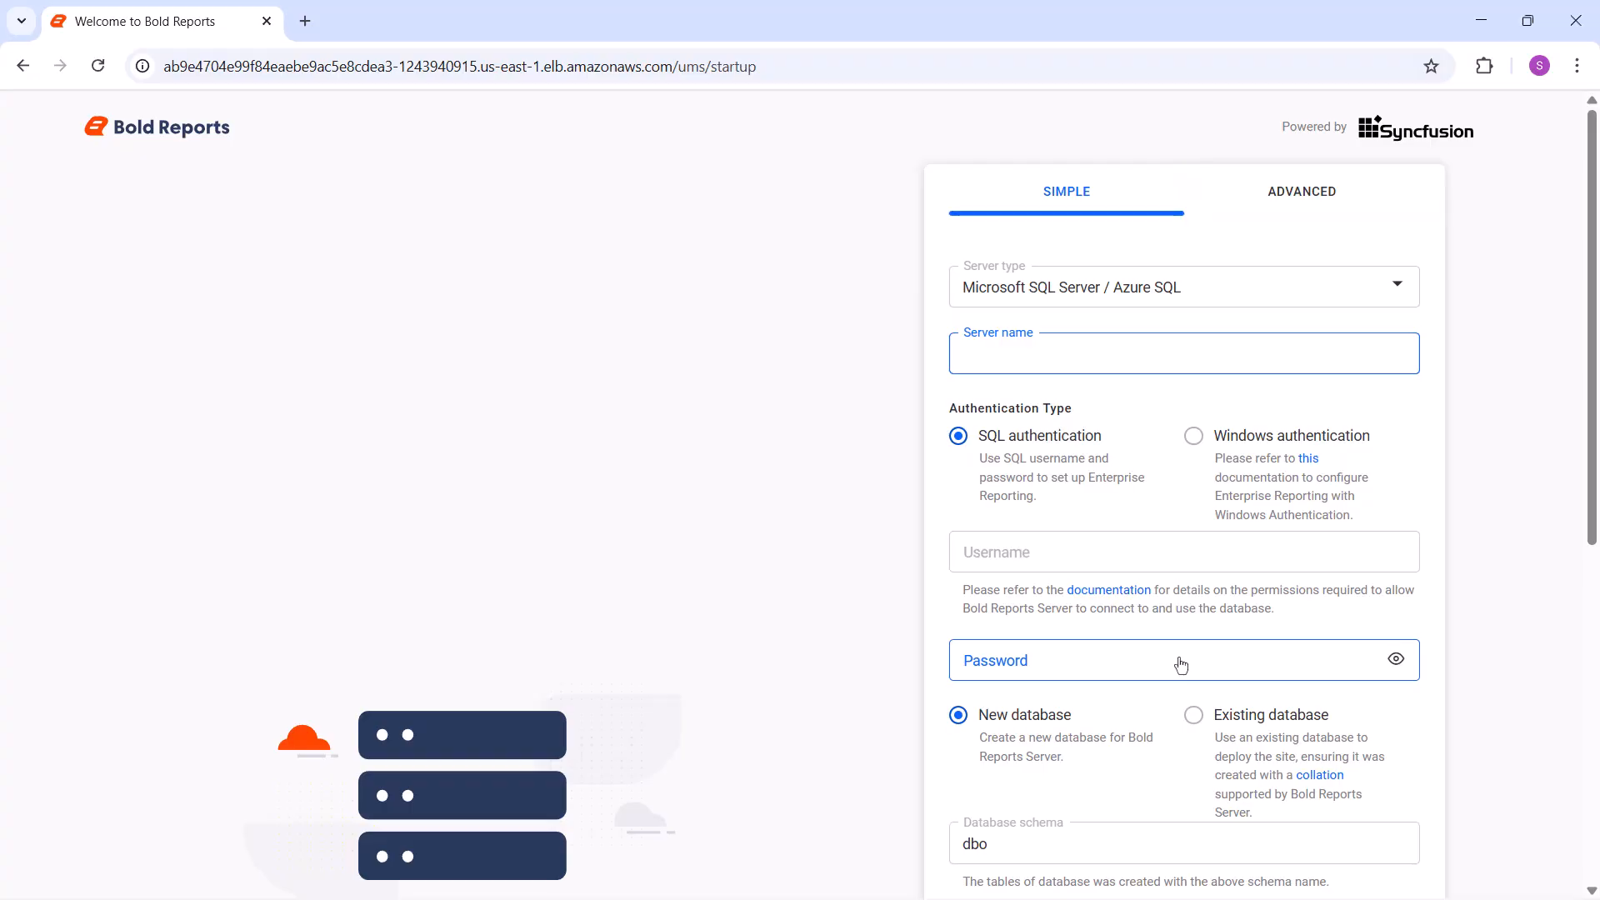
left_click(1162, 300)
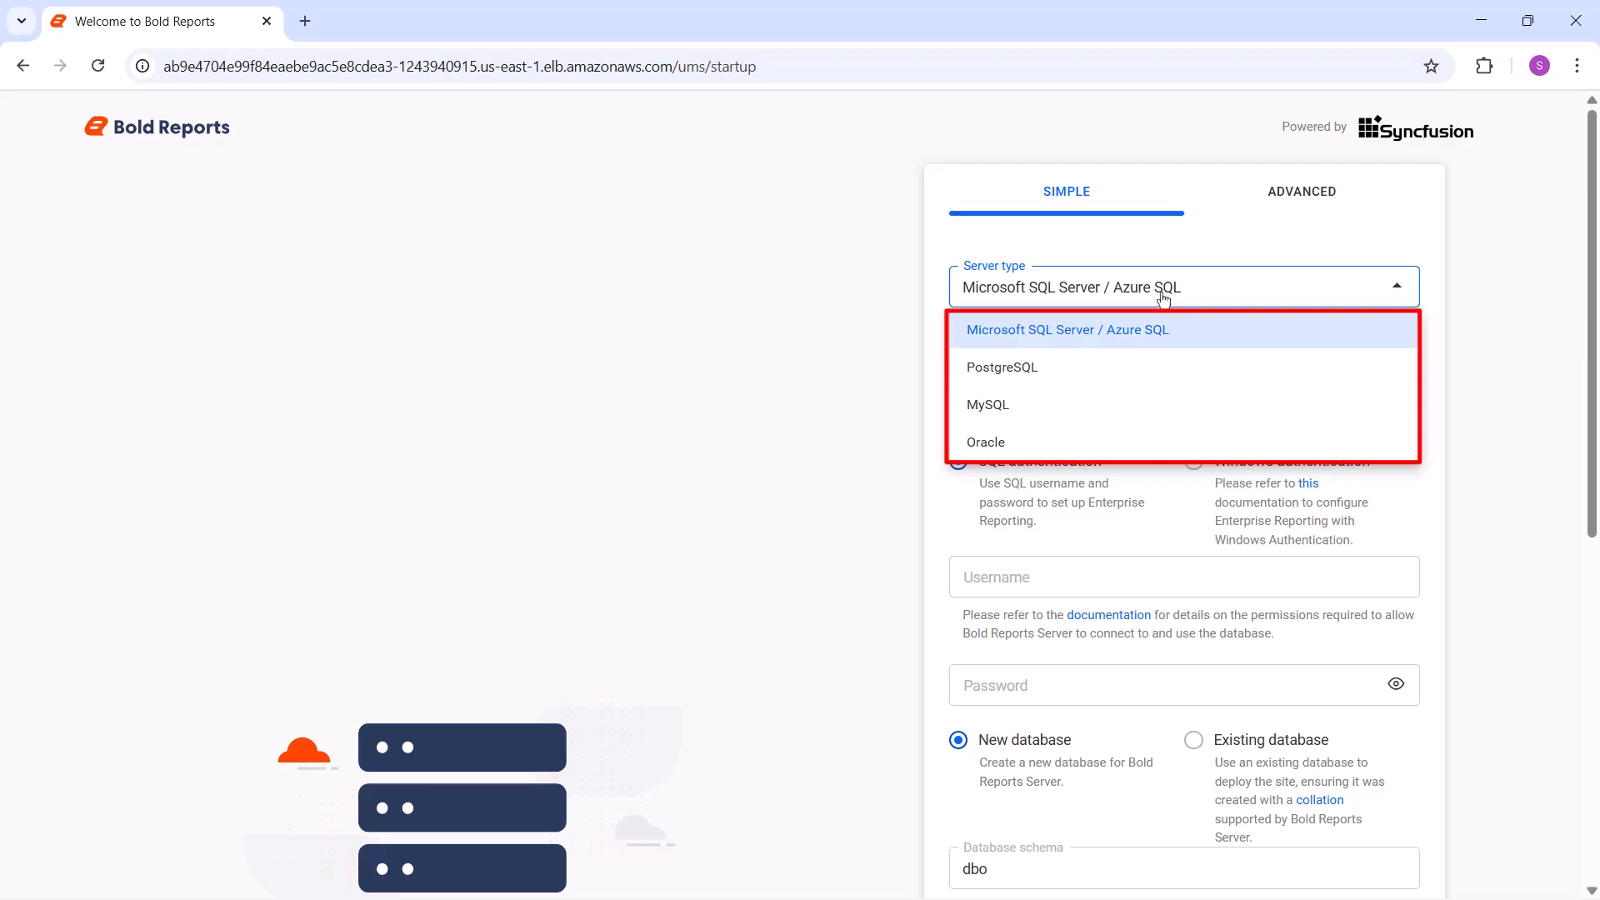
left_click(1163, 327)
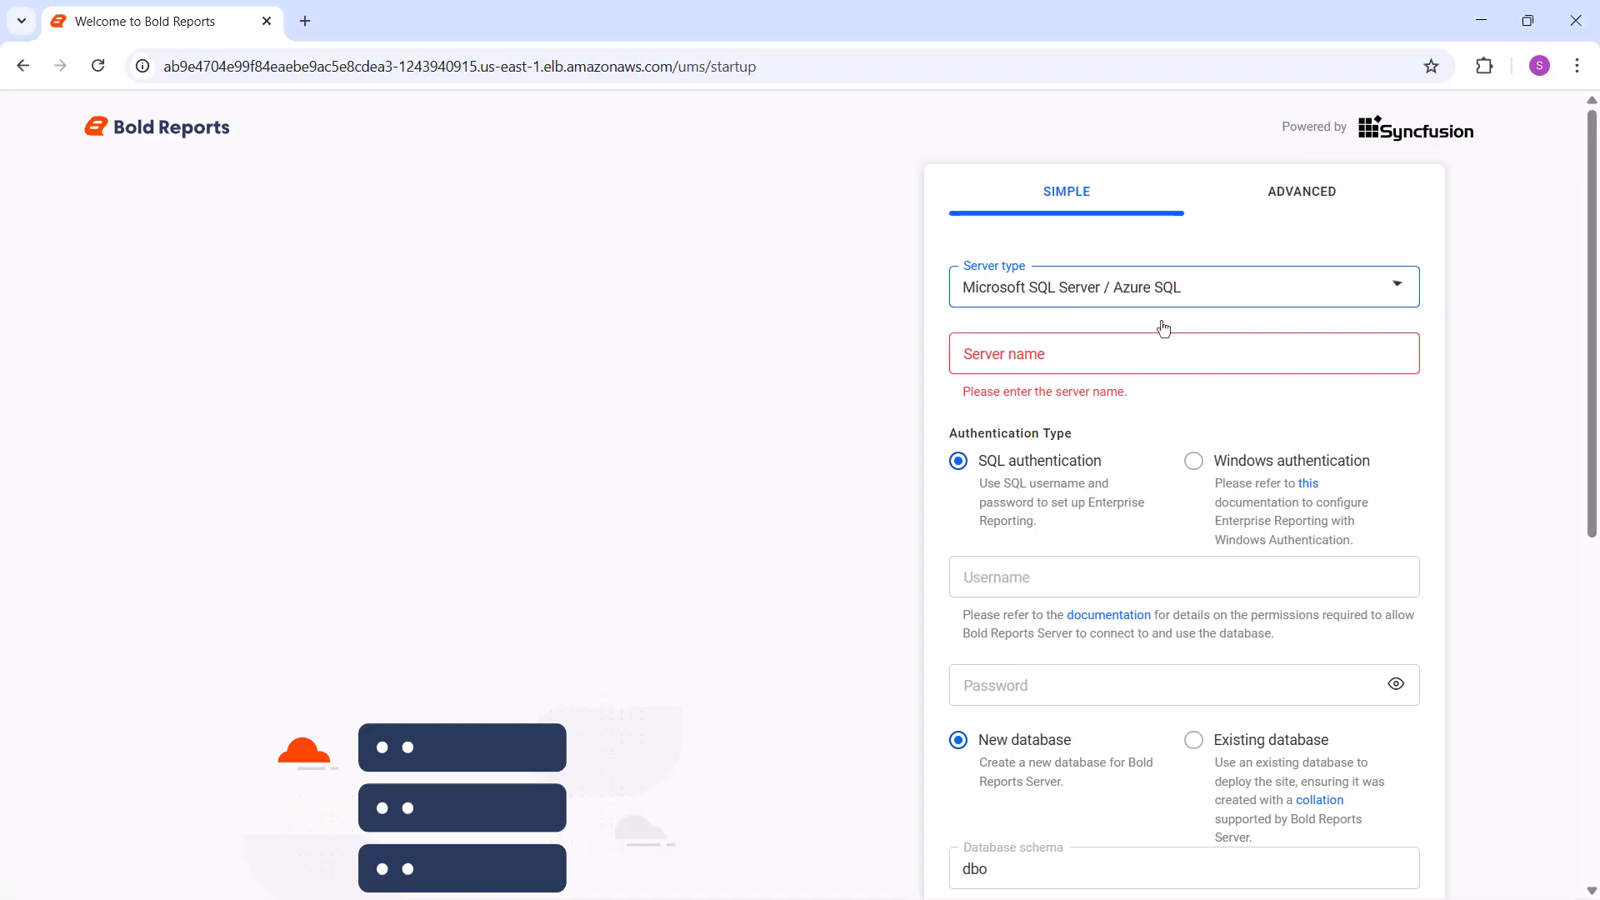
Fill in the database server name, the username syncfusion and the database password for SQL authentication
left_click(1162, 354)
key("ctrl+v")
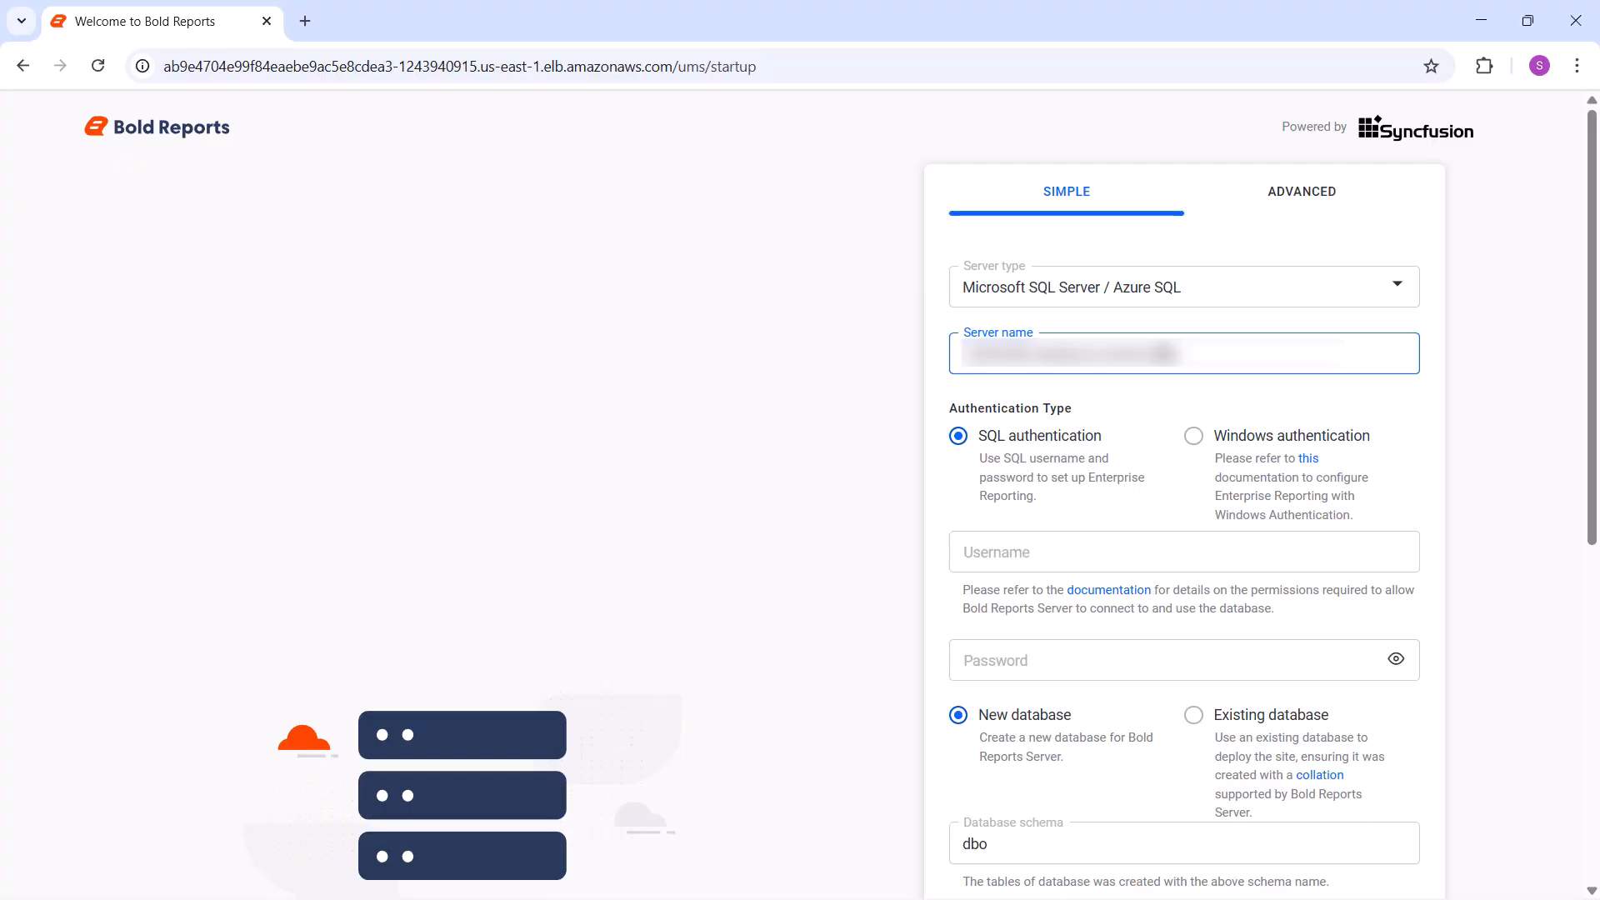
left_click(1165, 546)
type("syncfusion")
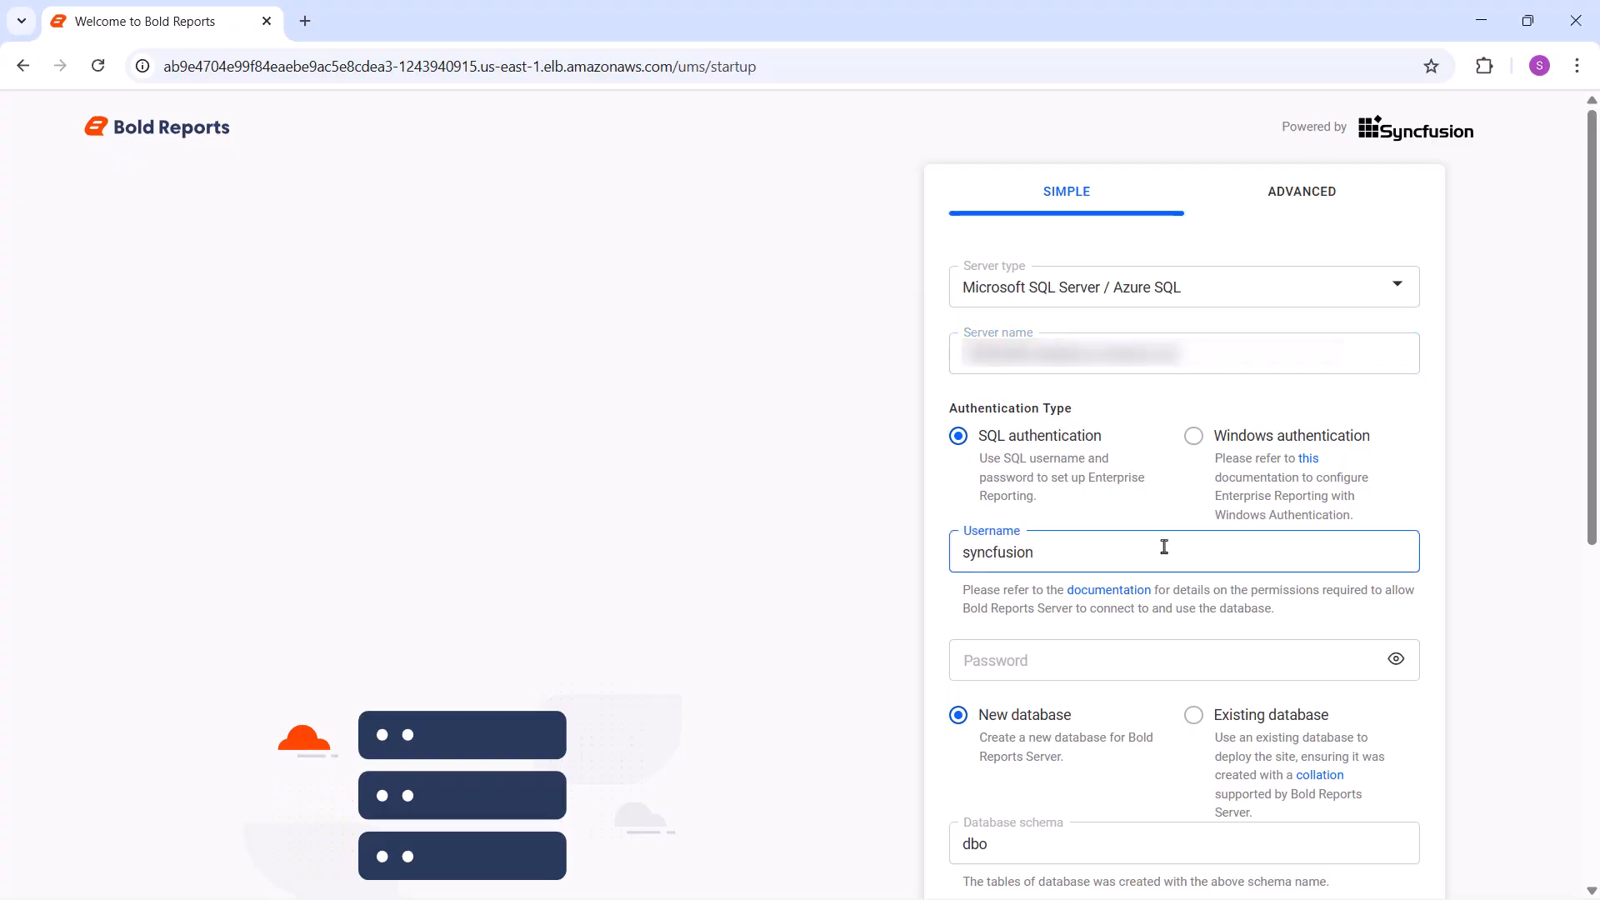
left_click(1160, 653)
key("ctrl+v")
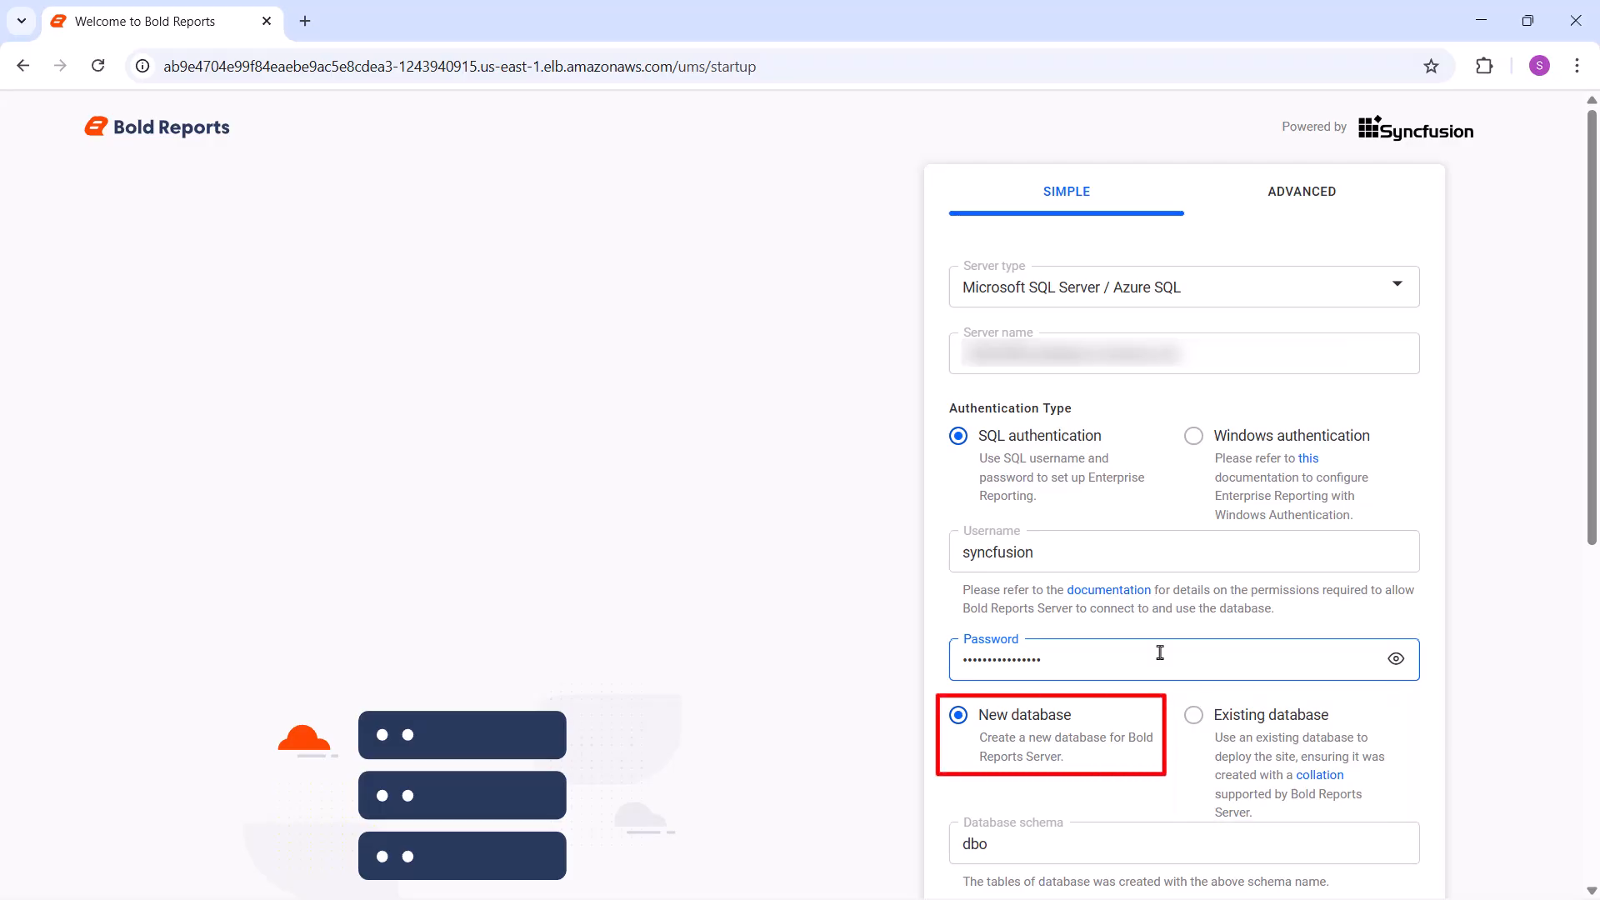
Name the new database bold_services_kubernetes and submit the database configuration
scroll(1107, 489, "down", 7)
left_click(1052, 315)
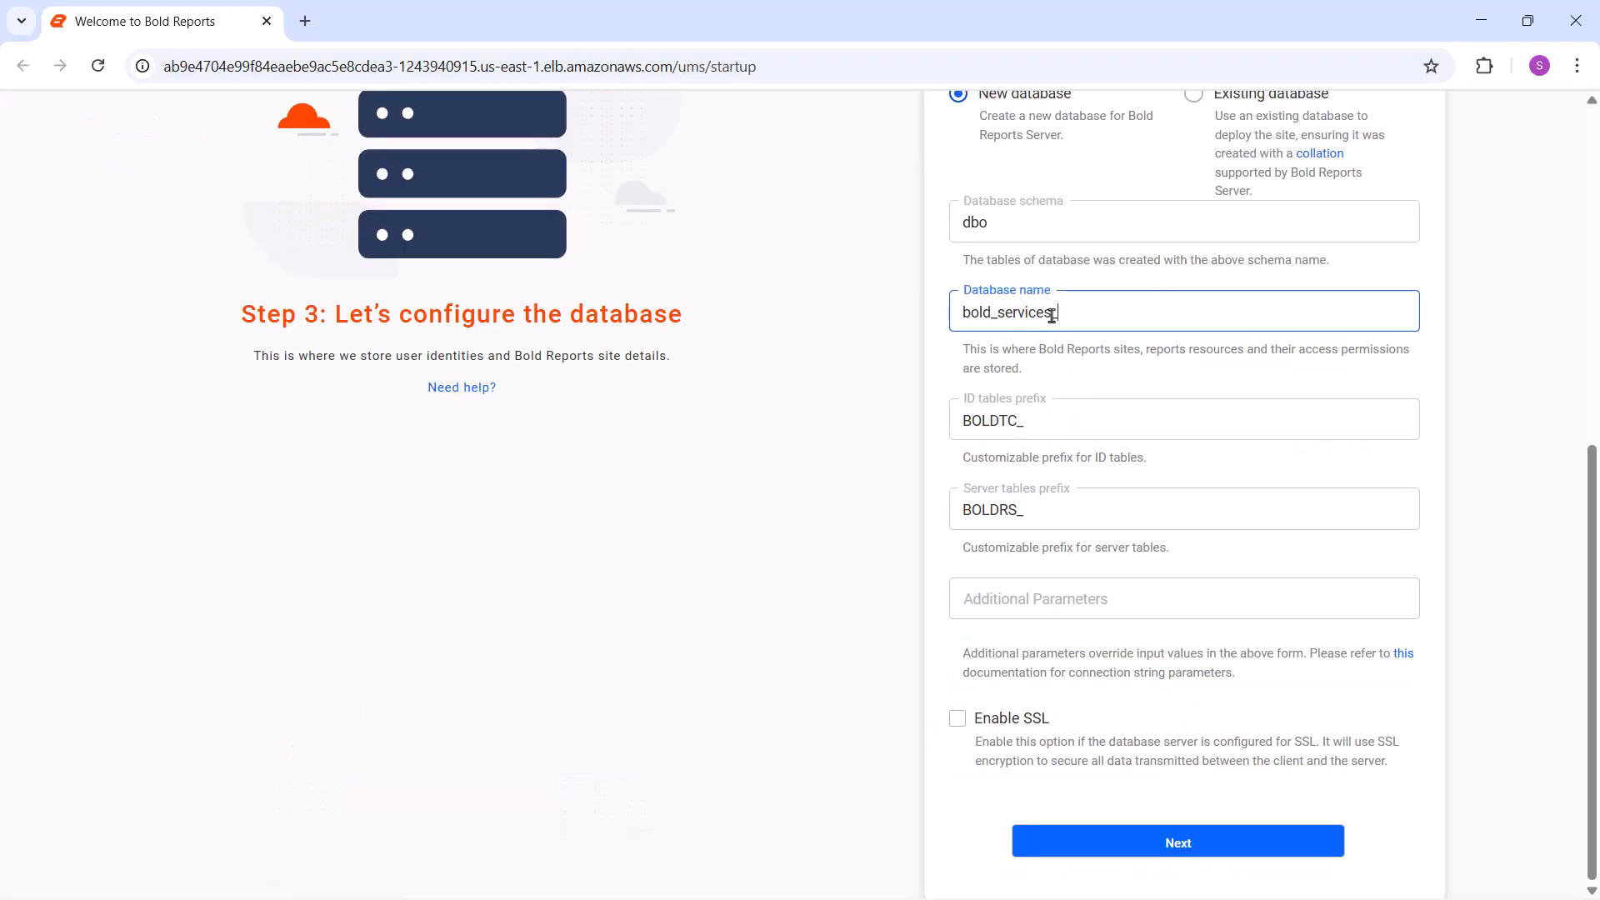
type("_kubernetes")
left_click(1162, 843)
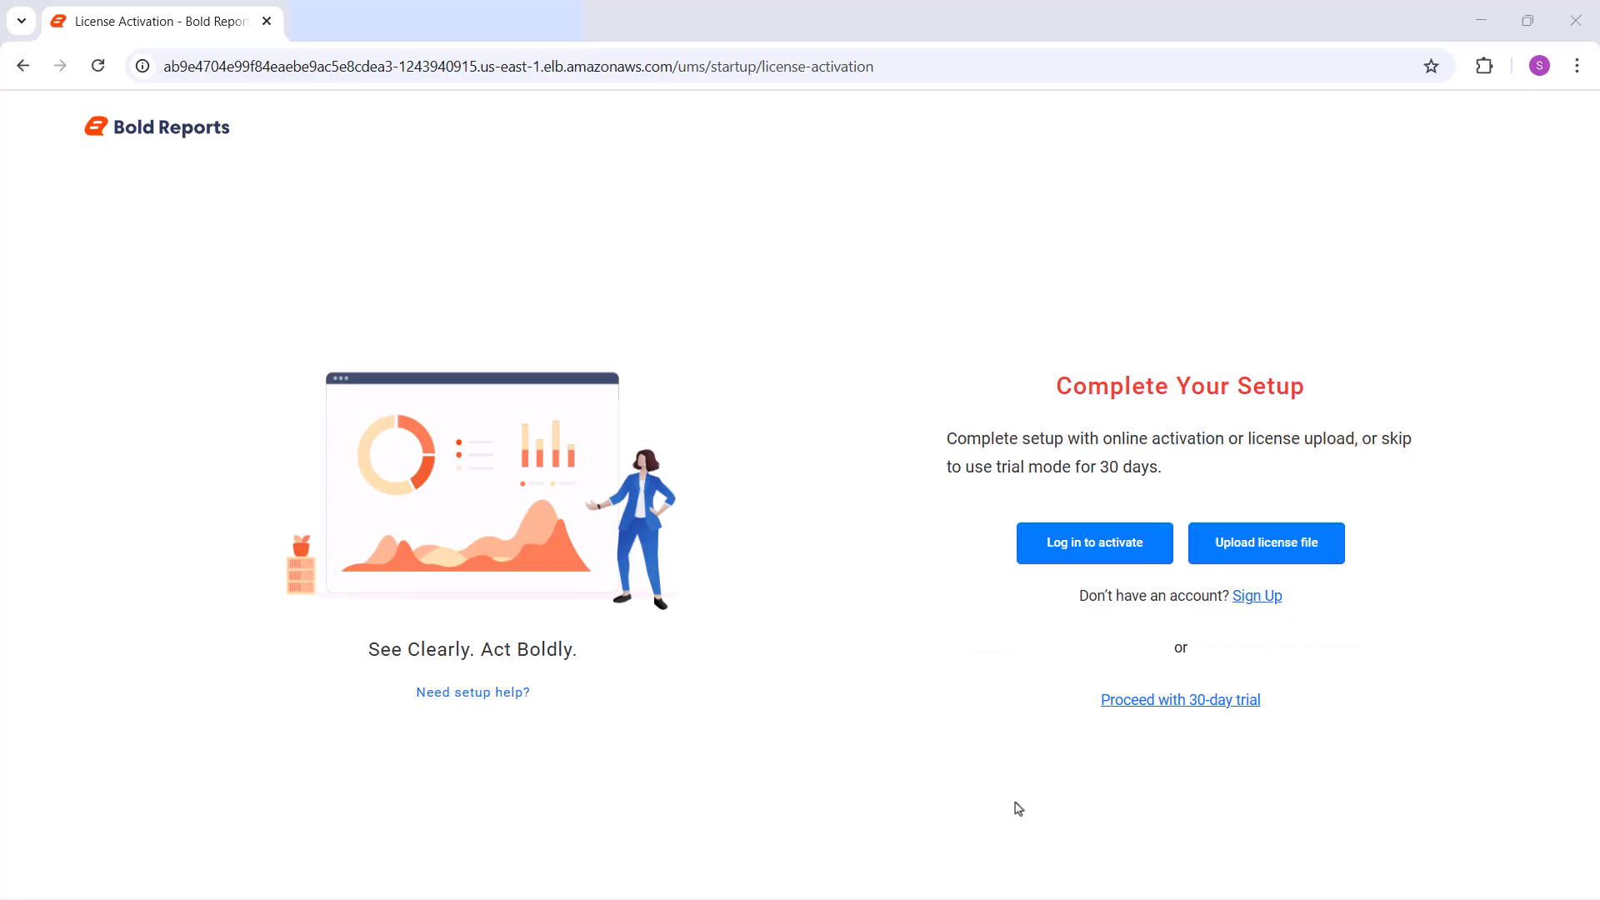
Complete the Bold Reports setup by logging in to activate the license online
left_click(1125, 557)
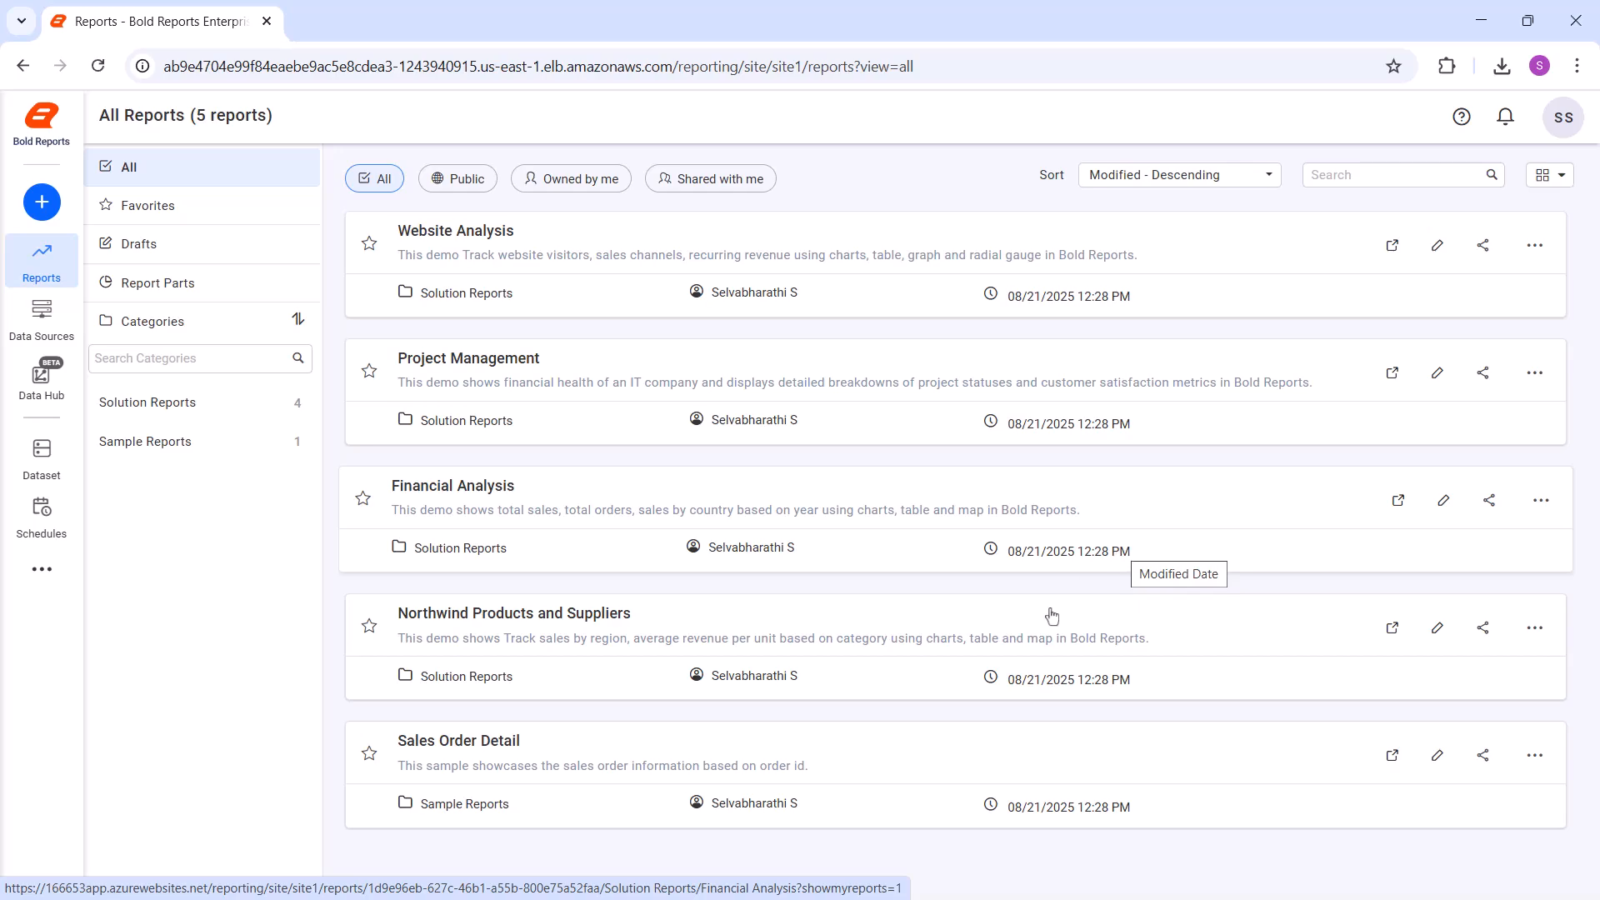
left_click(843, 792)
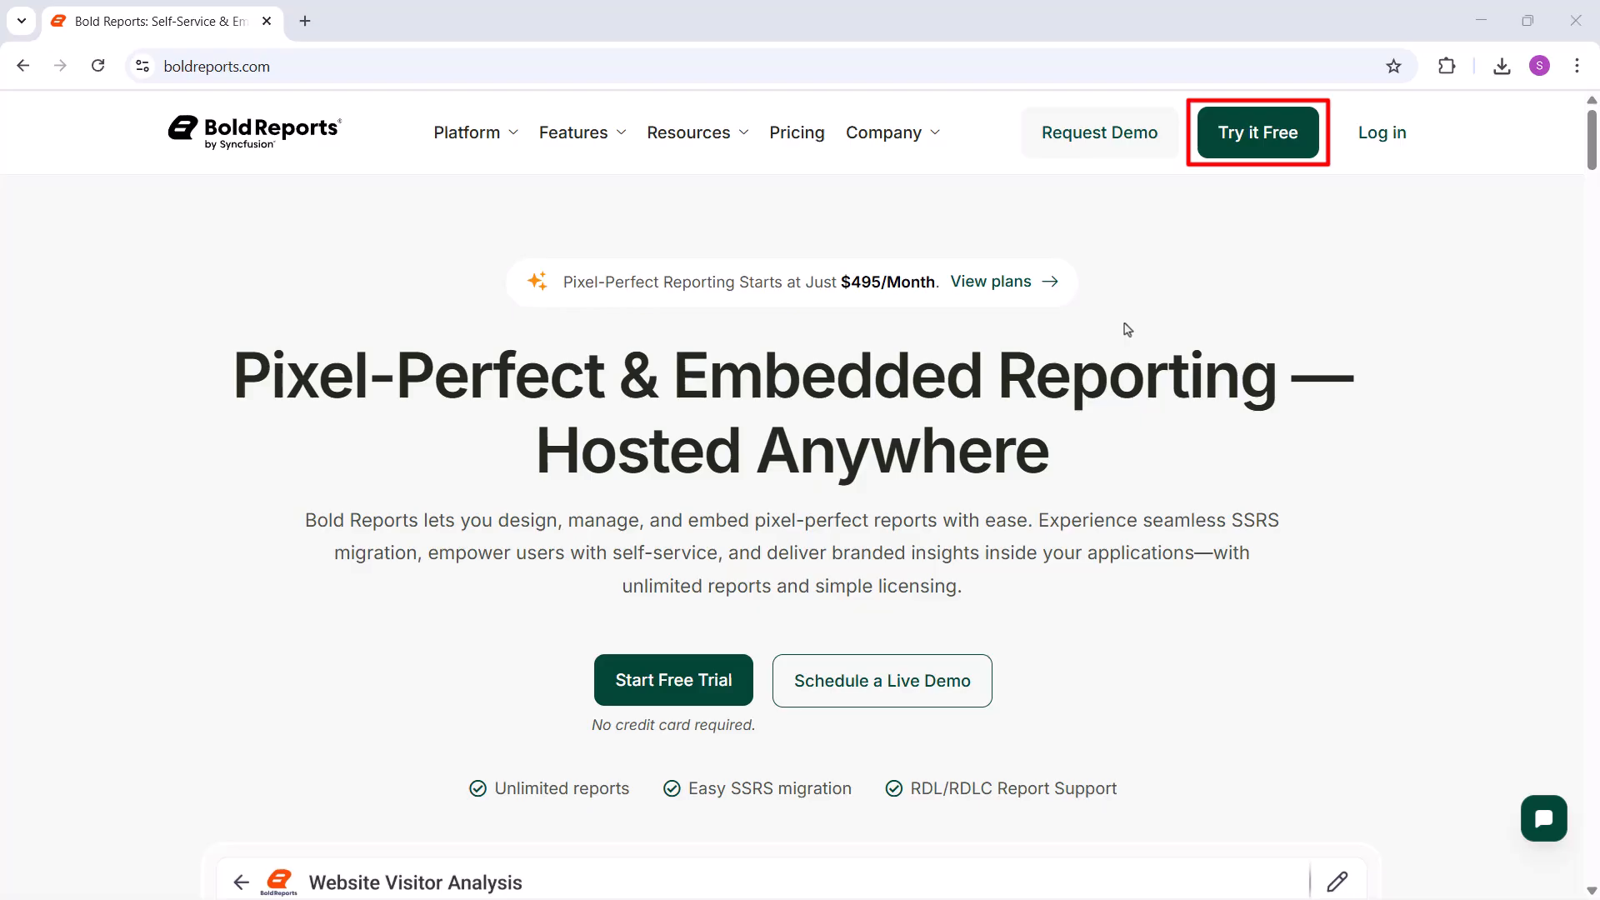
On boldreports.com, view the free trial registration page and the Request Demo page
left_click(1226, 149)
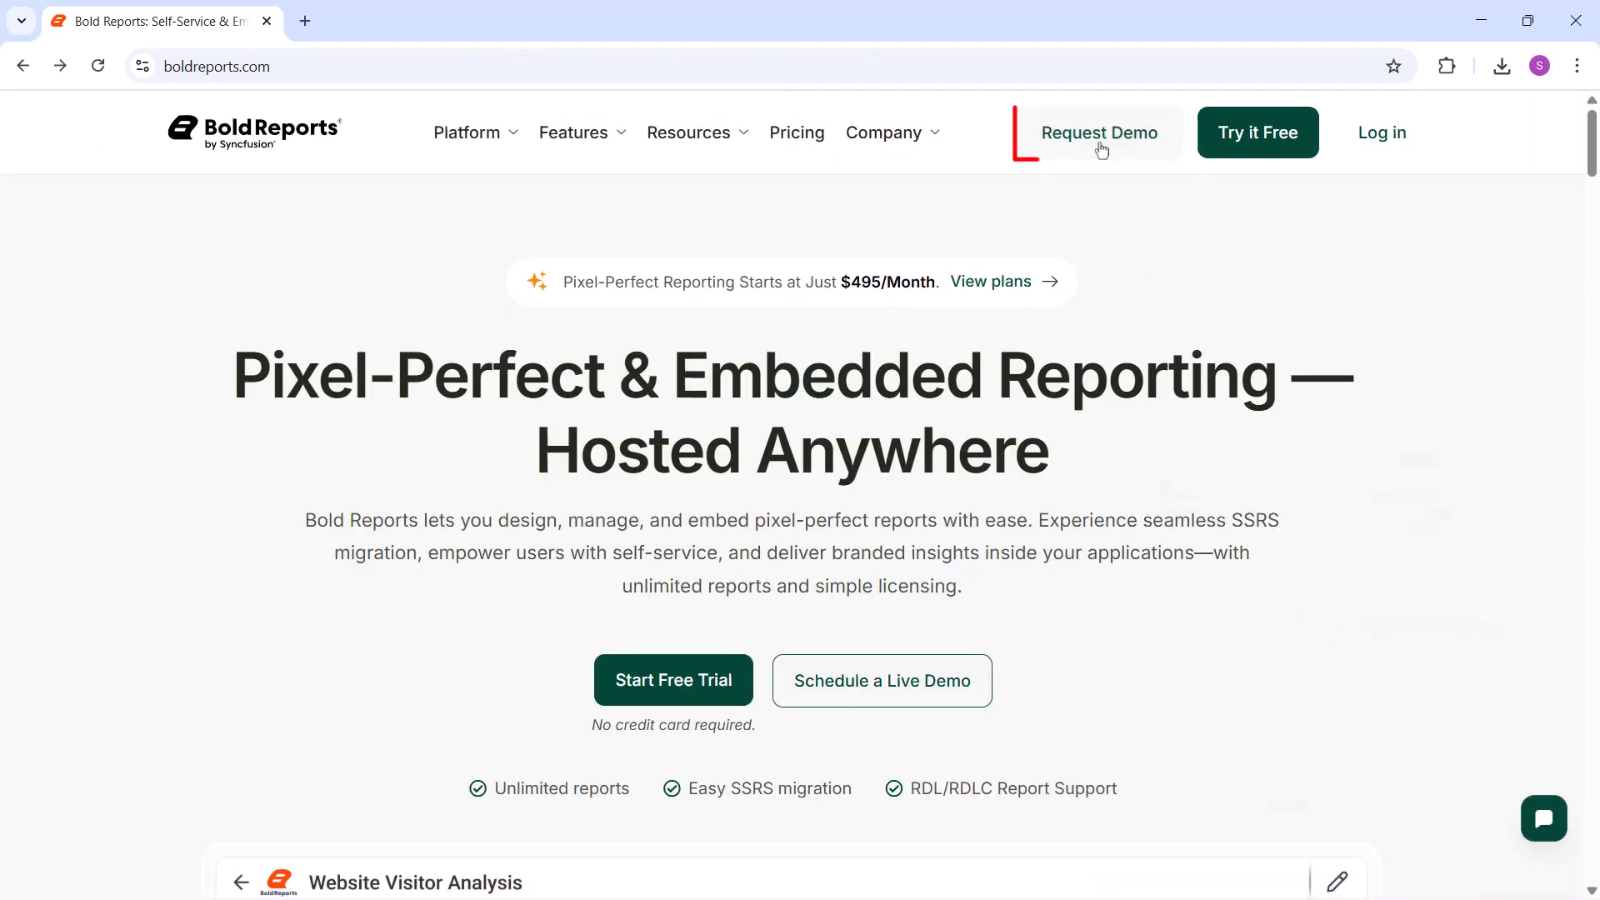
left_click(1101, 146)
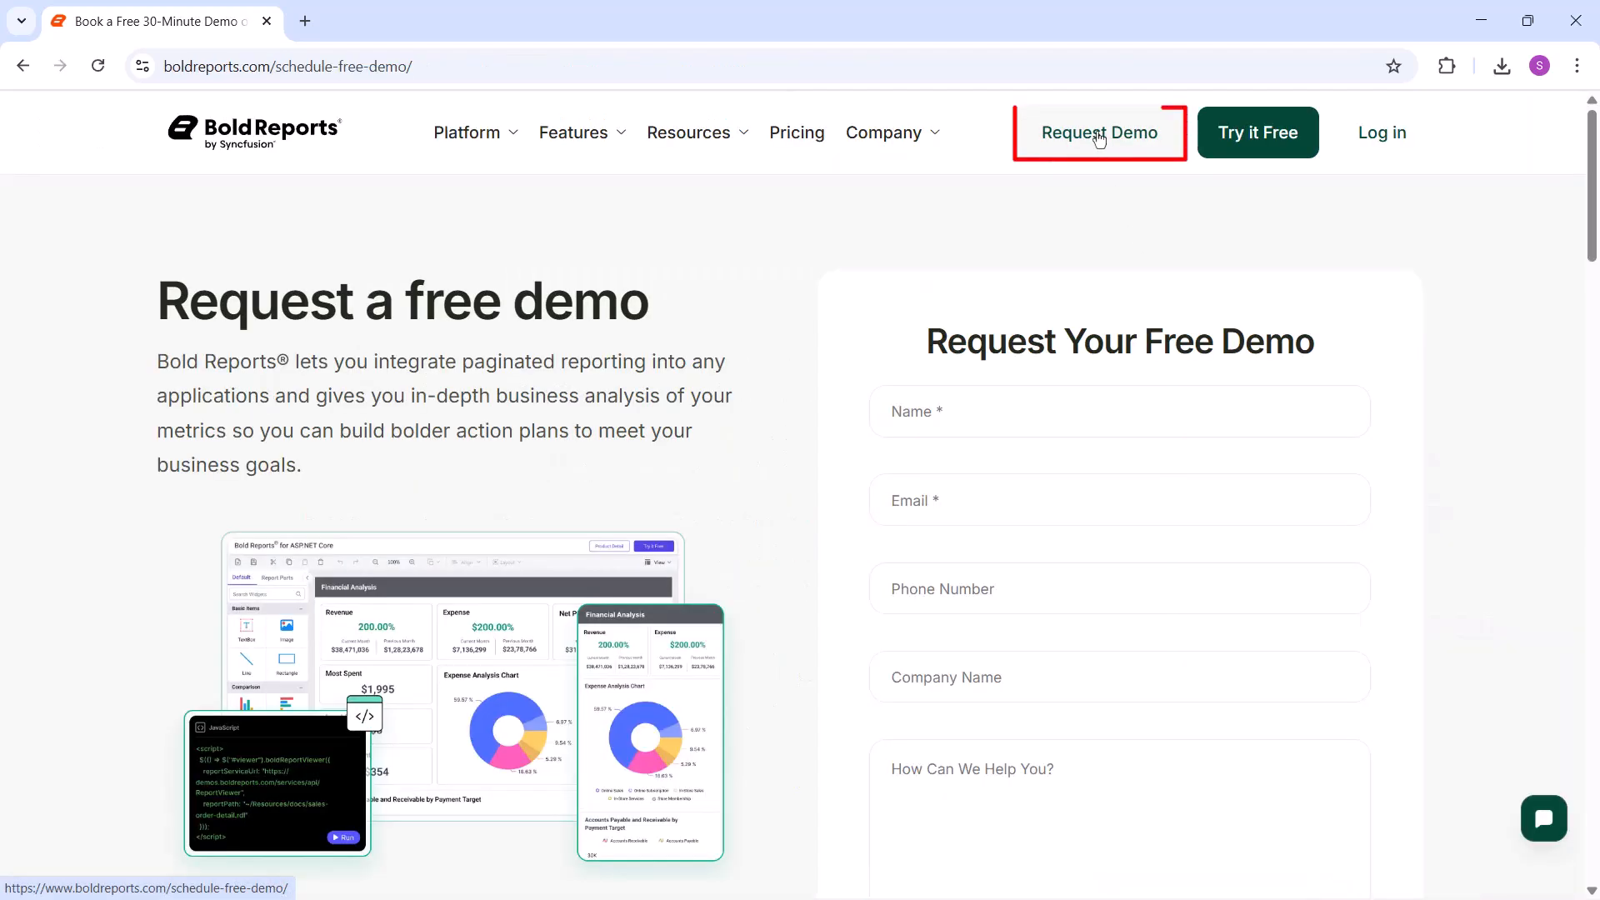